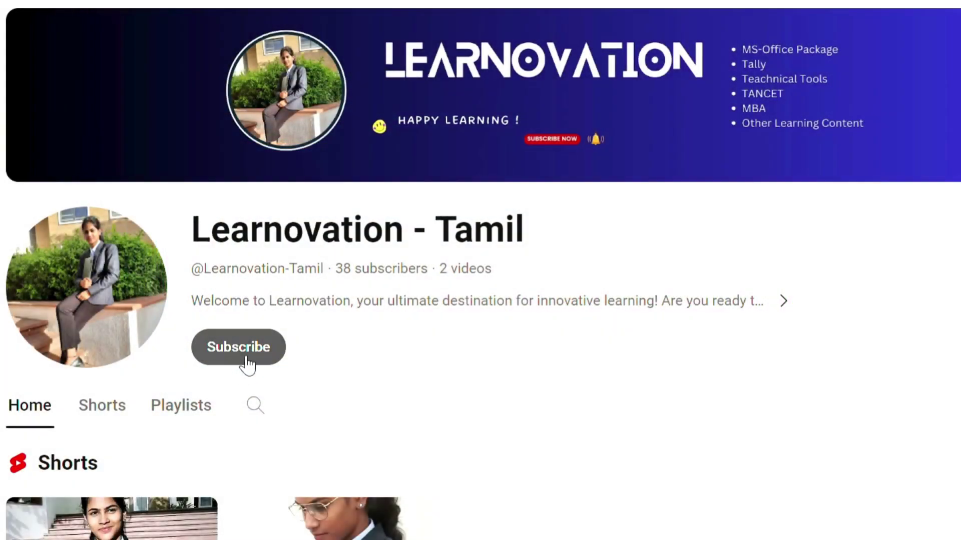
Subscribe to the Learnovation - Tamil channel and set its notification bell to All.
click(246, 359)
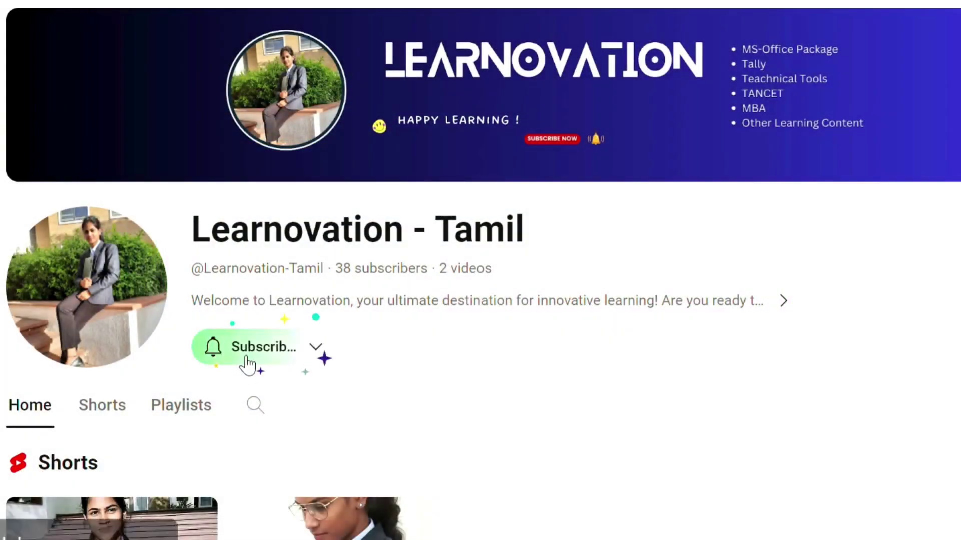
click(306, 358)
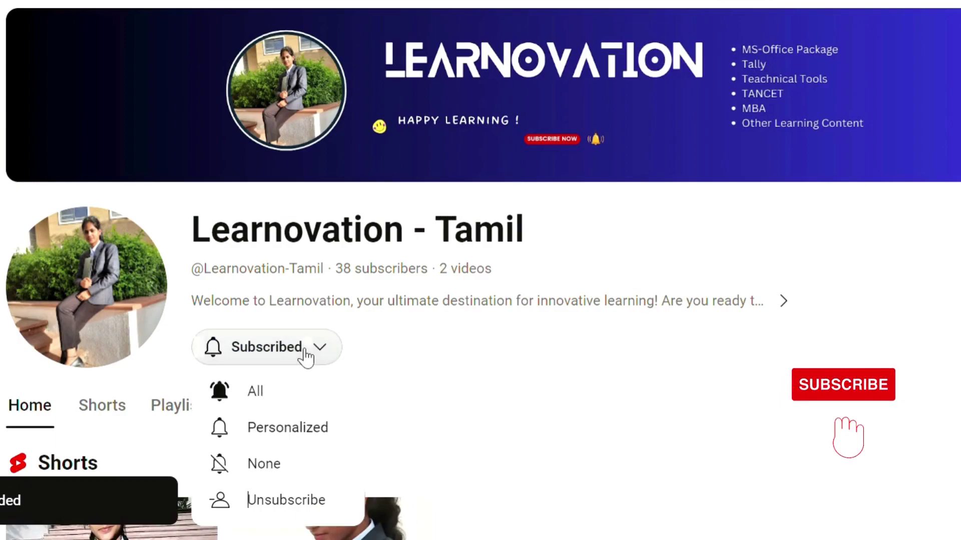
click(308, 404)
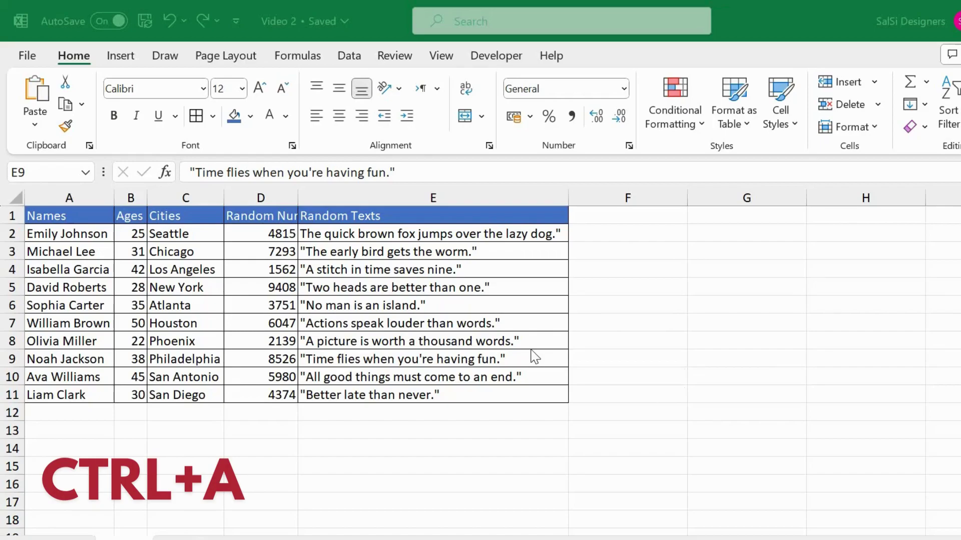
Select the entire worksheet with Ctrl+A from empty cell G14.
click(728, 440)
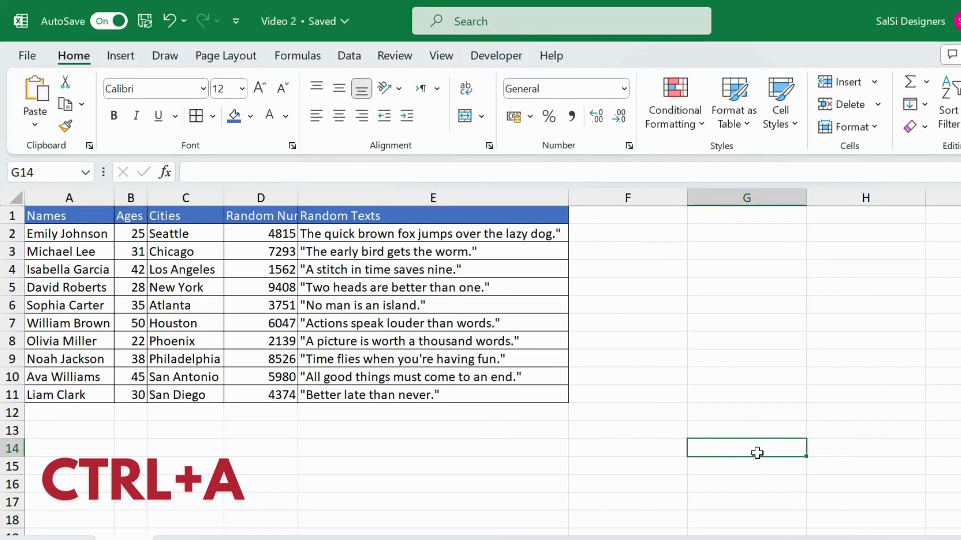
key(ctrl+a)
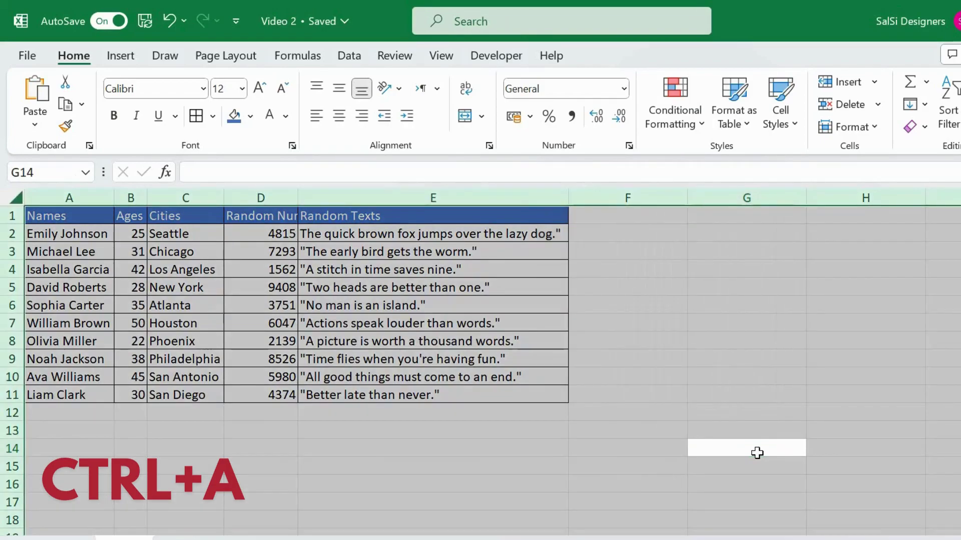
scroll(756, 453, down, 20)
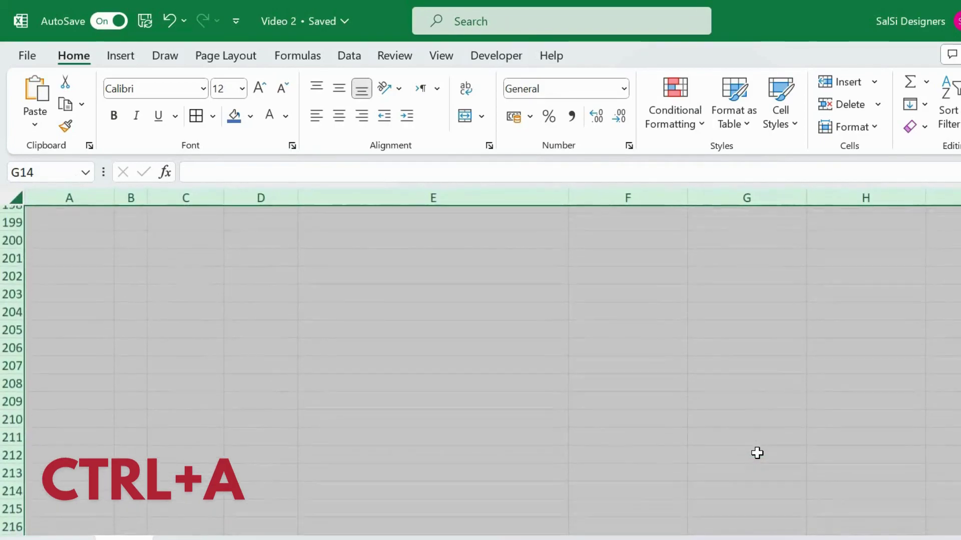
scroll(756, 452, down, 20)
scroll(757, 453, up, 20)
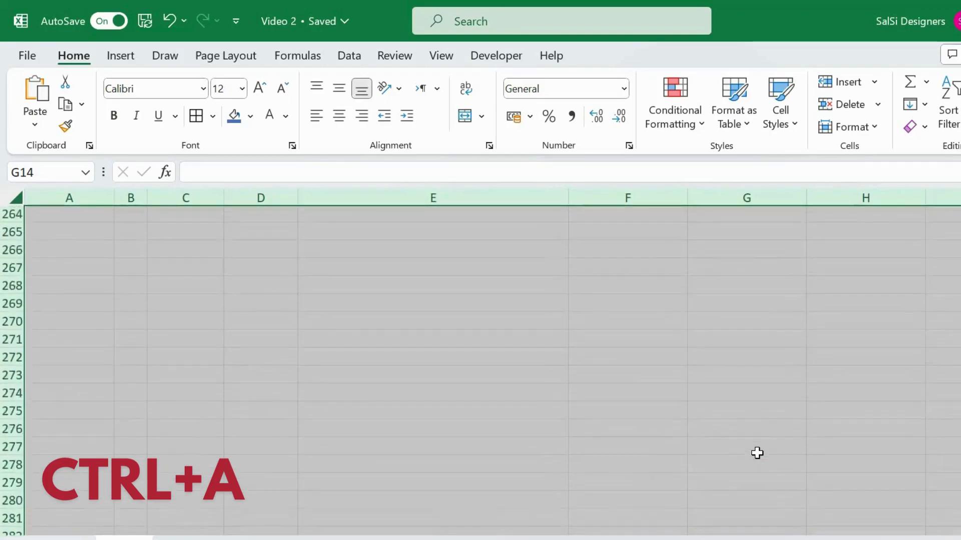
scroll(757, 453, up, 20)
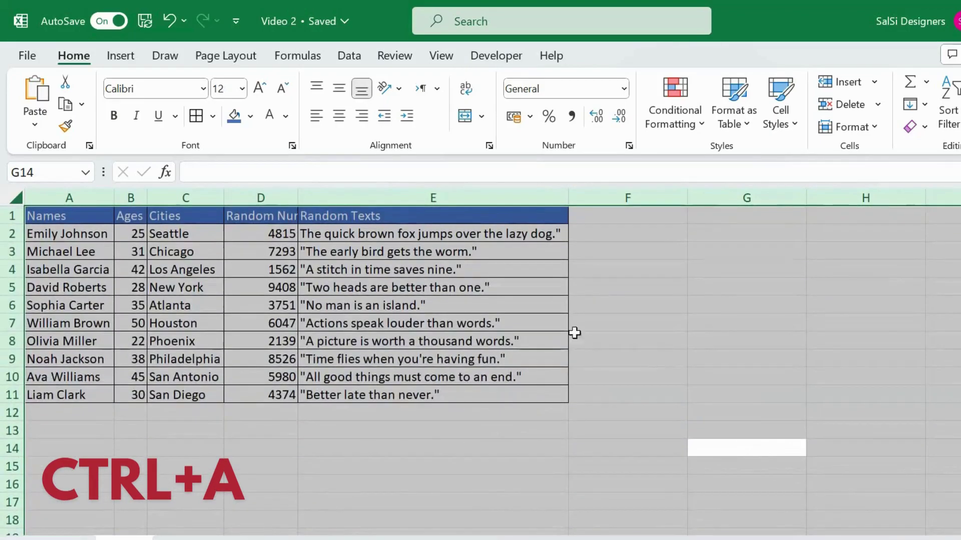
Select just the data table A1:E11 with Ctrl+A from cell D6.
click(489, 327)
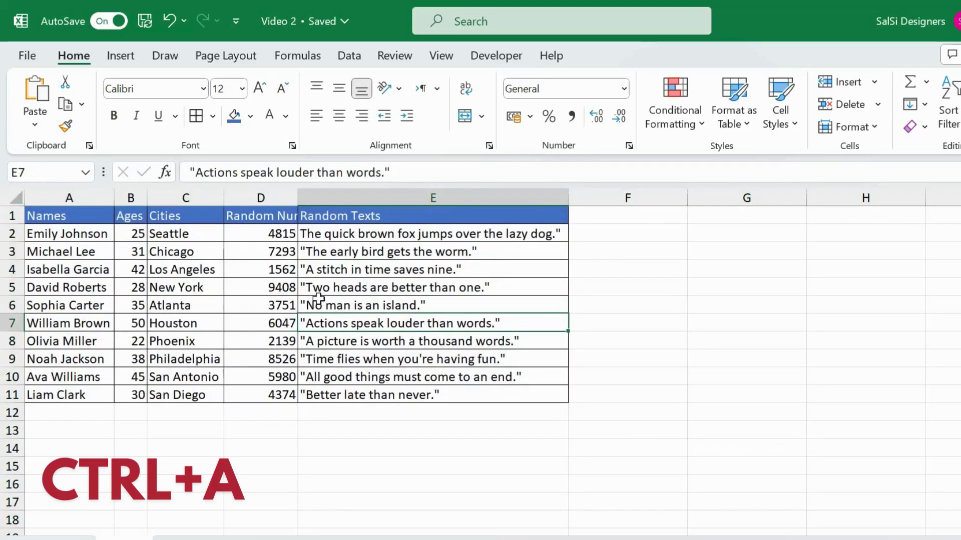
click(258, 296)
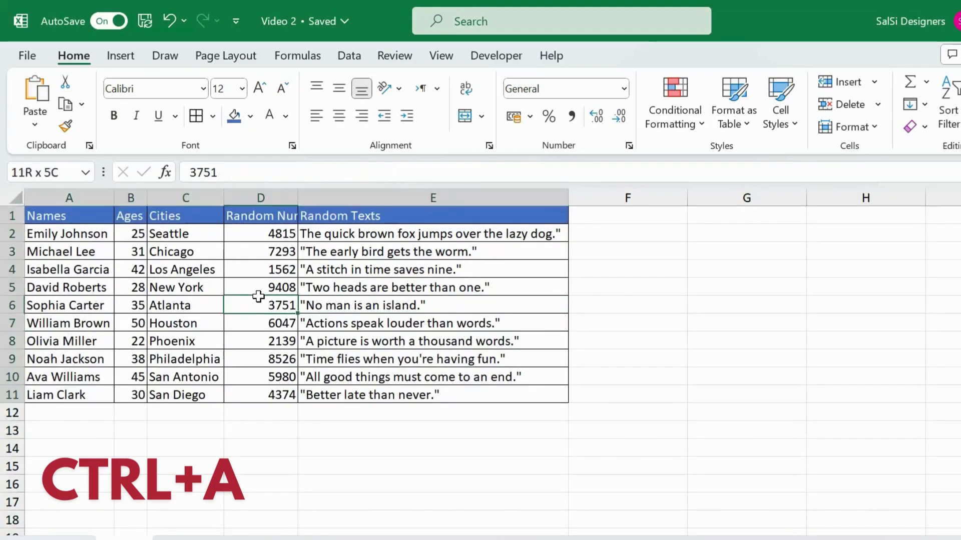
key(ctrl+a)
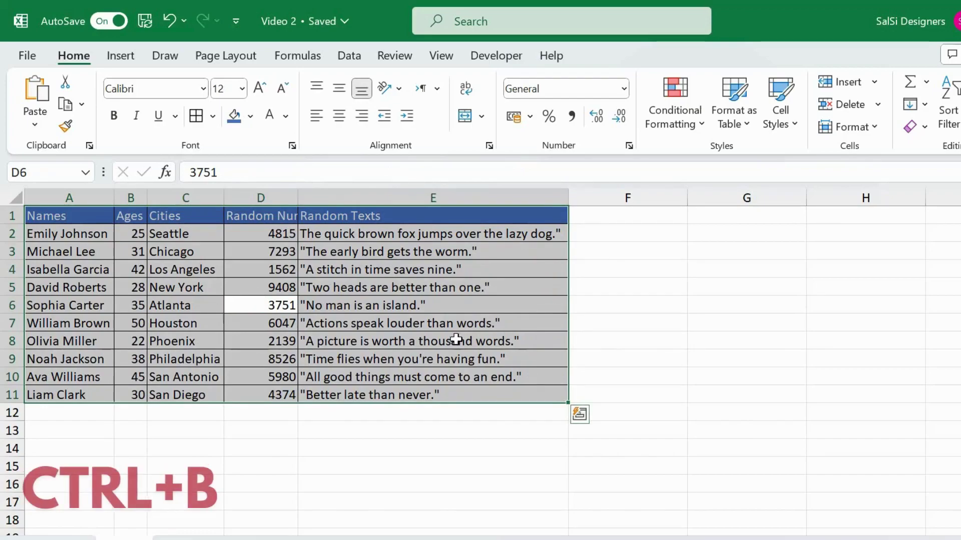
click(431, 342)
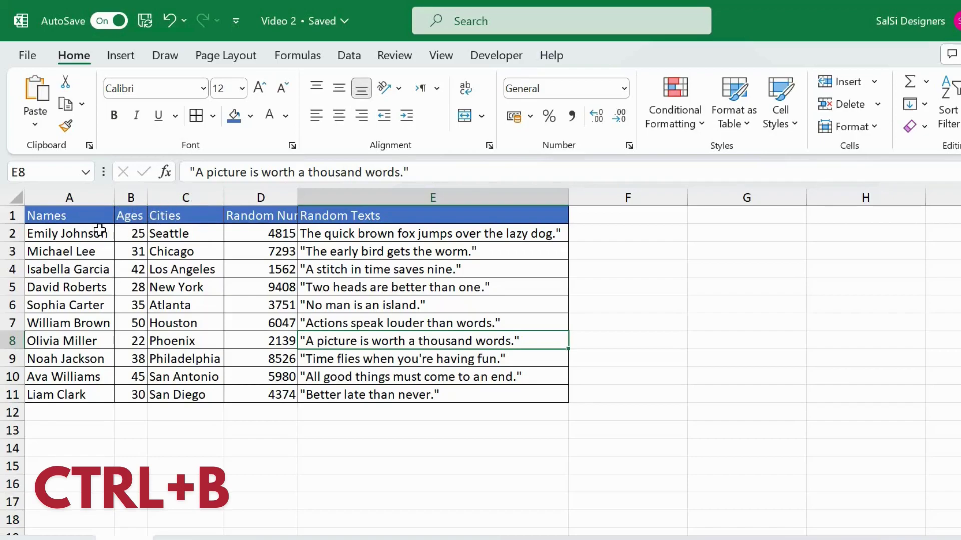
drag(78, 215, 443, 218)
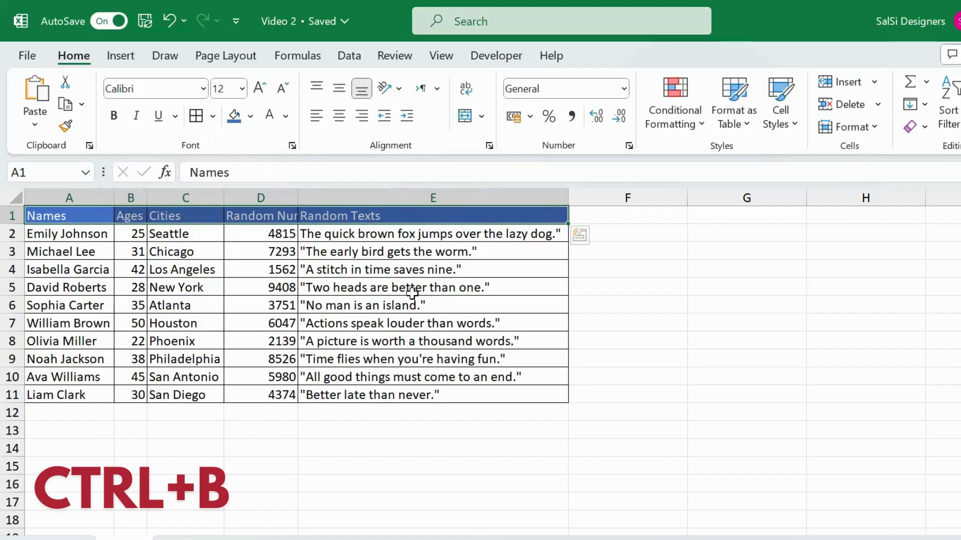
key(ctrl+b)
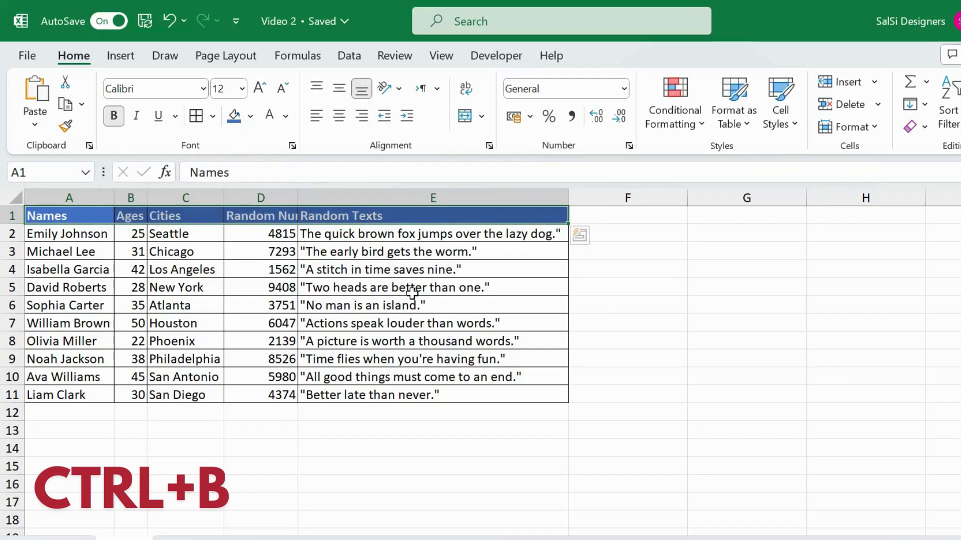
key(ctrl+b)
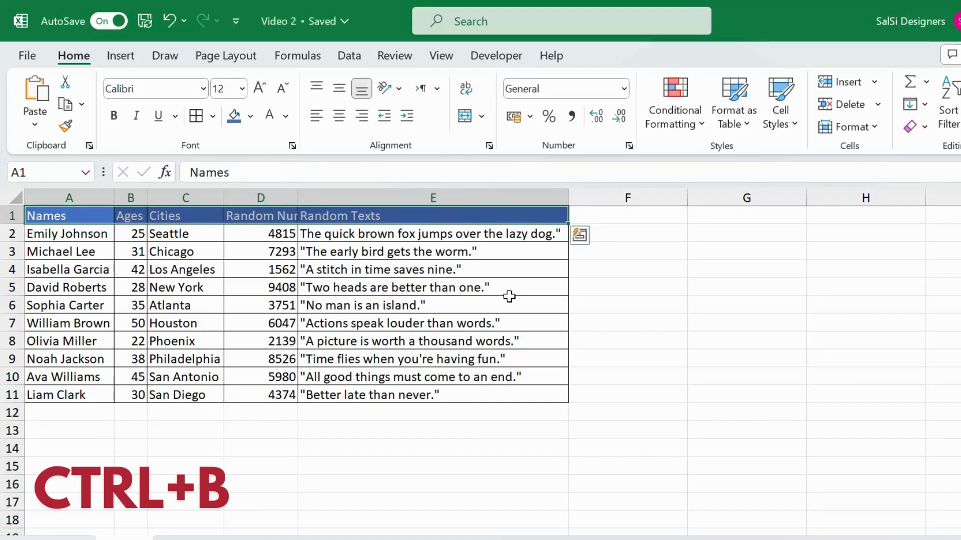
key(ctrl+c)
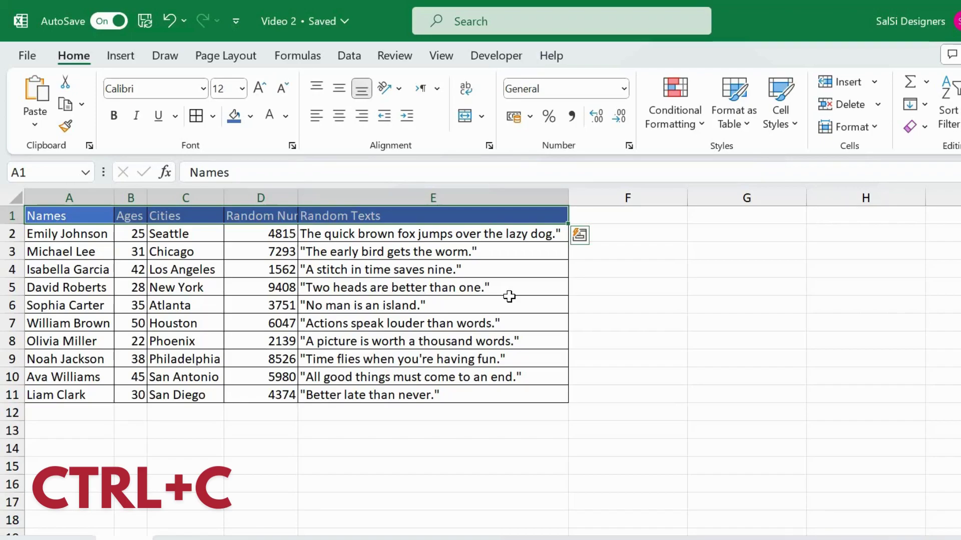
Copy 'Actions speak louder than words.' from E7 into G7 and G11, then select A1:E11.
click(306, 281)
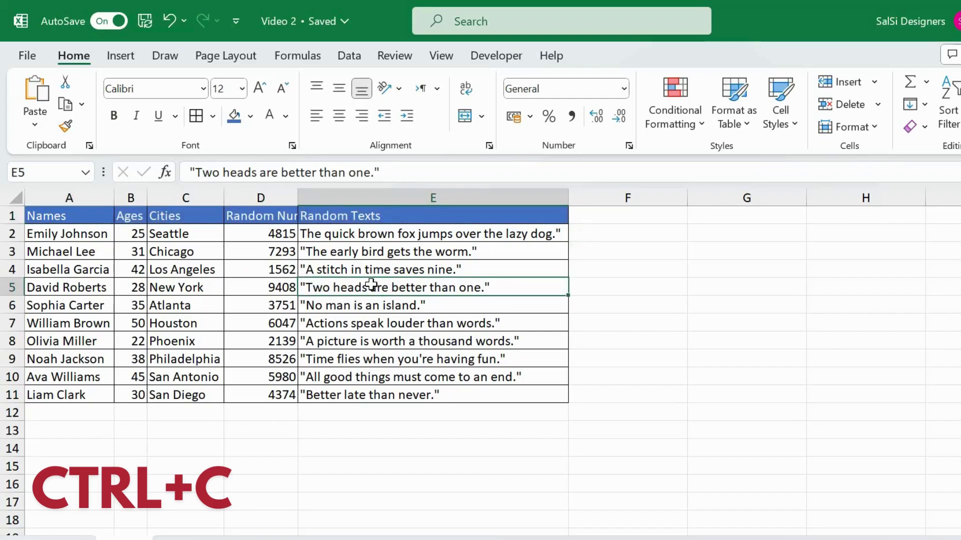
drag(76, 216, 523, 393)
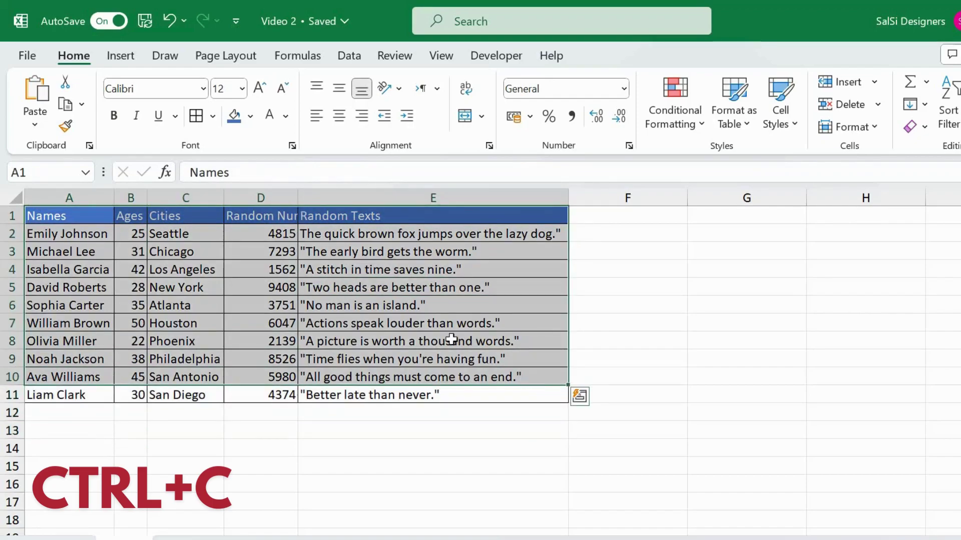
click(433, 323)
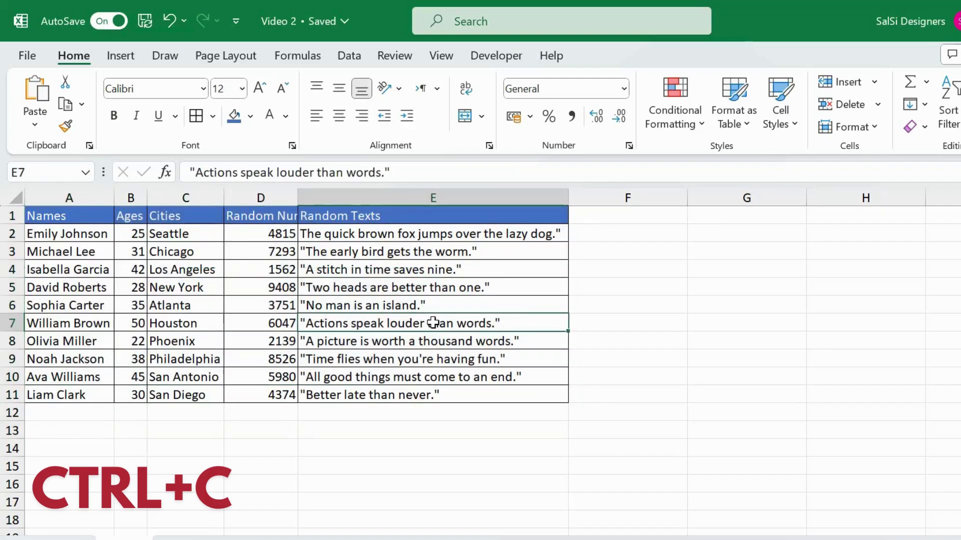
key(ctrl+c)
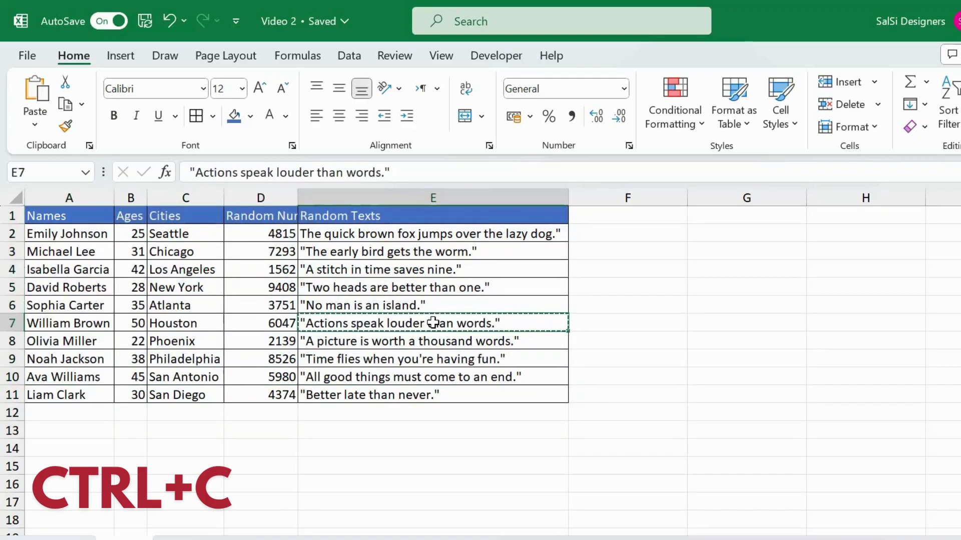
click(713, 330)
key(ctrl+v)
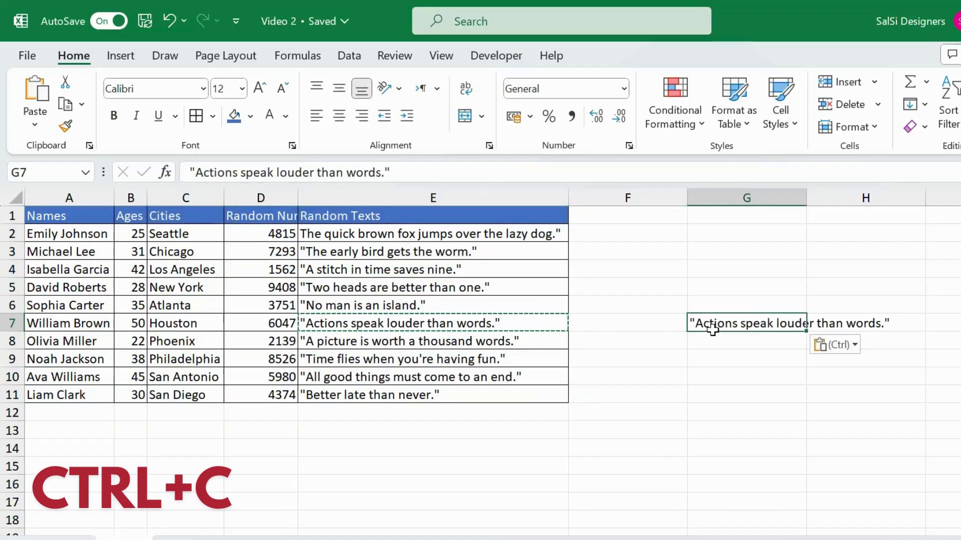
click(722, 386)
key(ctrl+v)
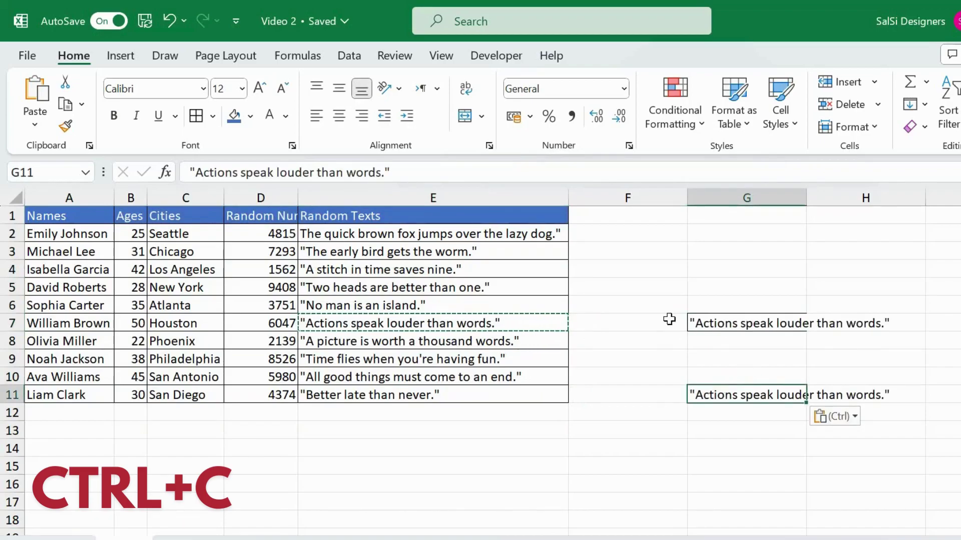
drag(87, 216, 429, 392)
Copy the sample table and paste it onto the next, blank worksheet.
key(ctrl+c)
key(ctrl+q)
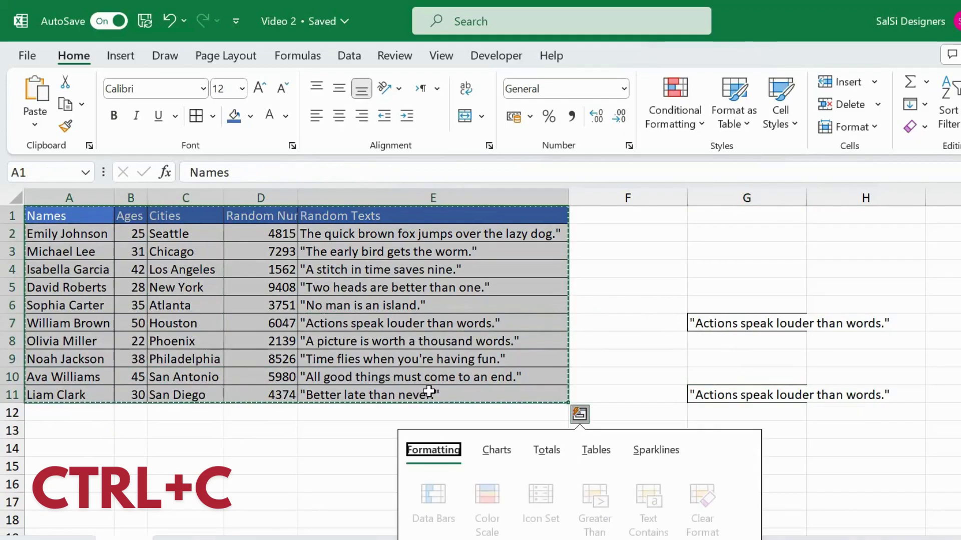
key(Escape)
key(ctrl+Page_Down)
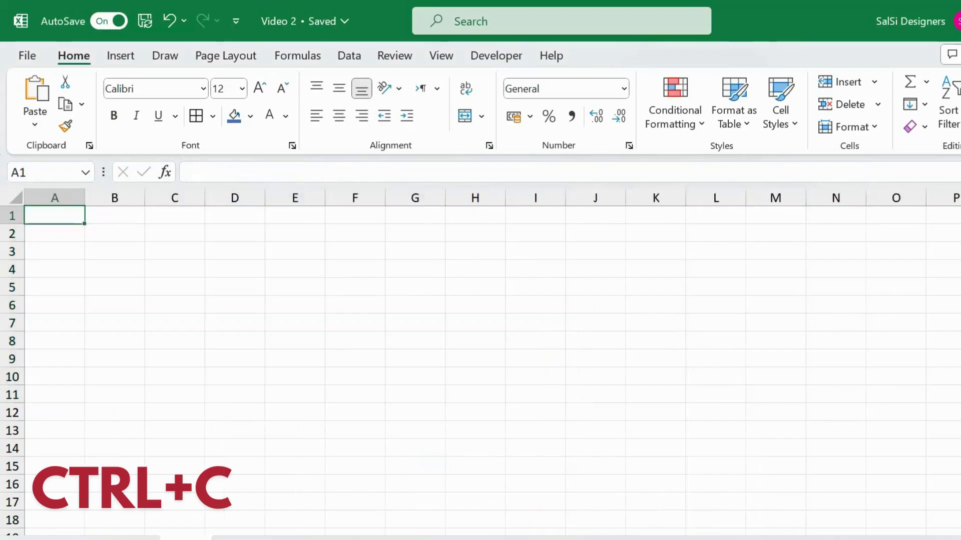
key(ctrl+v)
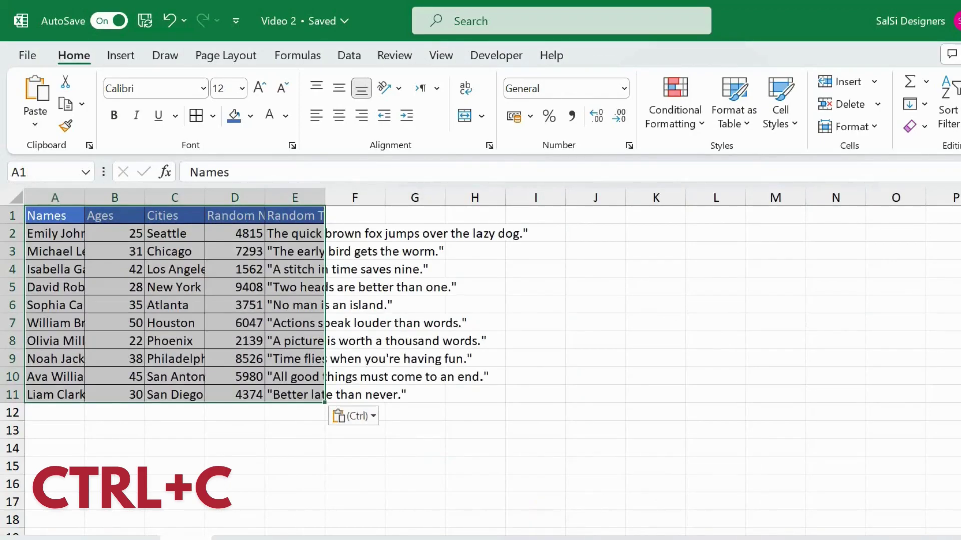
On the original sheet, paste a copy of the table starting at A14.
key(ctrl+Page_Up)
click(82, 440)
key(ctrl+v)
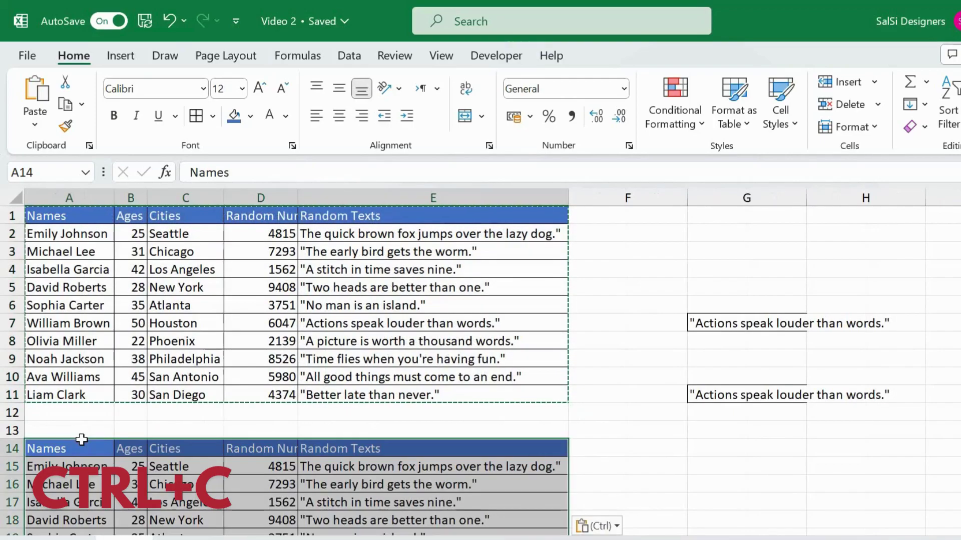
Paste another copy at A25, then undo the extra pastes.
scroll(82, 440, down, 5)
key(ctrl+Down)
key(Down)
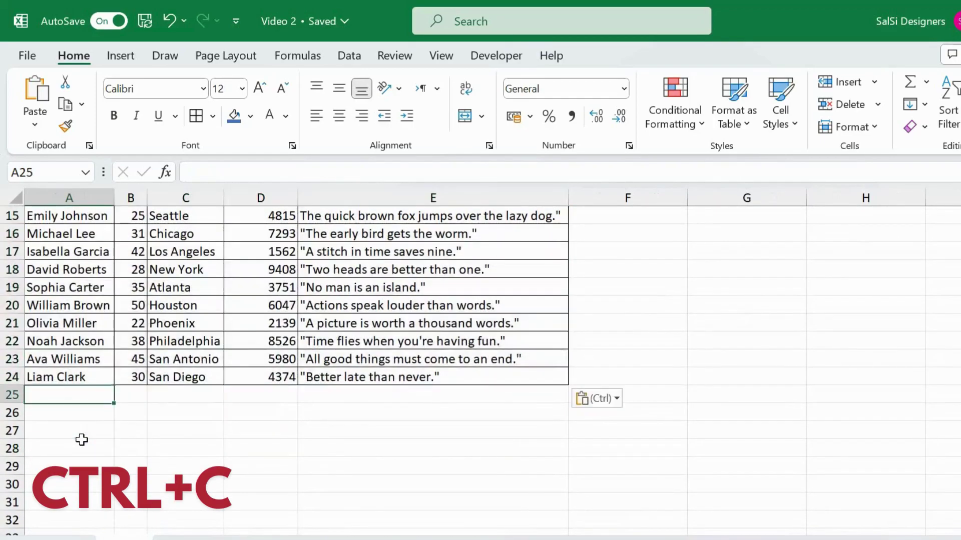
key(ctrl+v)
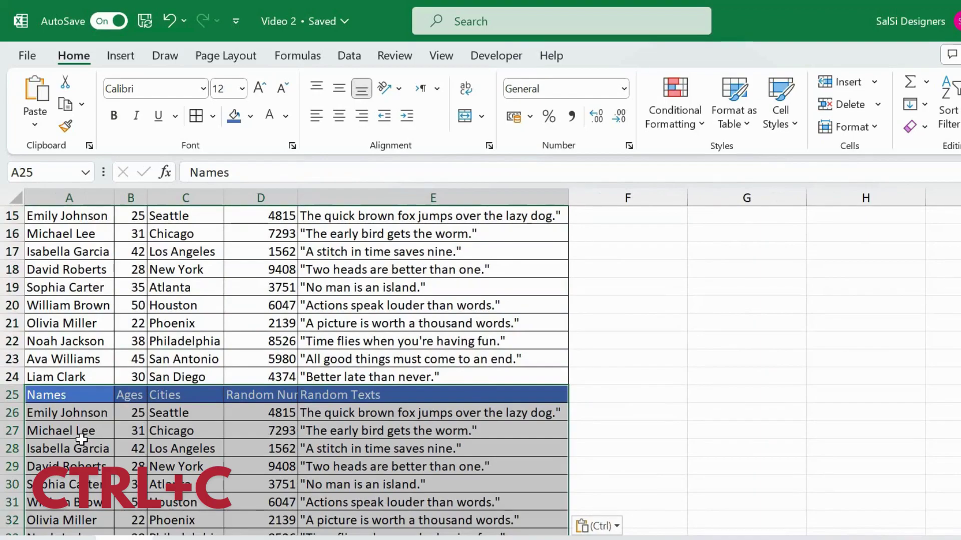
key(ctrl+z)
scroll(183, 321, up, 5)
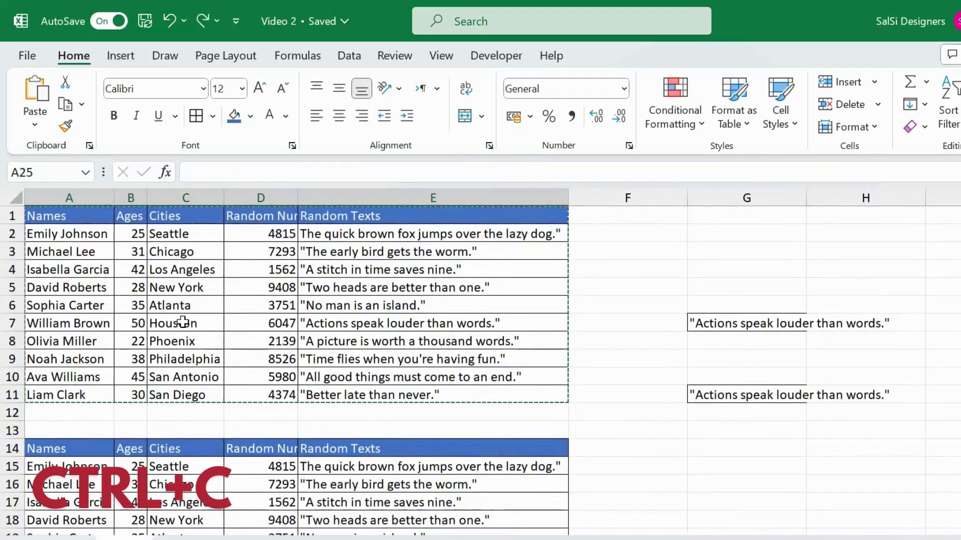
key(ctrl+z)
key(ctrl+z)
key(ctrl+z)
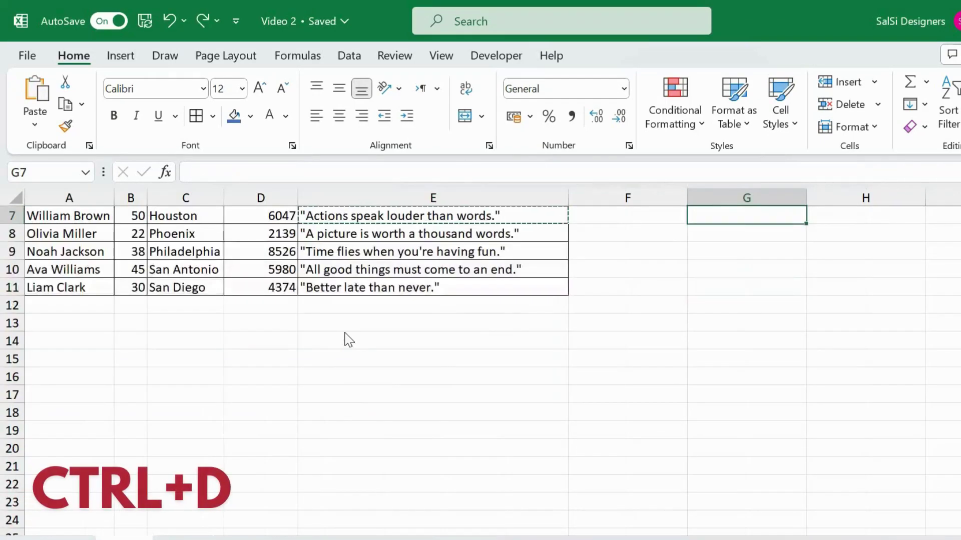
Cancel the pending copy and select the saying in E2.
scroll(349, 340, up, 2)
key(Escape)
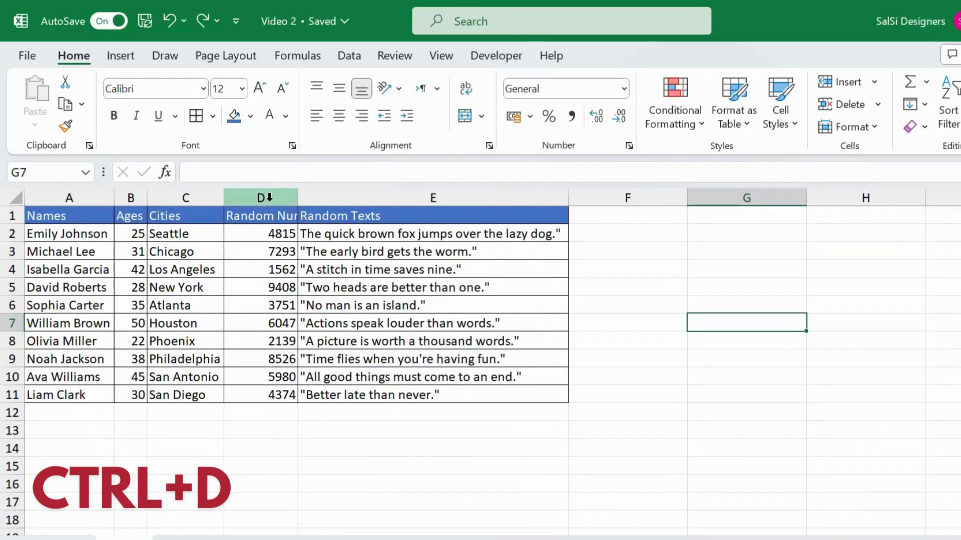
click(365, 239)
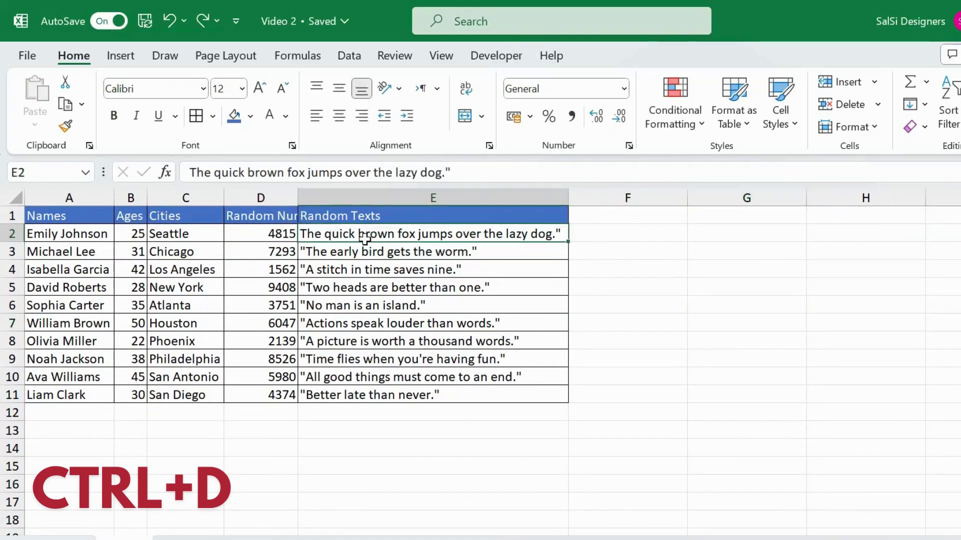
Enter 48 in F3 and Welcome in G3, then select G4.
click(630, 243)
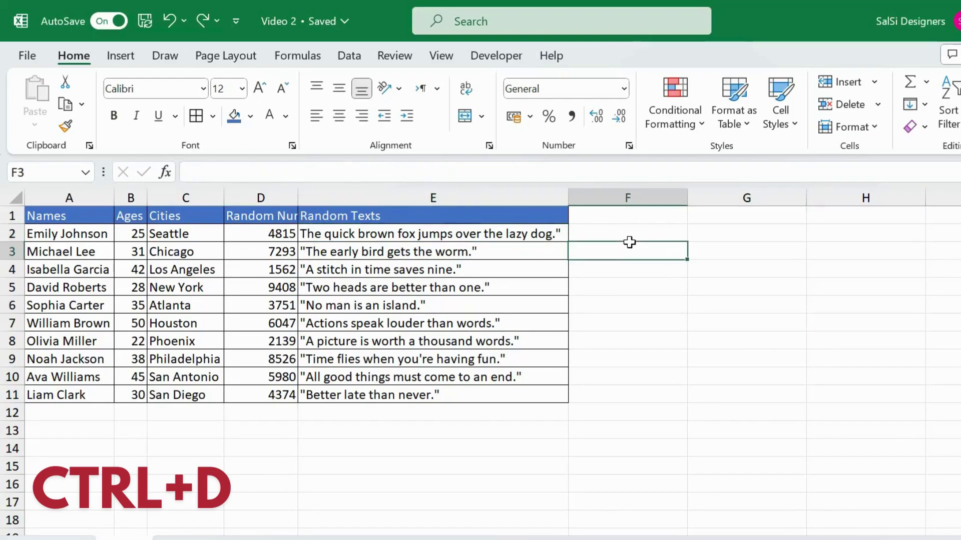
text(489)
key(BackSpace)
key(Tab)
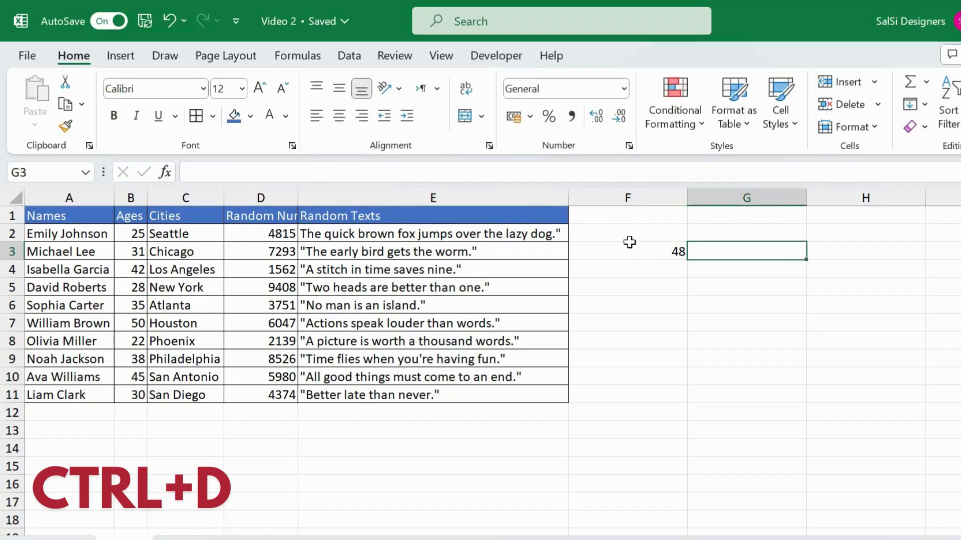
text(Welcome)
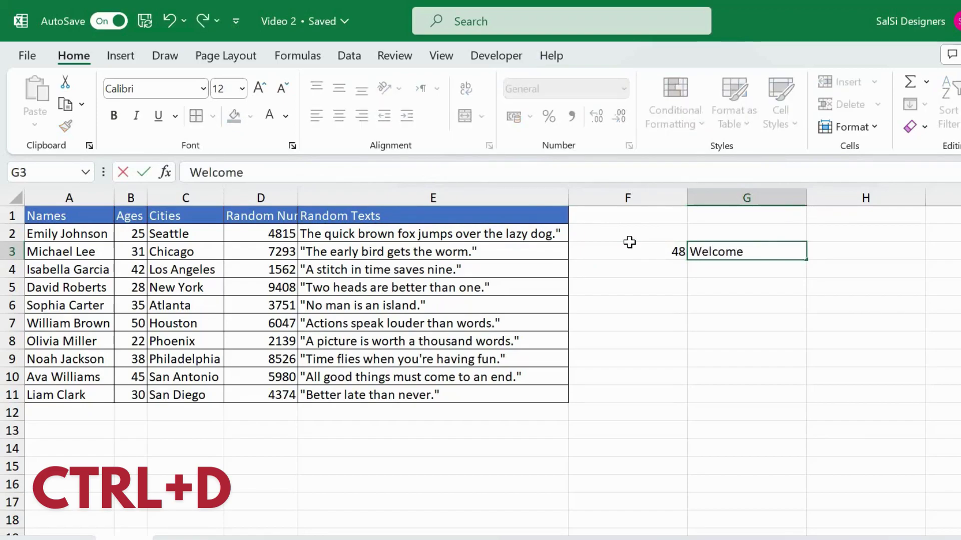
key(Return)
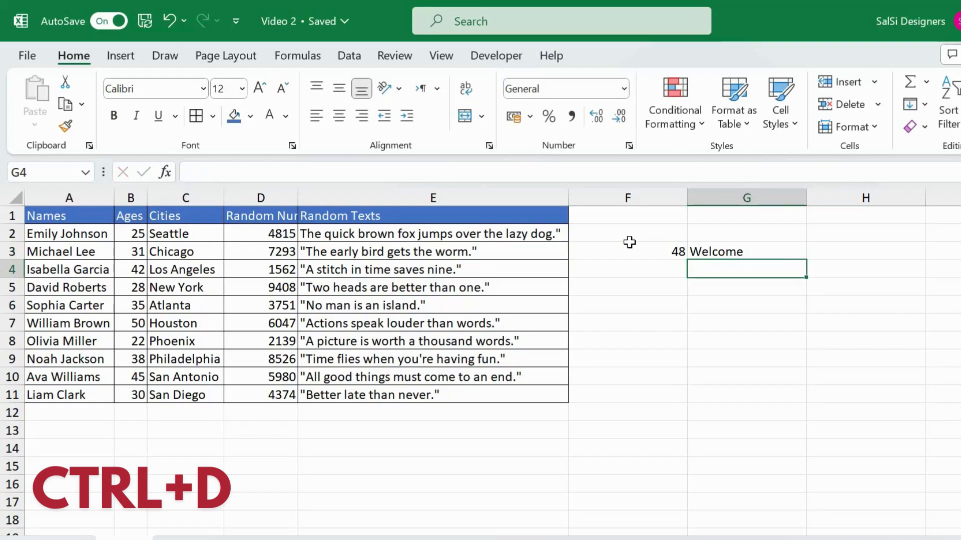
key(Down)
key(Down)
key(Down)
key(Down)
key(Down)
key(Down)
key(Down)
key(Down)
key(Down)
key(Down)
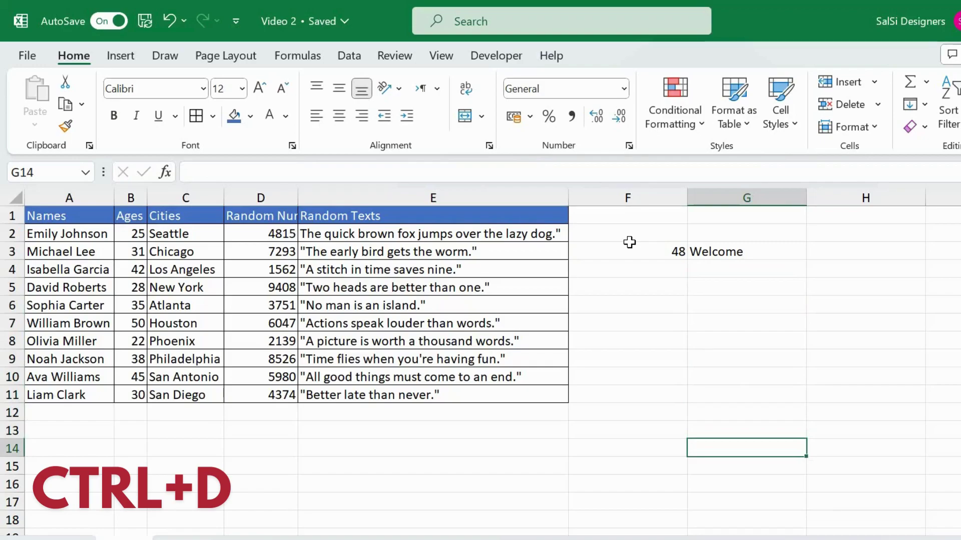
click(717, 264)
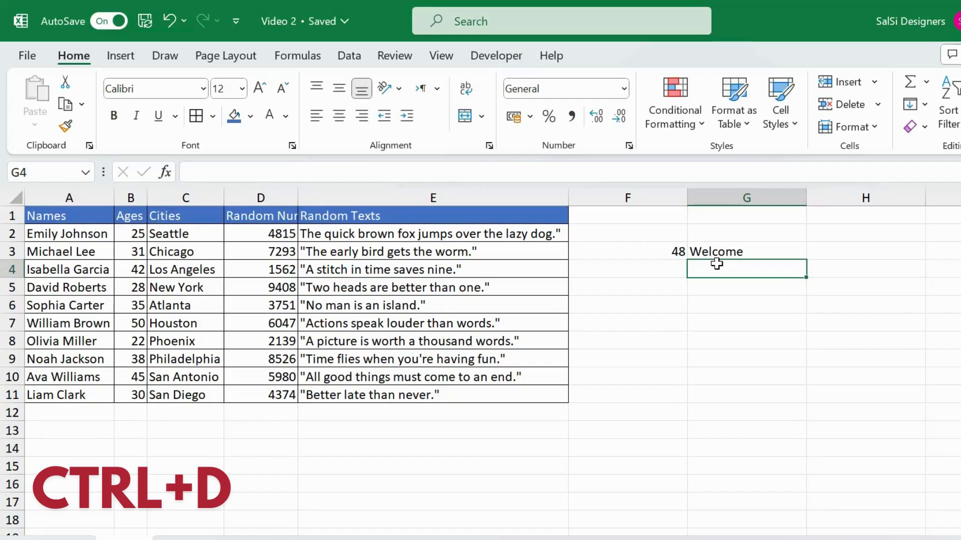
Use Ctrl+D to fill Welcome into G4 and 48 into F4.
key(ctrl+d)
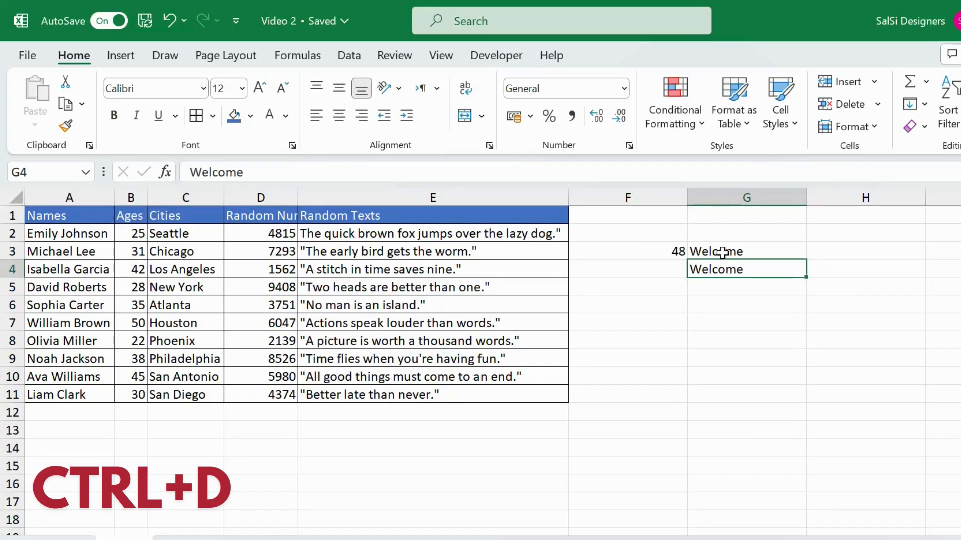
click(722, 253)
click(724, 270)
click(683, 271)
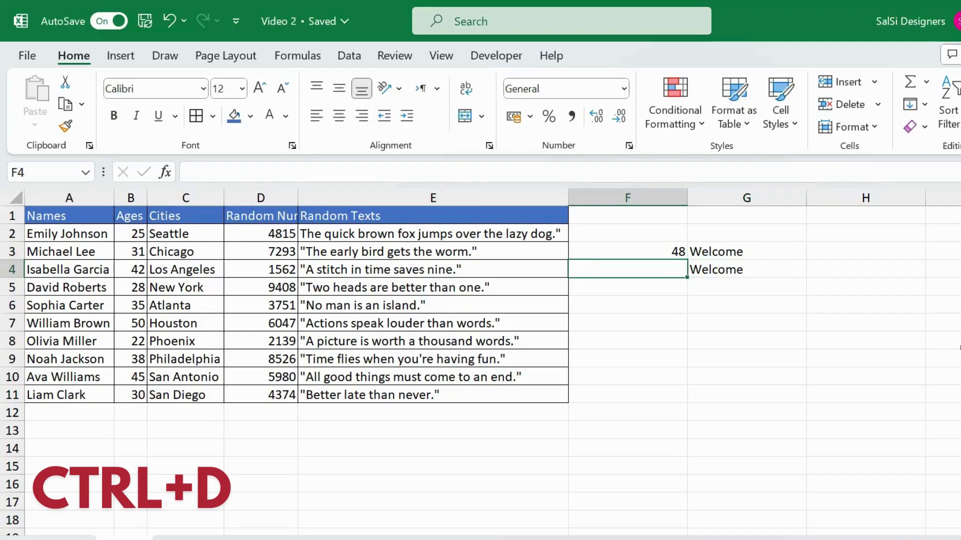
key(ctrl+d)
key(Down)
key(Down)
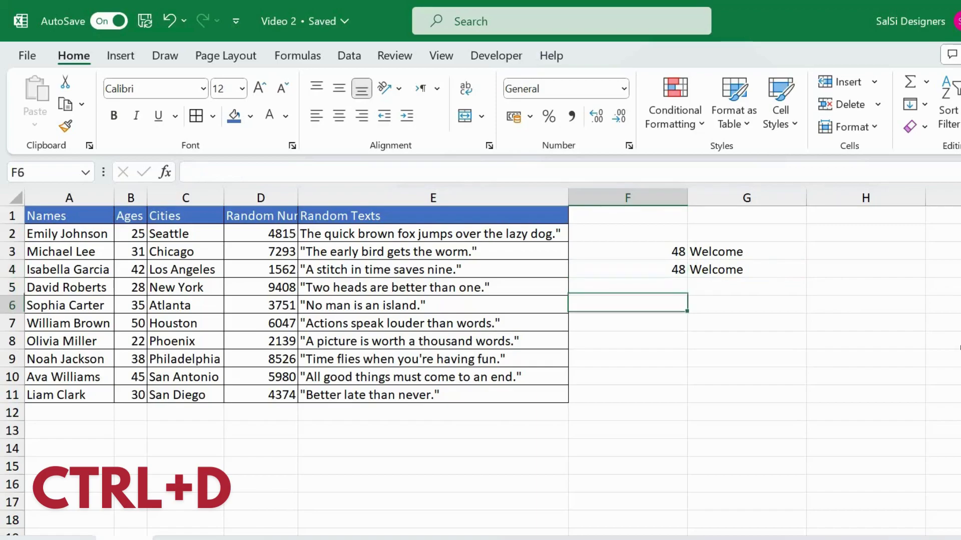
key(Right)
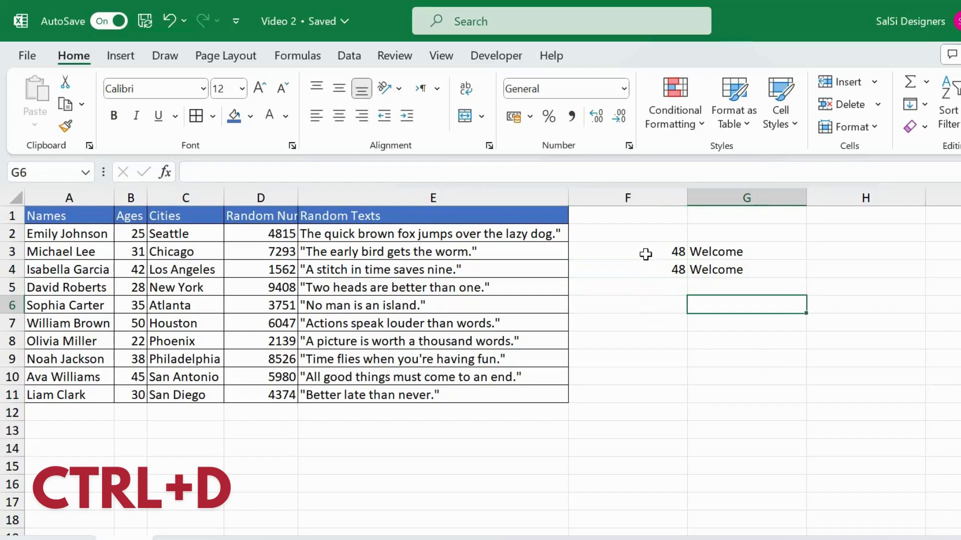
click(645, 254)
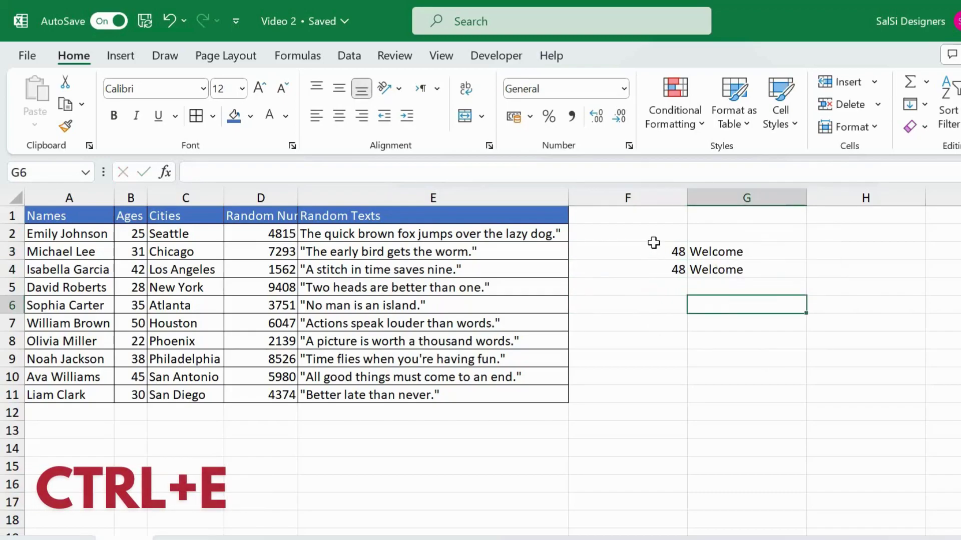
Clear the stray 48 and Welcome entries in F3:G5.
drag(651, 252, 721, 285)
key(Delete)
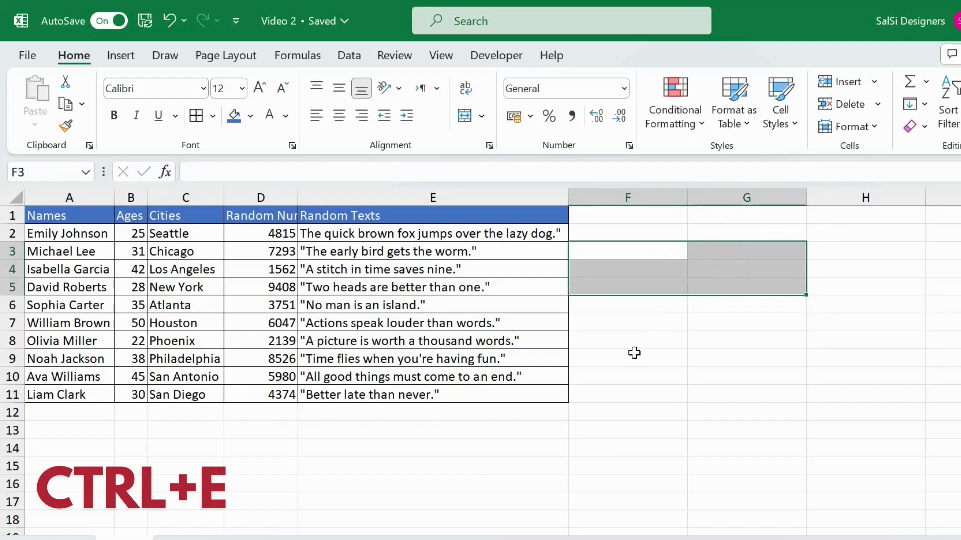
click(629, 357)
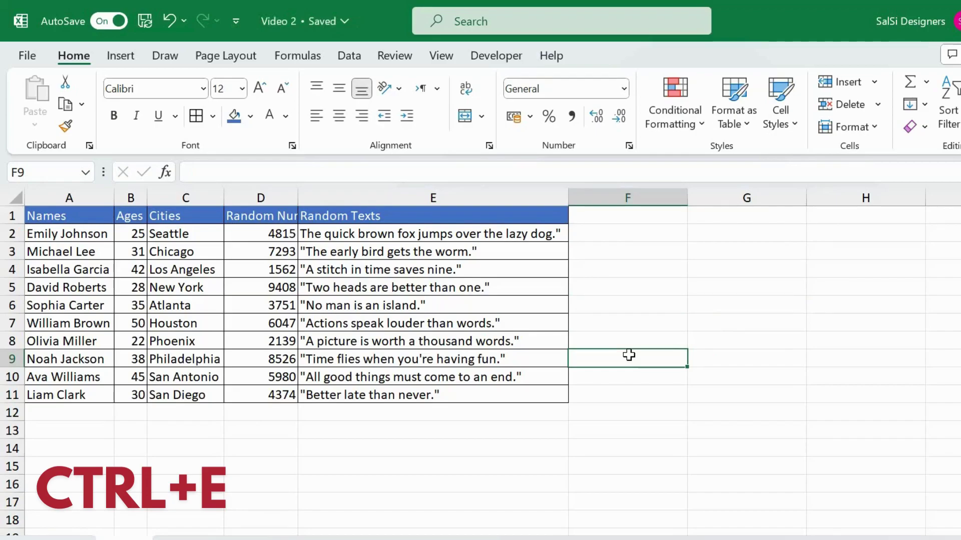
Insert an empty column before Random Numbers, undoing a misplaced one before Cities.
click(283, 197)
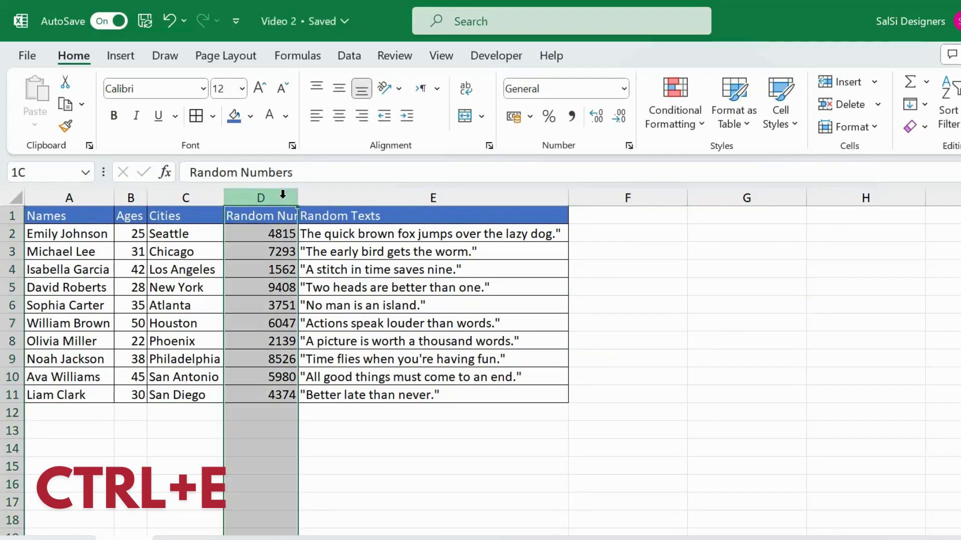
right_click(198, 191)
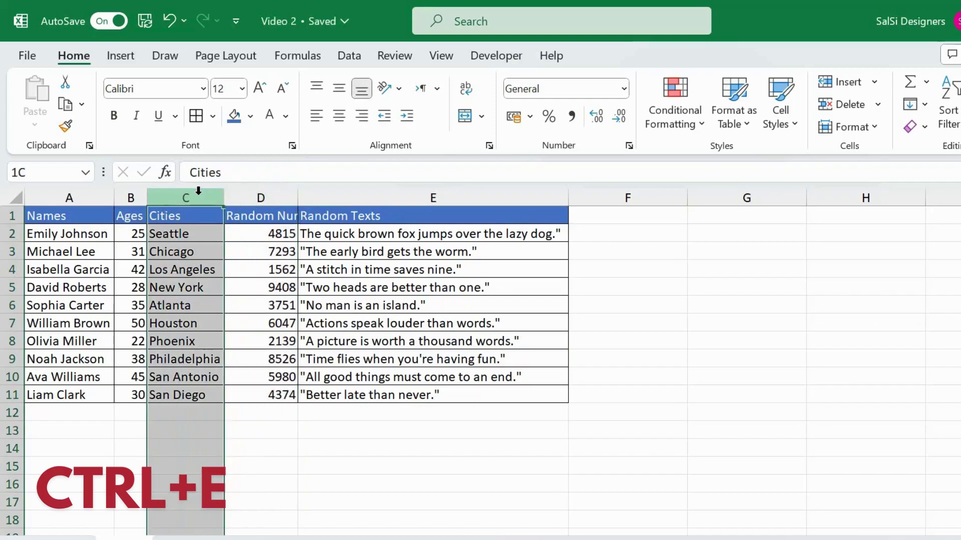
click(249, 372)
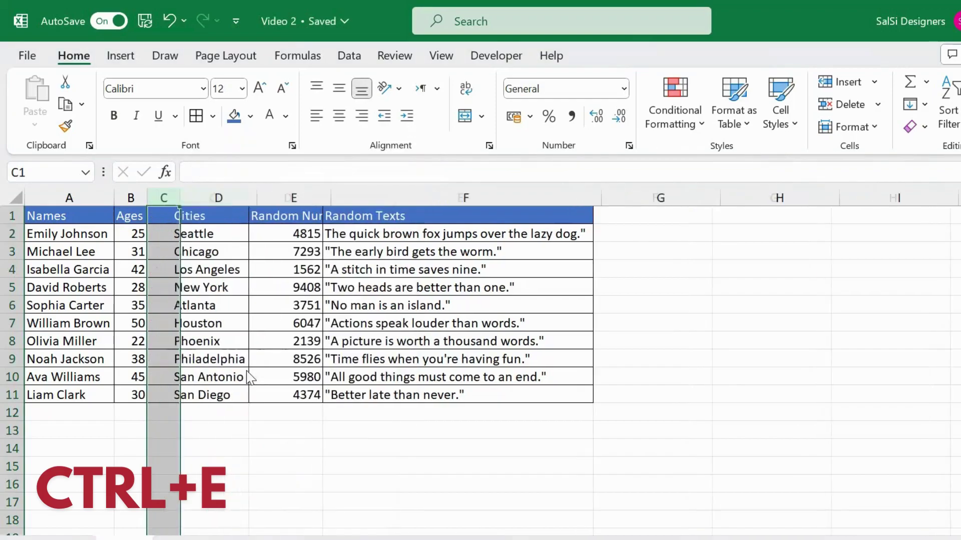
key(ctrl+z)
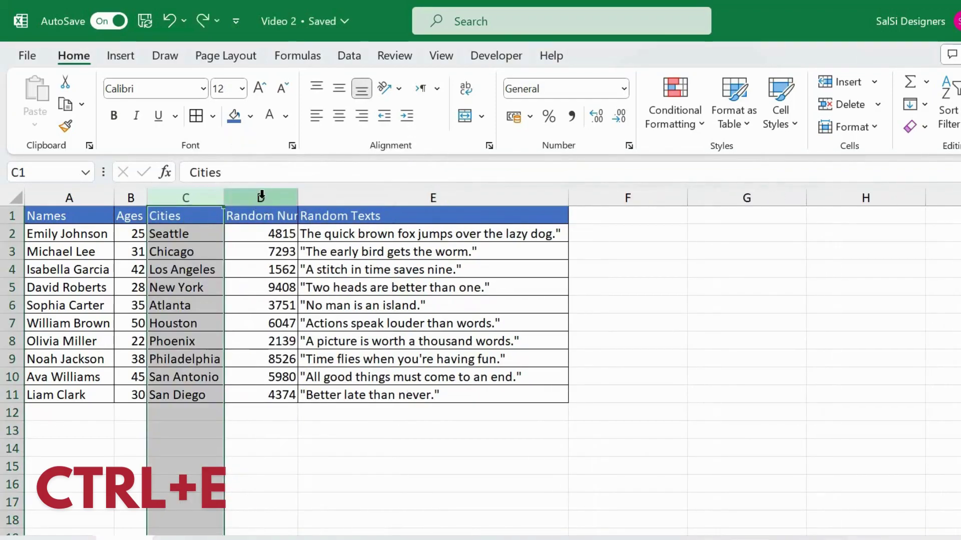
click(259, 197)
right_click(260, 191)
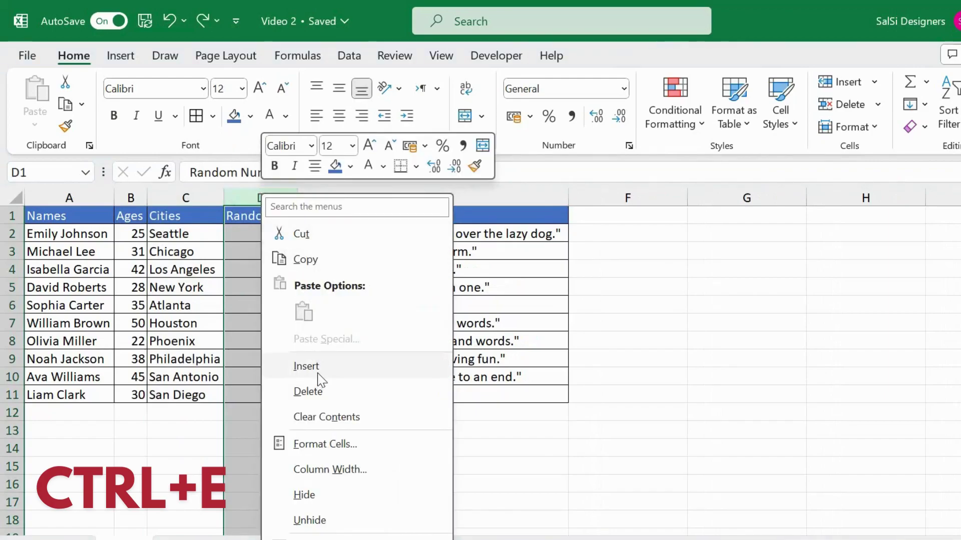
click(316, 373)
Head the new column D with 'CTRL+E'.
key(Right)
text(CT)
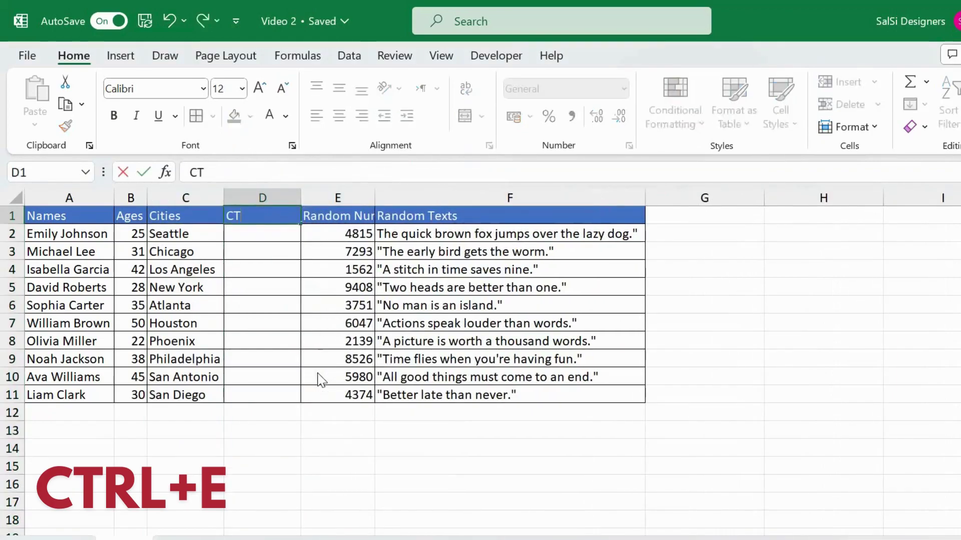
text(RL+E)
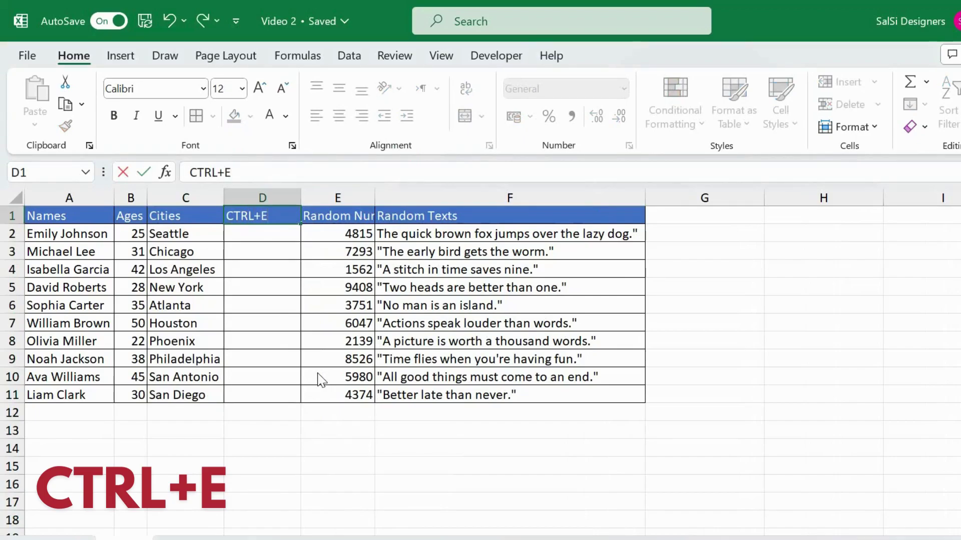
key(Return)
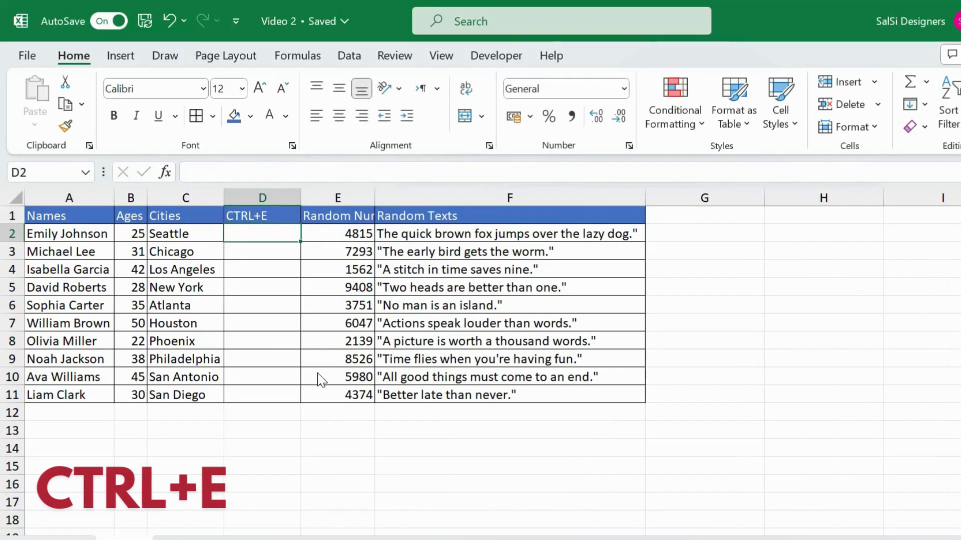
key(Down)
key(Up)
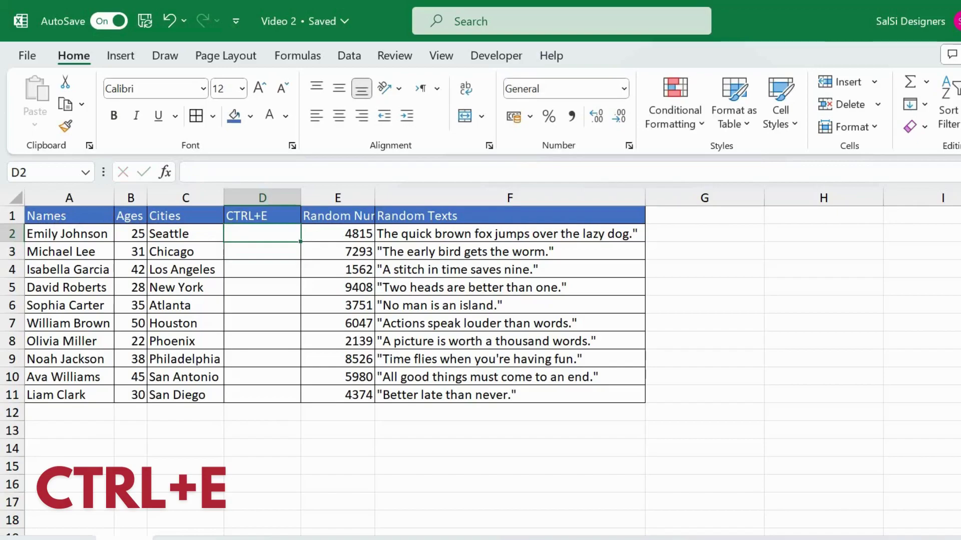
Type Emily in D2 and Flash Fill the remaining first names down to D11.
click(76, 196)
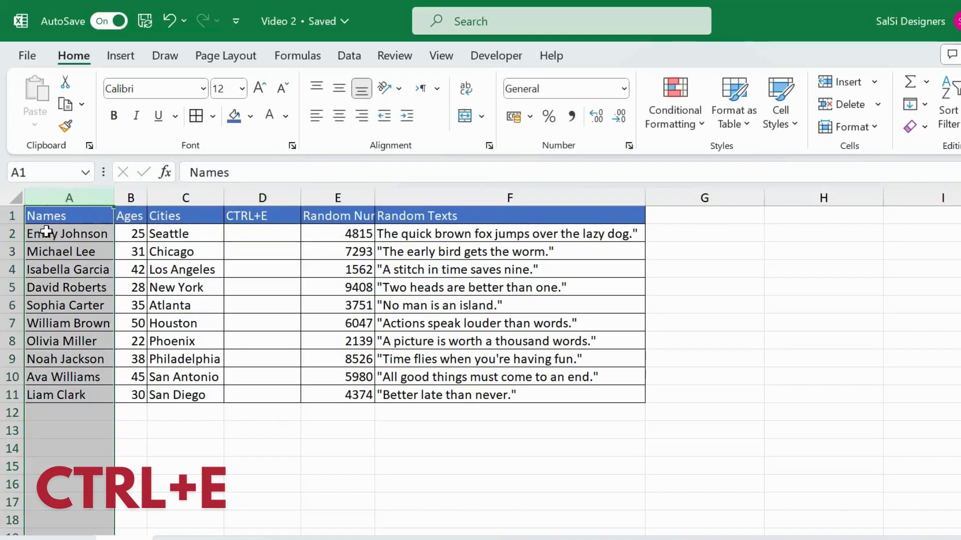
click(249, 237)
text(E)
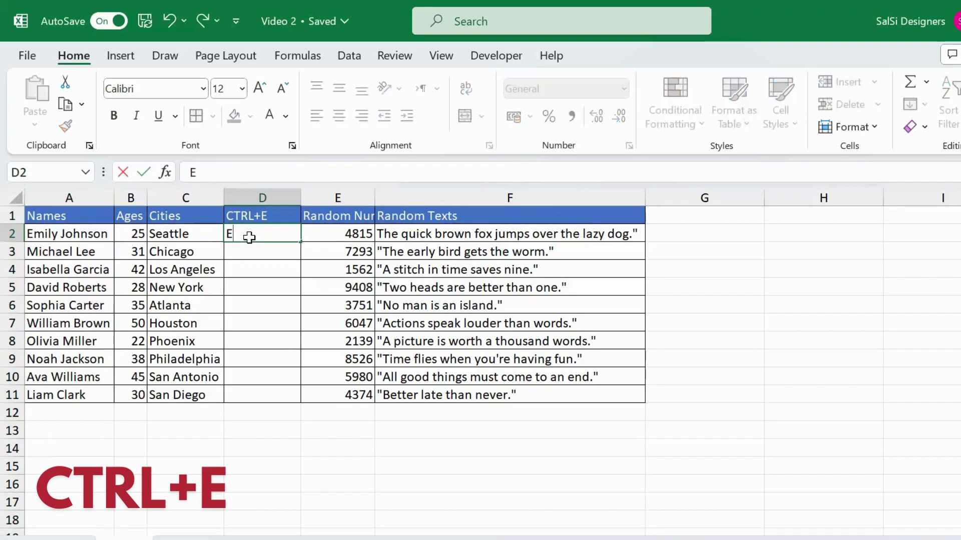
text(mily)
key(Return)
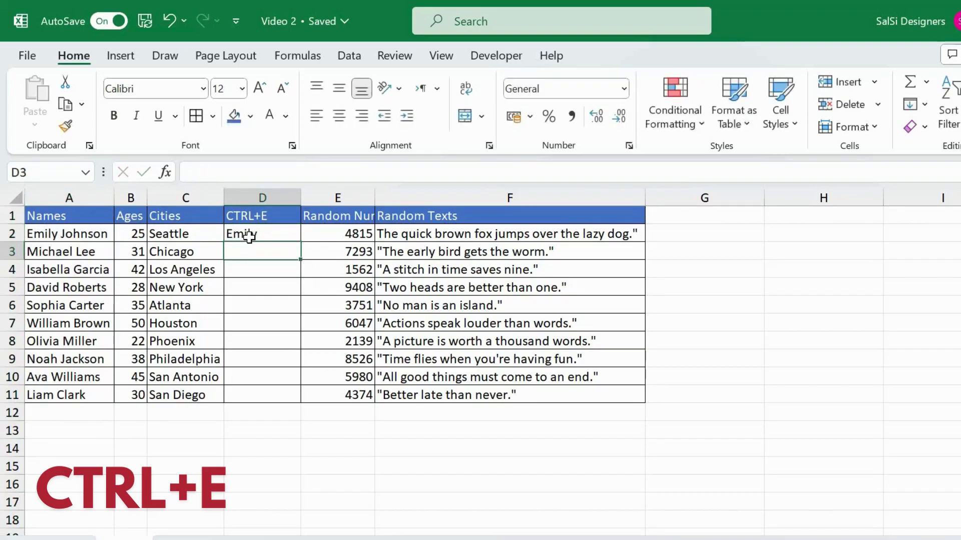
key(ctrl+e)
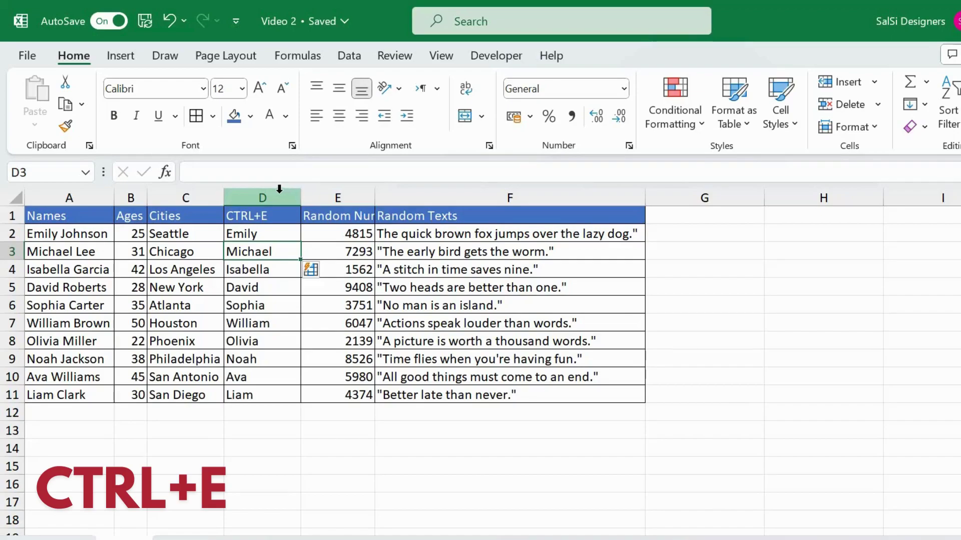
click(284, 198)
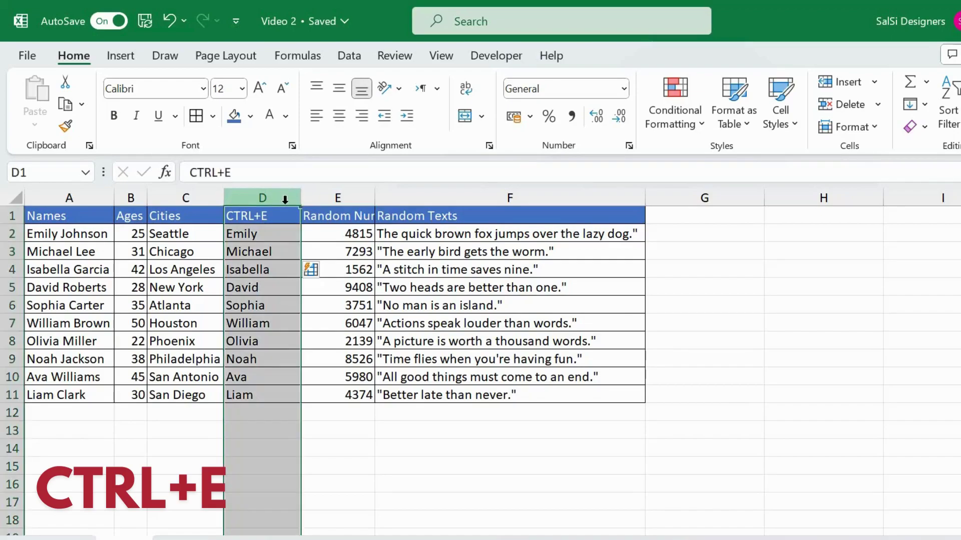
right_click(284, 200)
Insert a CTRL+E column, enter Johnson as the example, and Flash Fill the last names.
click(331, 378)
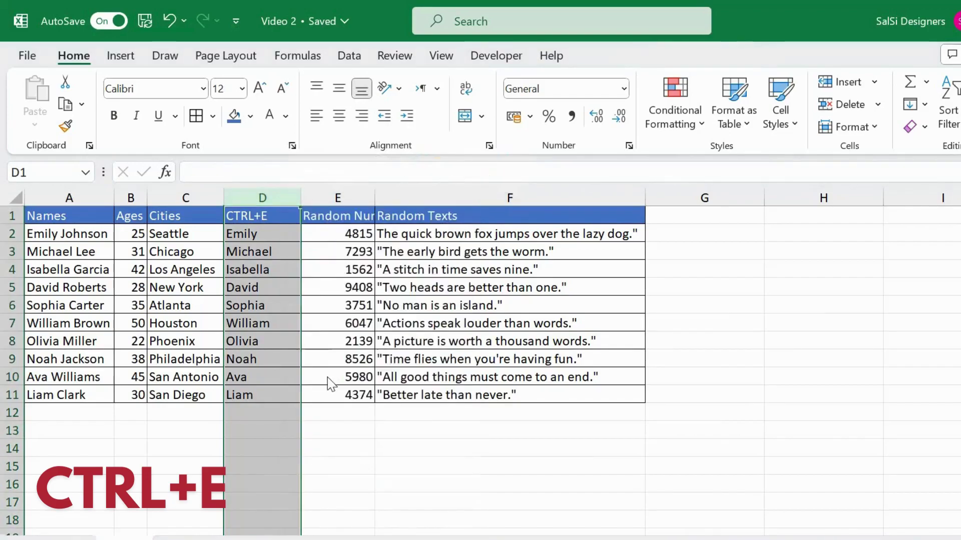
text(C)
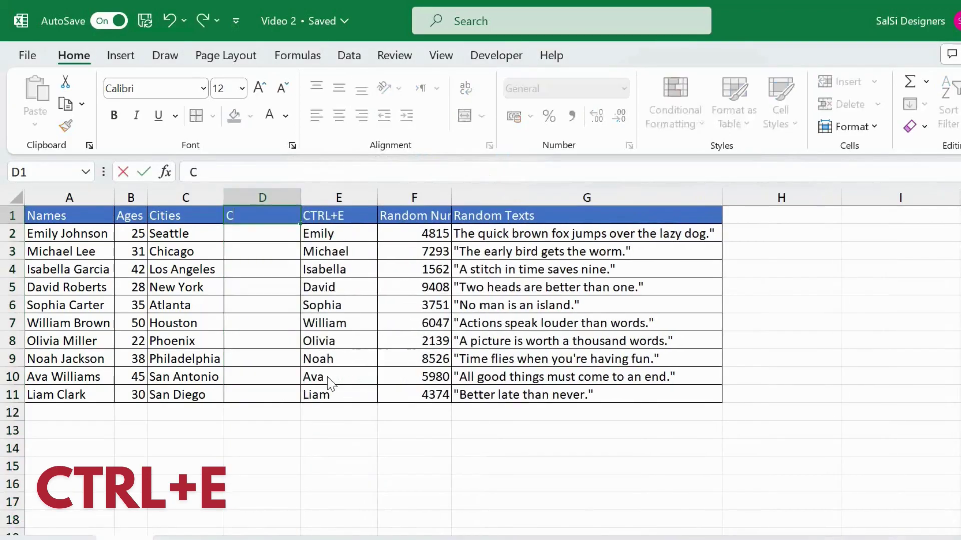
text(TRL+E)
key(Return)
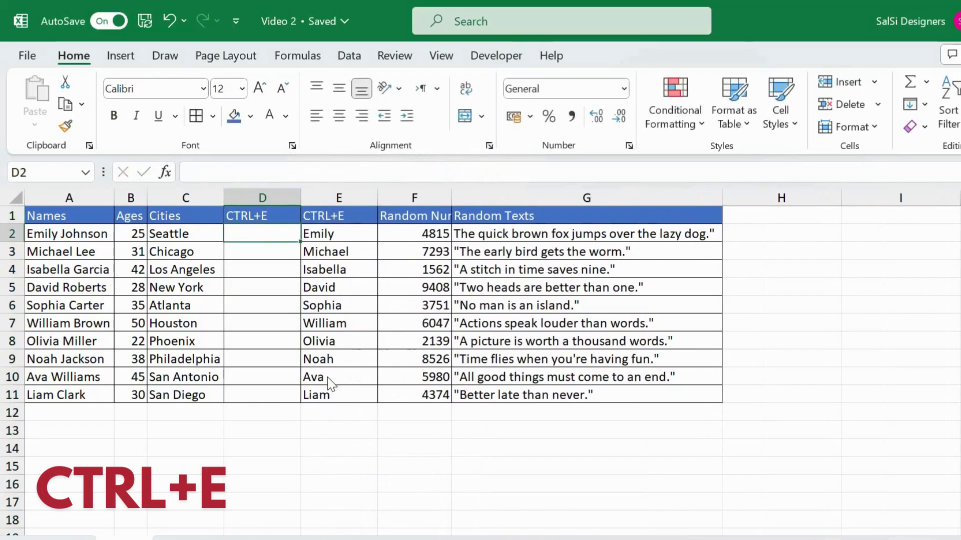
text(Joh)
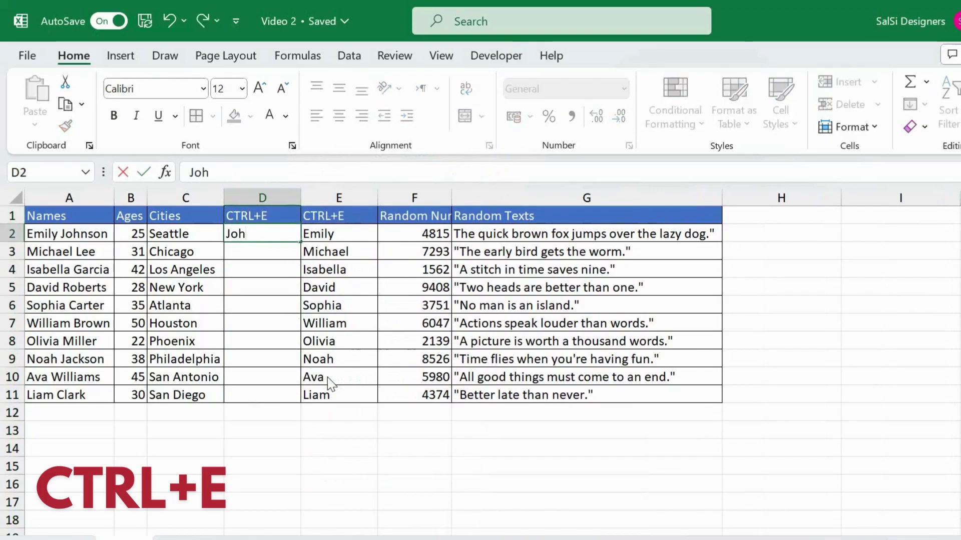
text(nson)
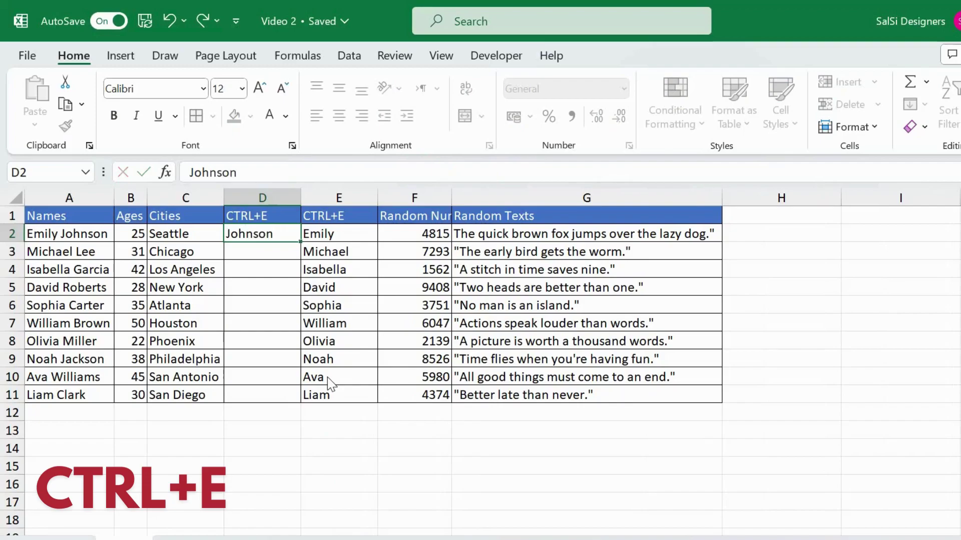
key(Return)
key(ctrl+e)
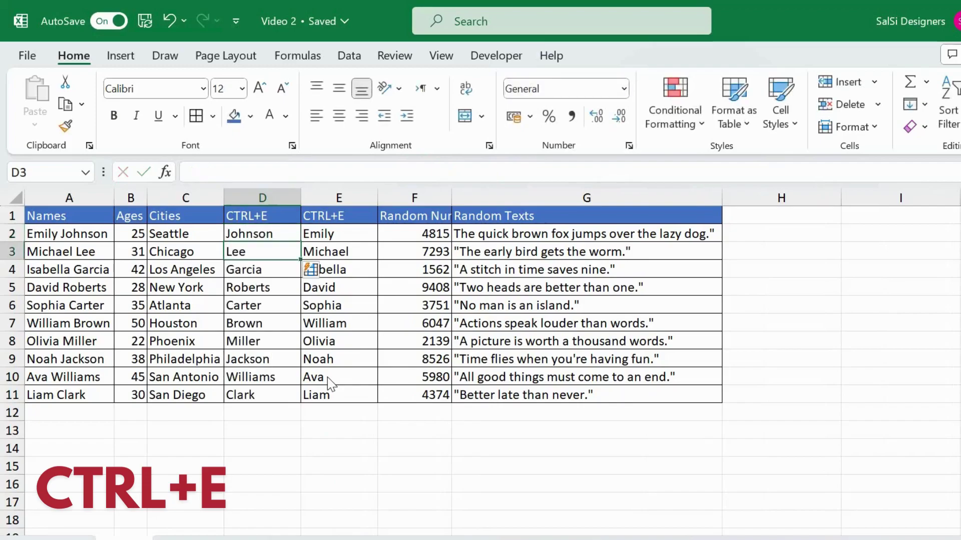
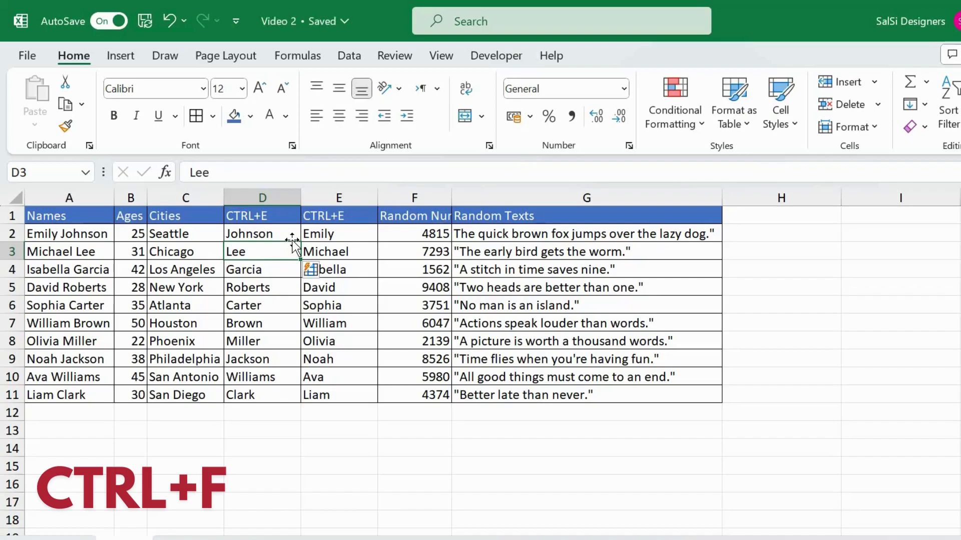
drag(70, 216, 617, 390)
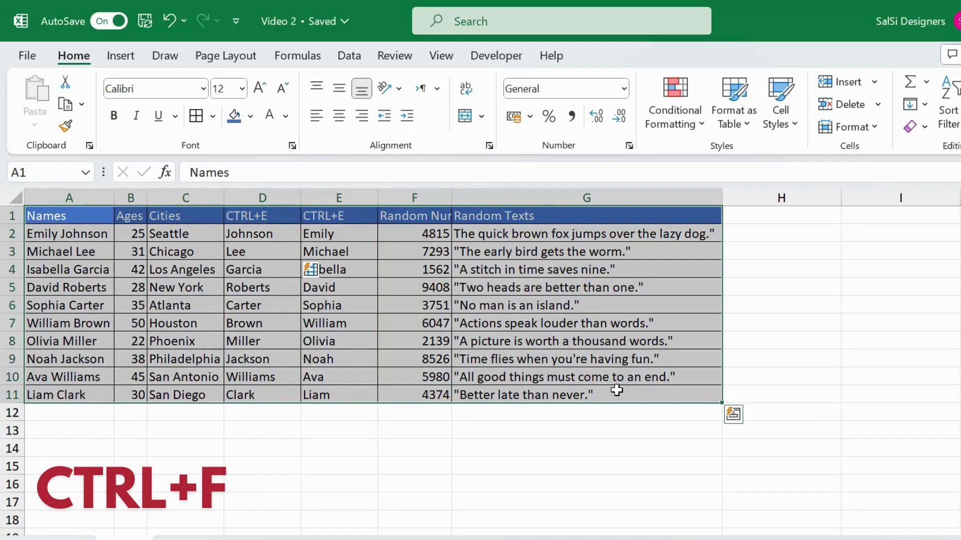
click(308, 356)
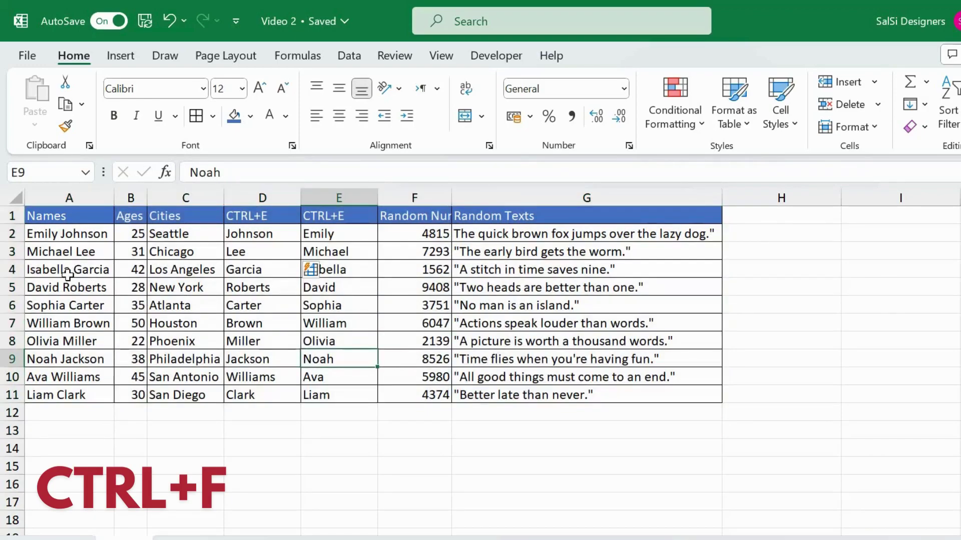
click(80, 283)
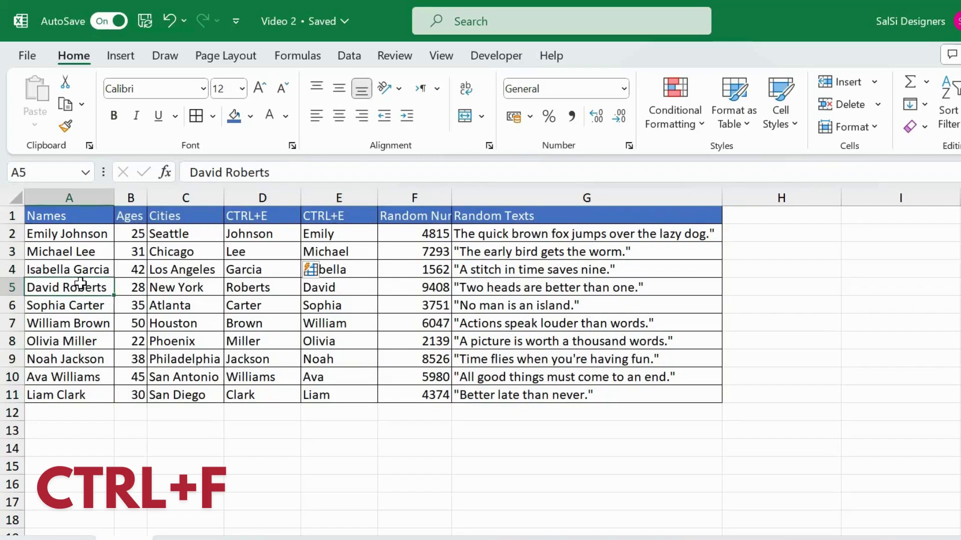
Replace the old search term with 'David' in the Find dialog.
key(ctrl+f)
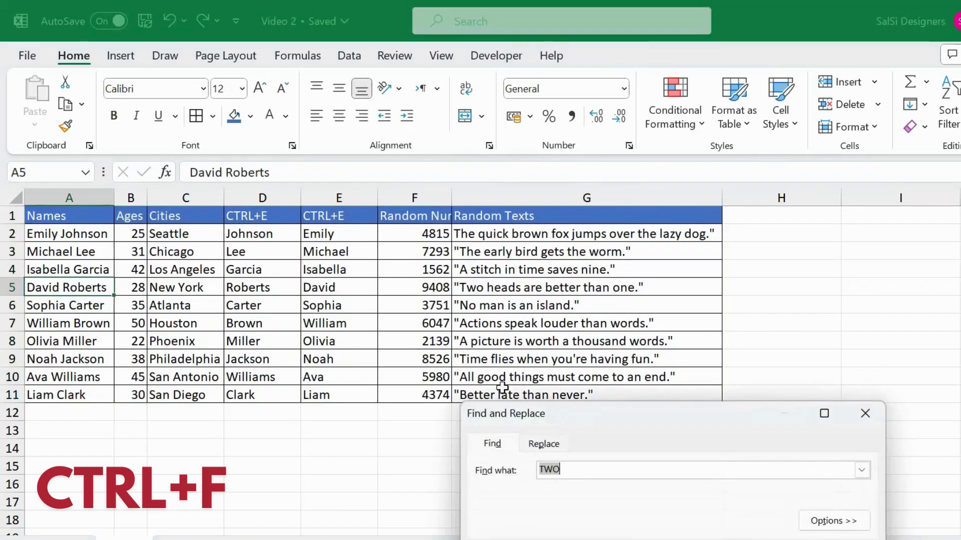
drag(549, 419, 485, 295)
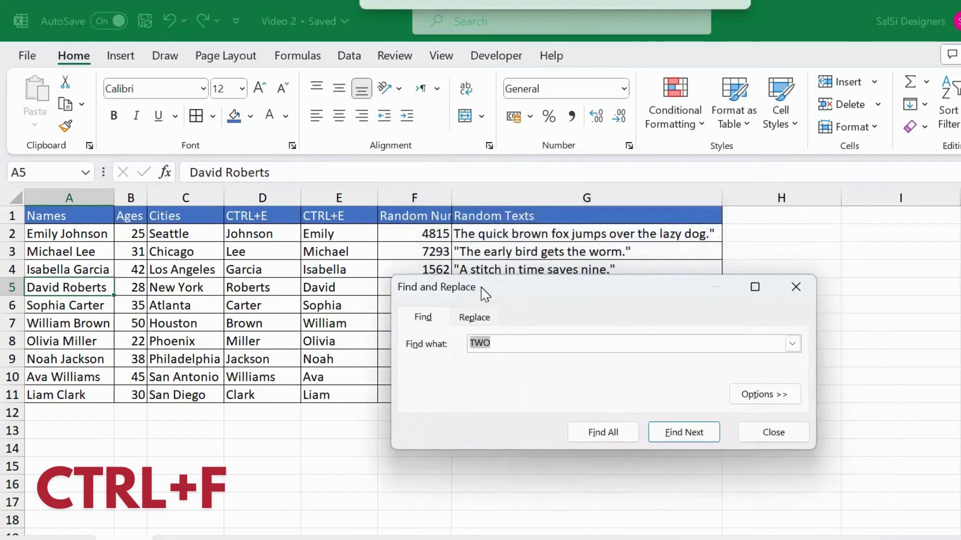
click(521, 340)
key(BackSpace)
key(BackSpace)
key(BackSpace)
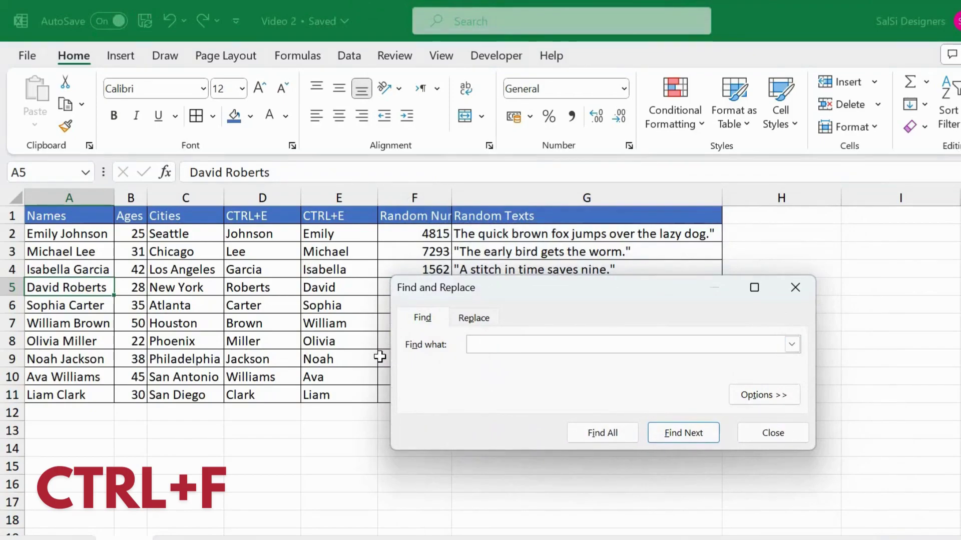
text(David)
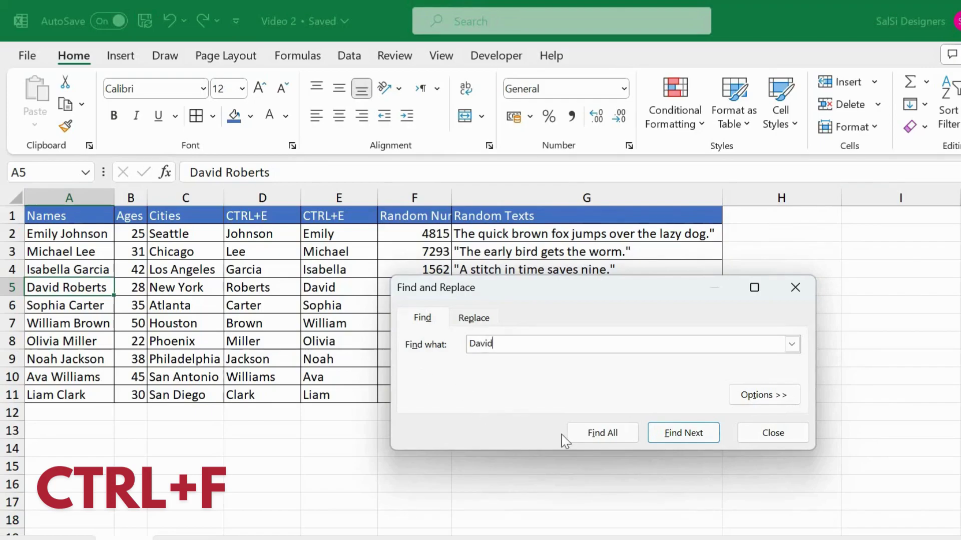
Step through the David matches with Find Next, list them with Find All, then select D10.
click(680, 433)
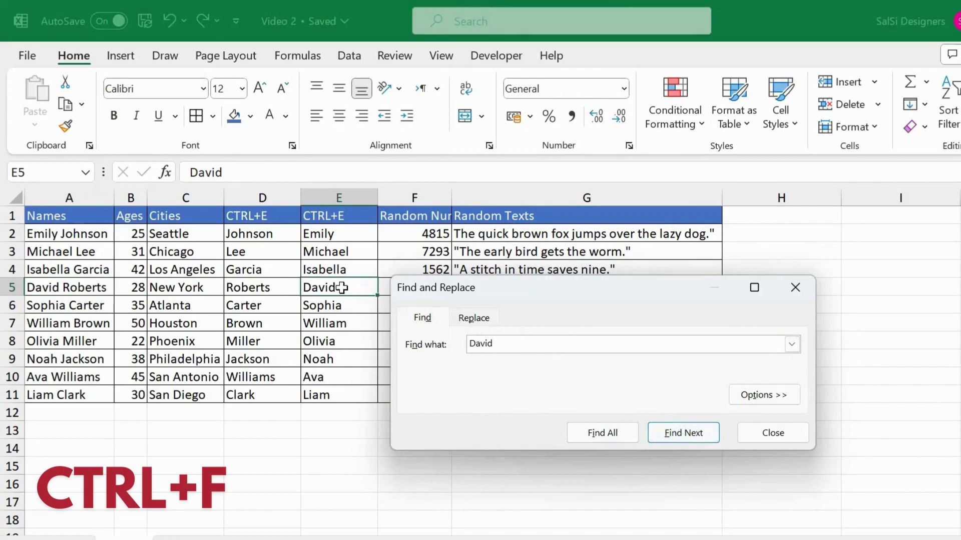
click(678, 434)
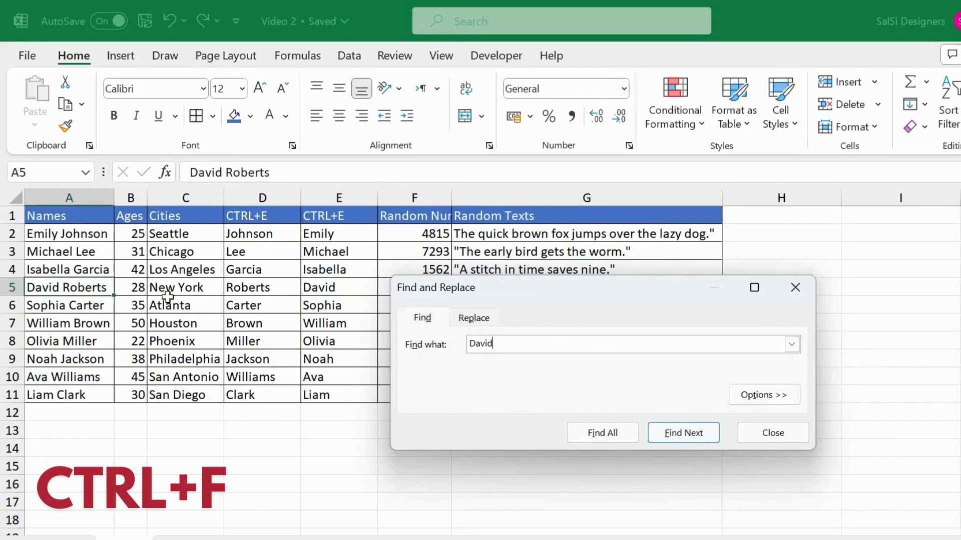
click(689, 434)
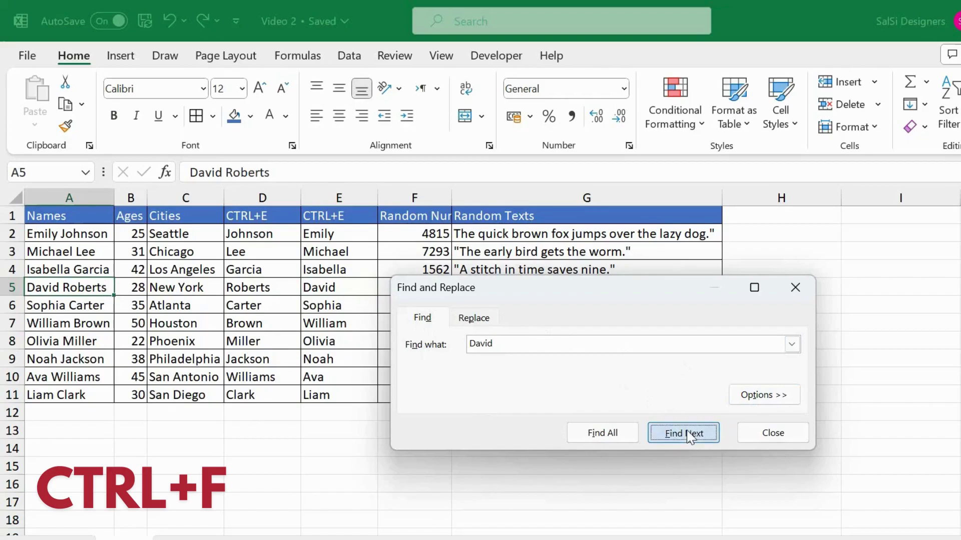
click(612, 435)
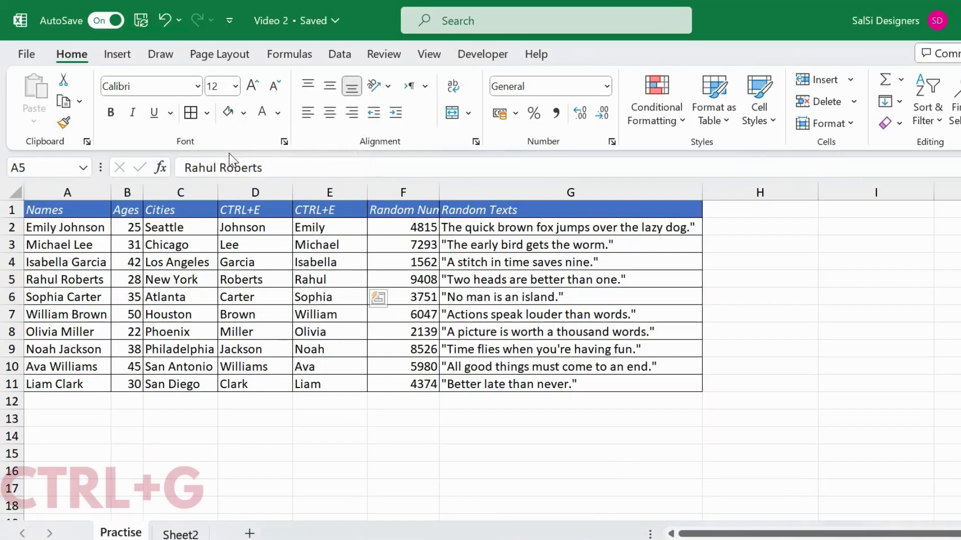
click(273, 366)
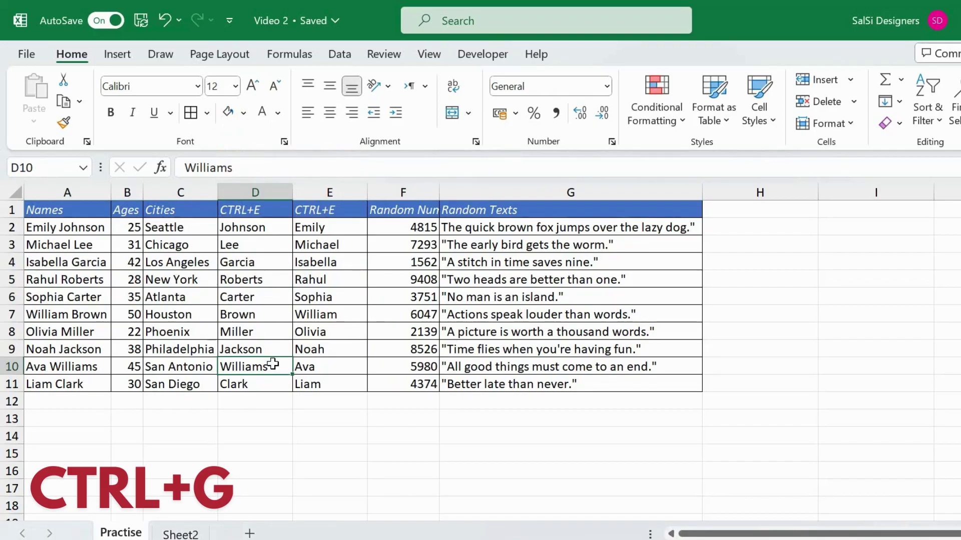
Use Go To (Ctrl+G) with reference E6 to make Sophia's cell active.
key(ctrl+g)
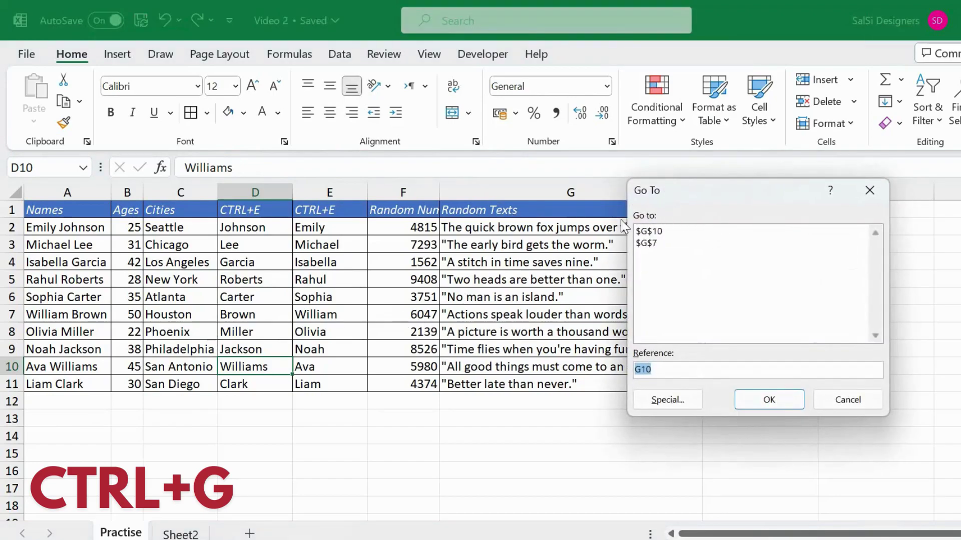
drag(671, 194, 382, 237)
key(End)
key(shift+Home)
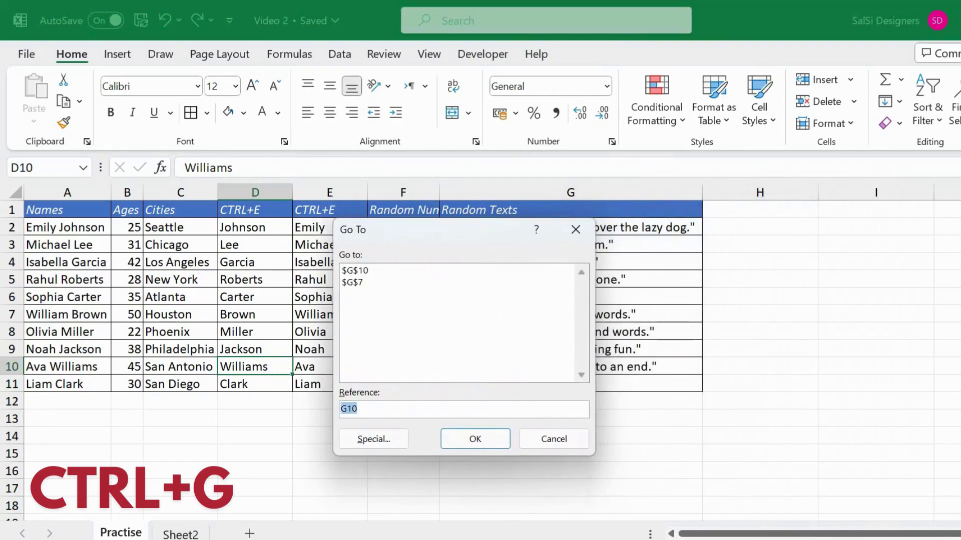
key(BackSpace)
drag(410, 240, 514, 174)
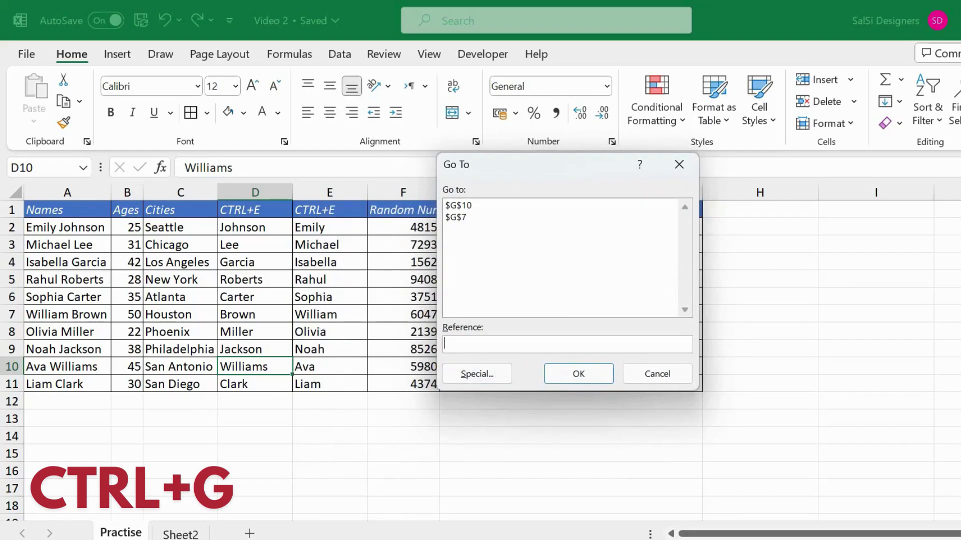
text(E6)
click(588, 375)
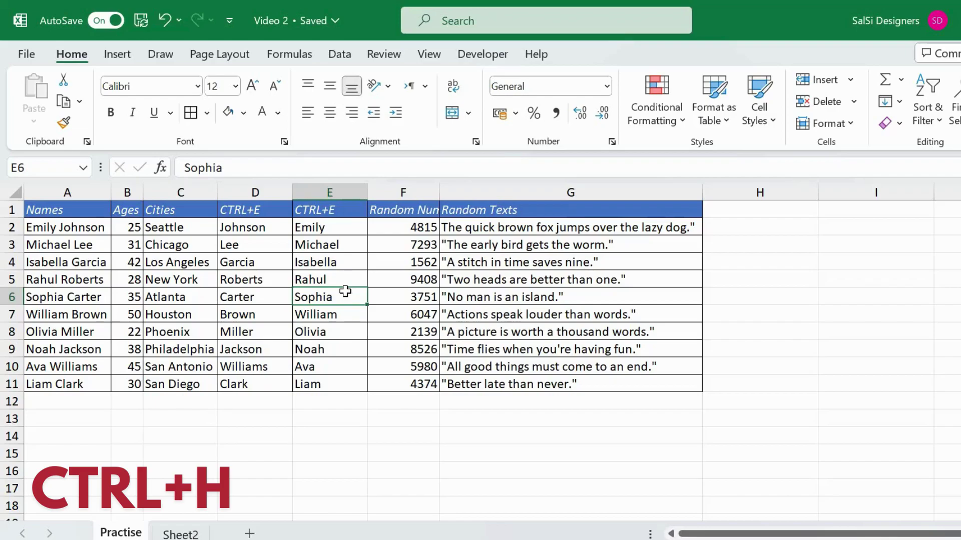
In the Replace dialog, set Replace with to 'Magesh'.
key(ctrl+f)
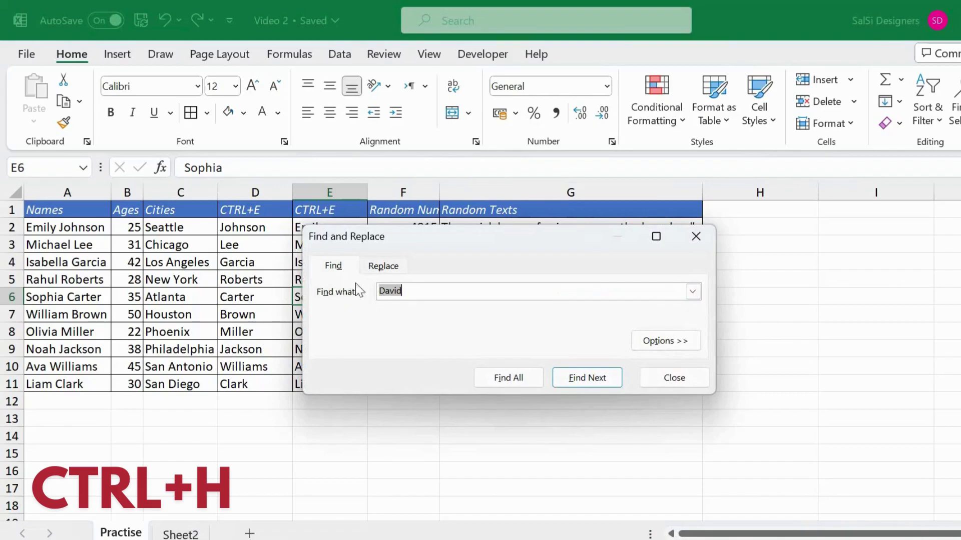
click(662, 380)
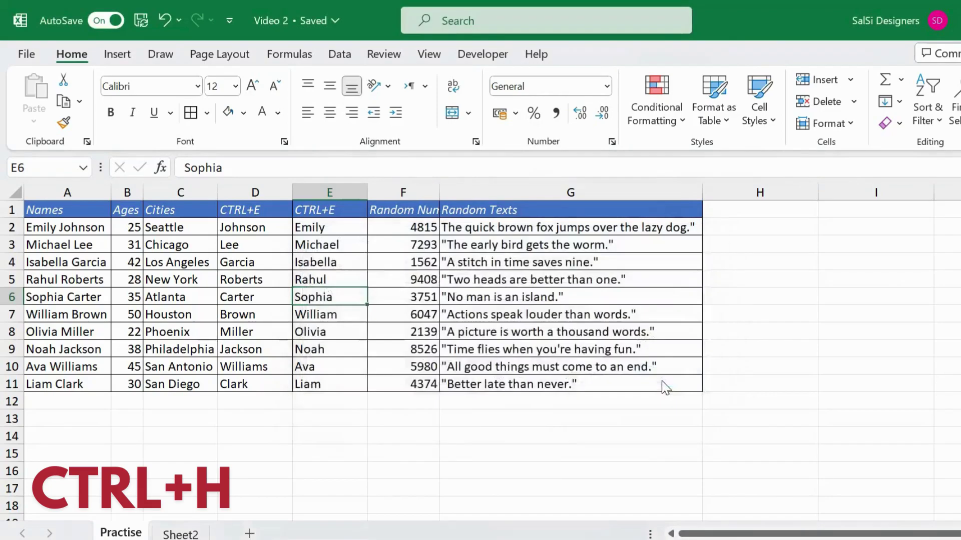
key(ctrl+h)
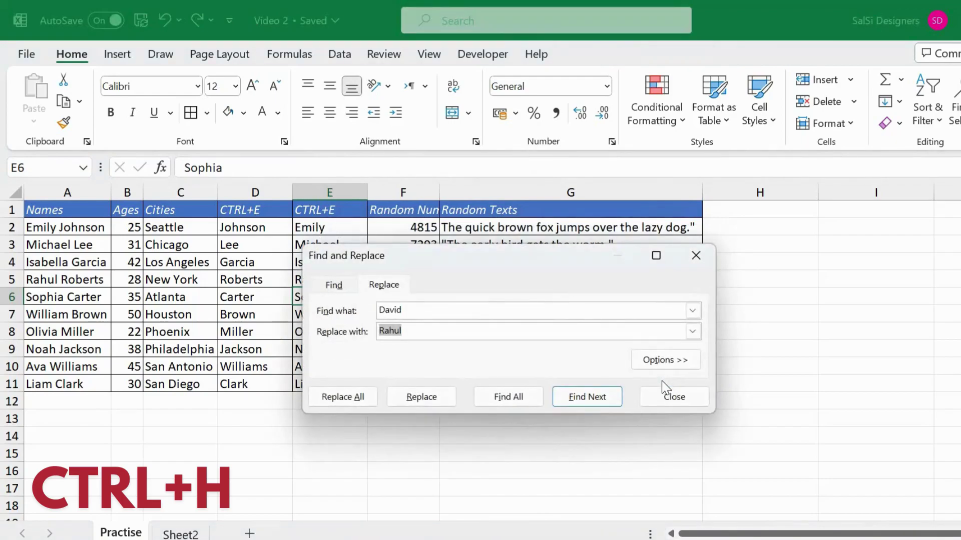
key(BackSpace)
drag(515, 268, 585, 218)
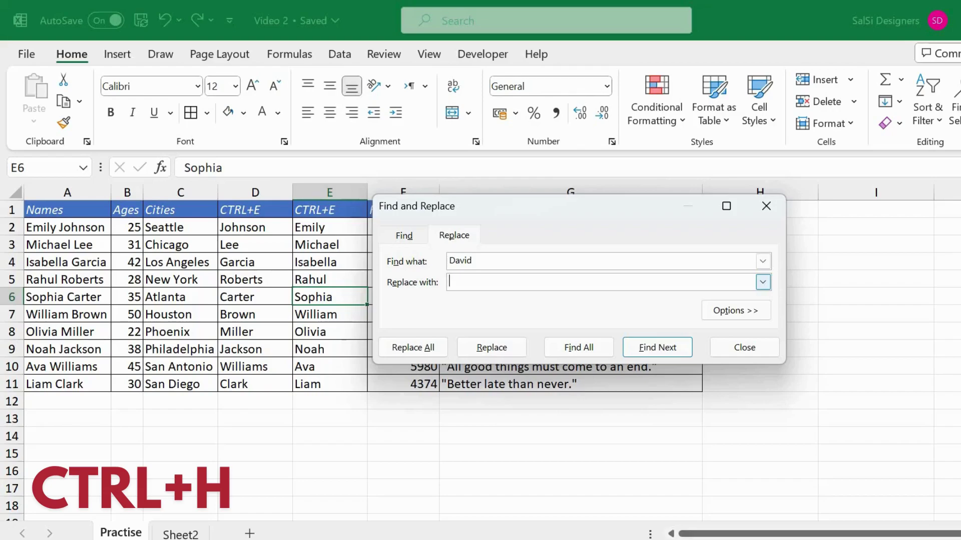
text(Magesh)
Set Find what to 'Rahul' and list its matches, A5 and E5, with Find All.
drag(504, 216, 709, 254)
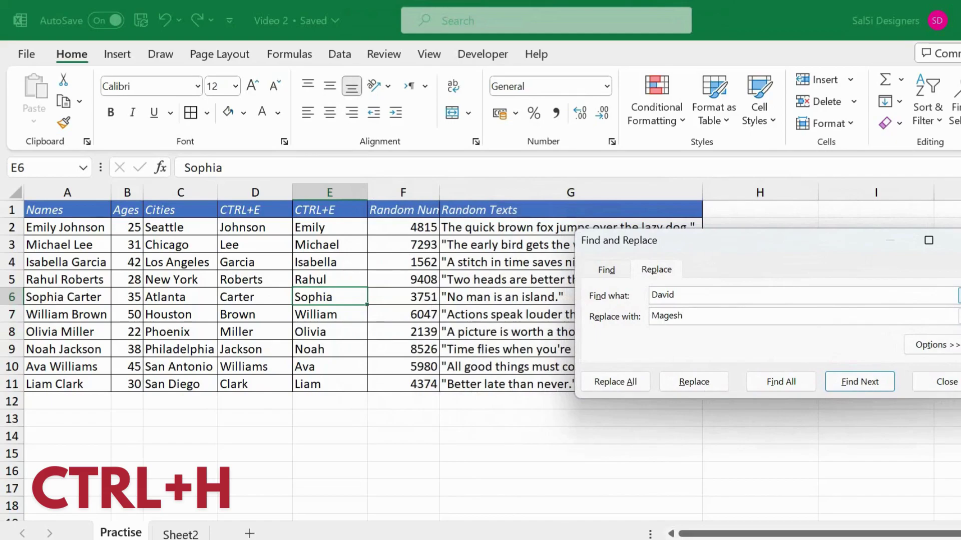
key(BackSpace)
key(BackSpace)
key(BackSpace)
key(BackSpace)
key(BackSpace)
text(Rahukl)
key(BackSpace)
key(BackSpace)
text(l)
click(767, 380)
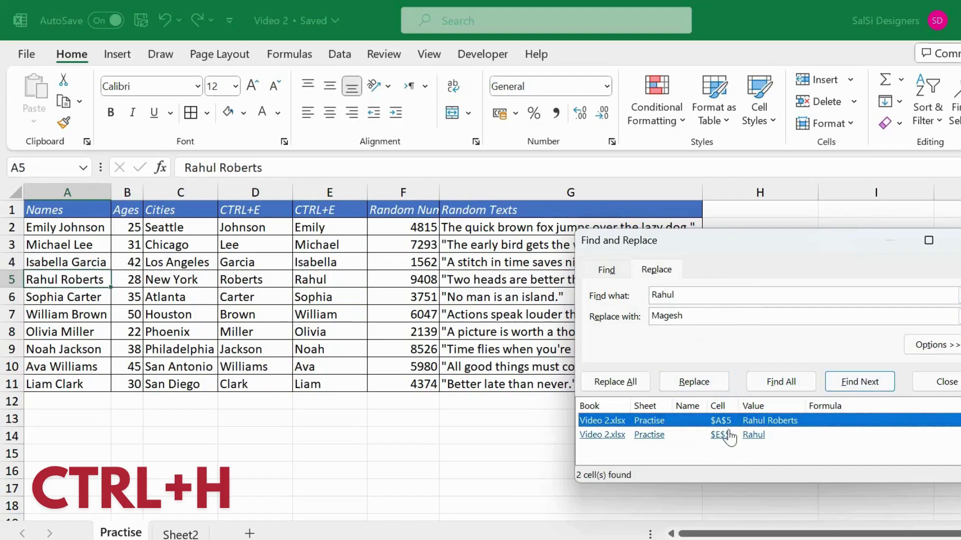
Replace All Rahul with Magesh, confirm the result, and close the dialog.
click(632, 385)
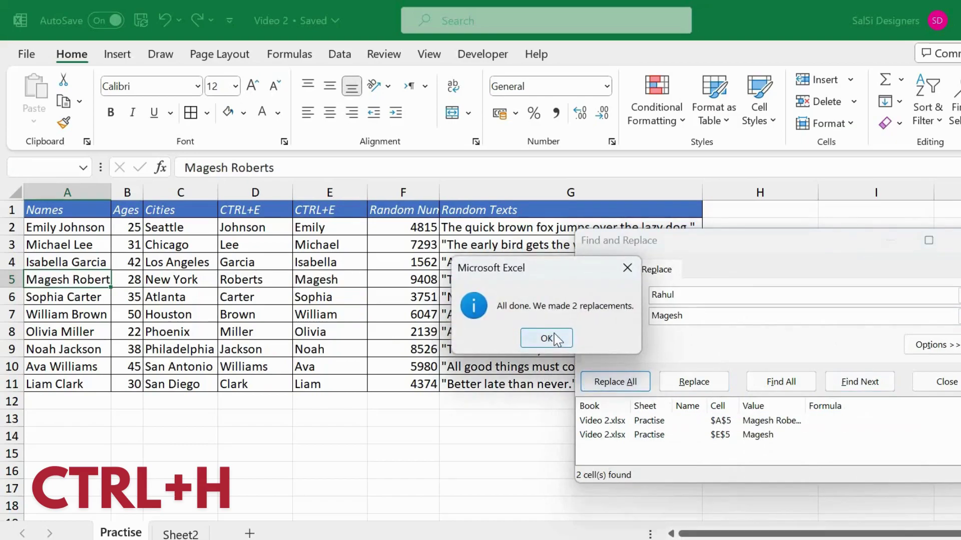
click(554, 337)
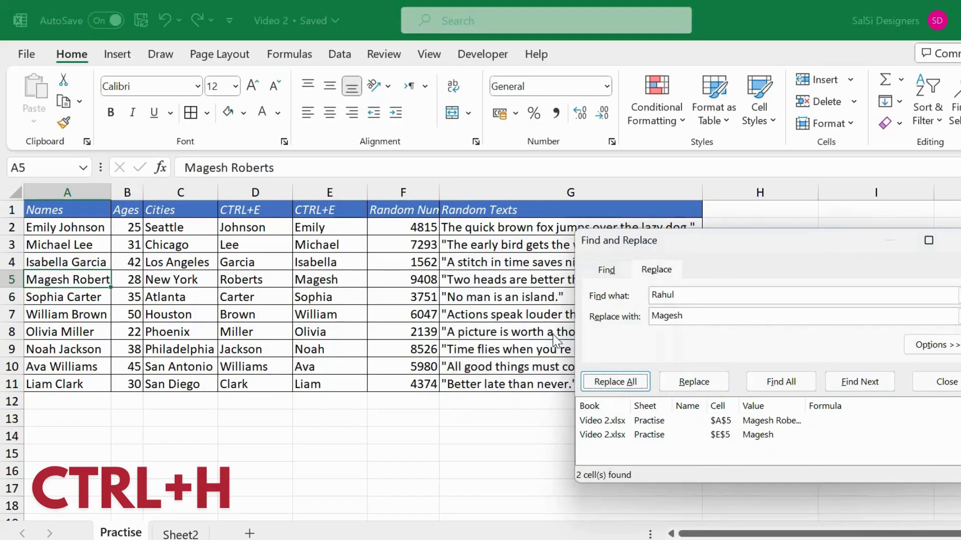
click(953, 240)
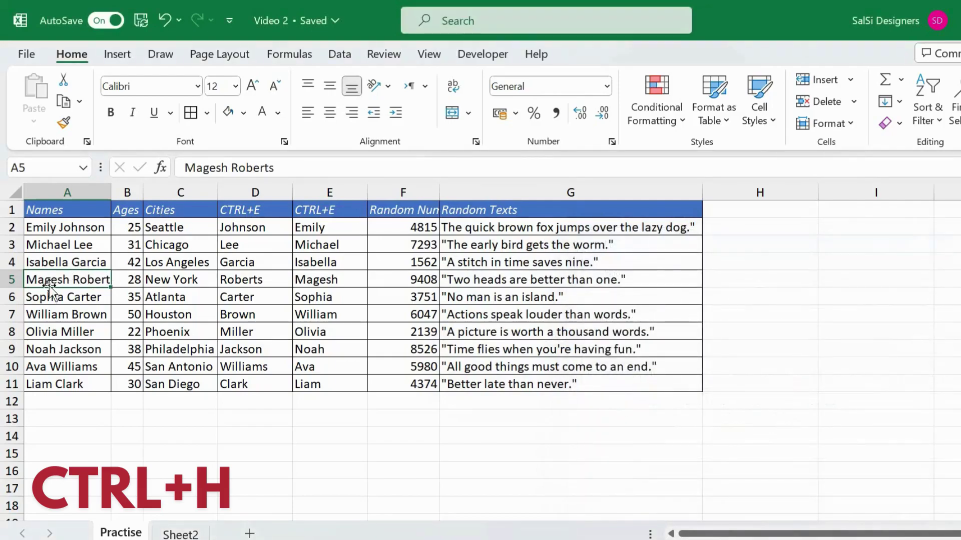
Give cells A5 and E5 a gold fill colour.
click(243, 113)
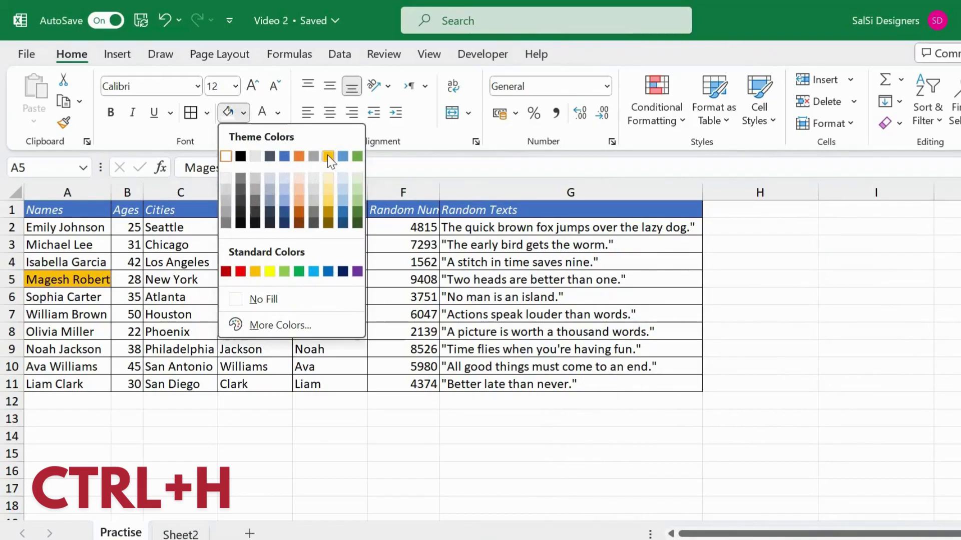
click(329, 157)
click(317, 280)
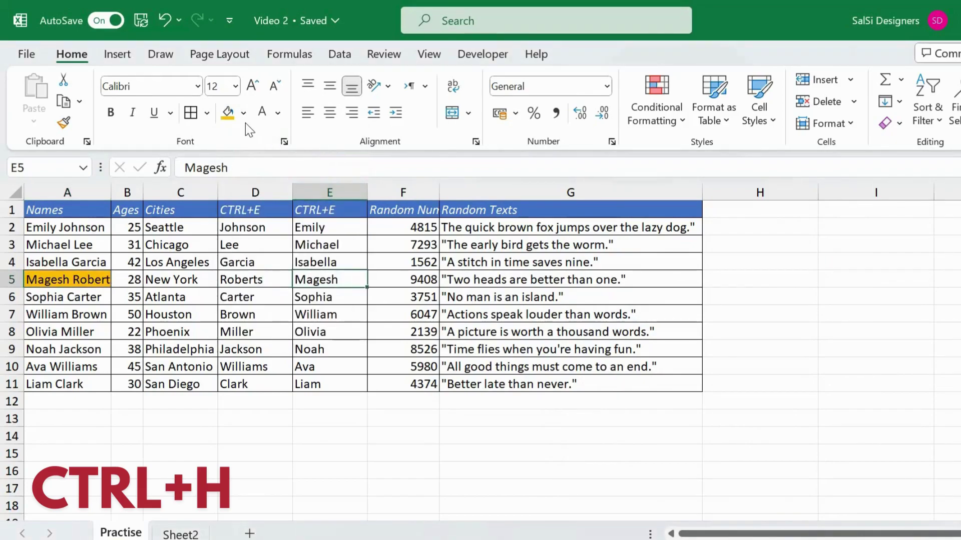
click(227, 113)
click(402, 381)
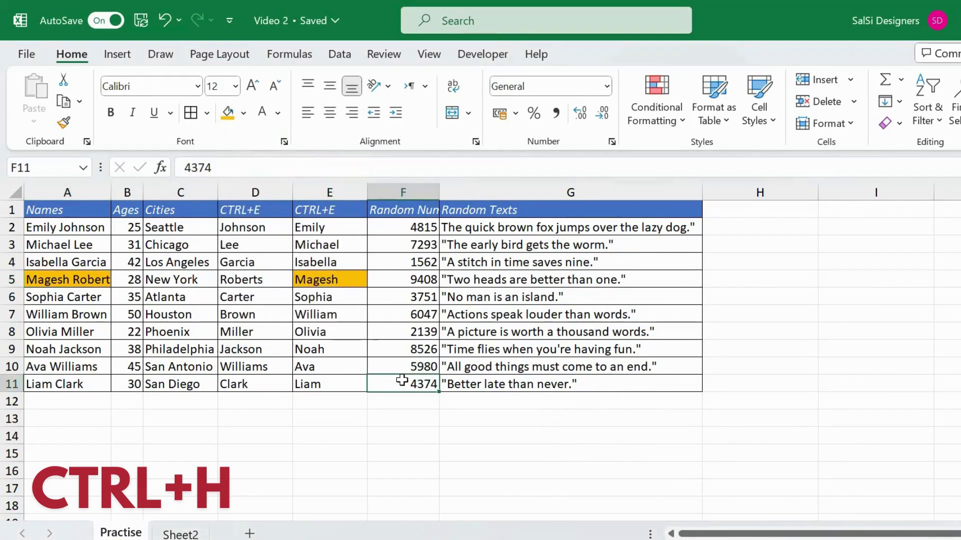
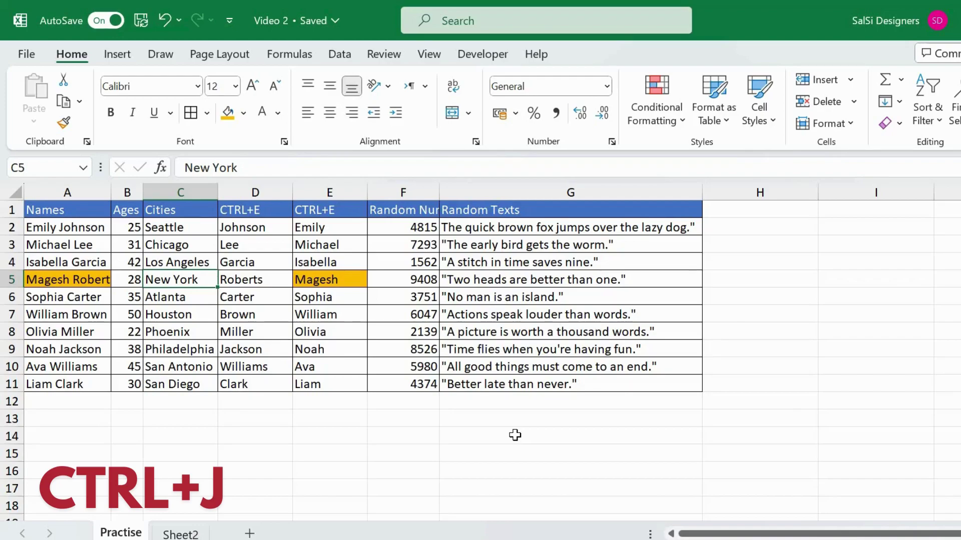
From cell G17, open Replace and empty both the Find what and Replace with fields.
click(574, 487)
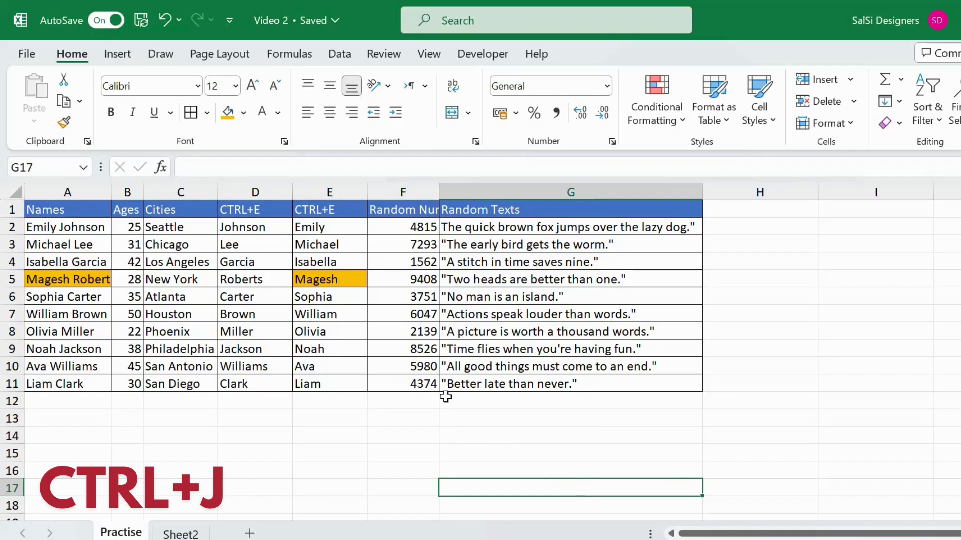
key(ctrl+h)
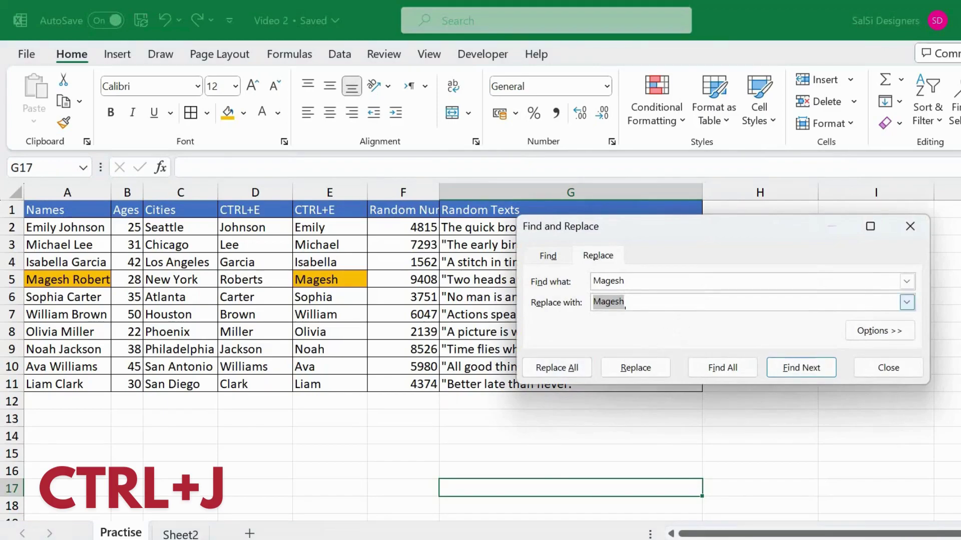
click(624, 302)
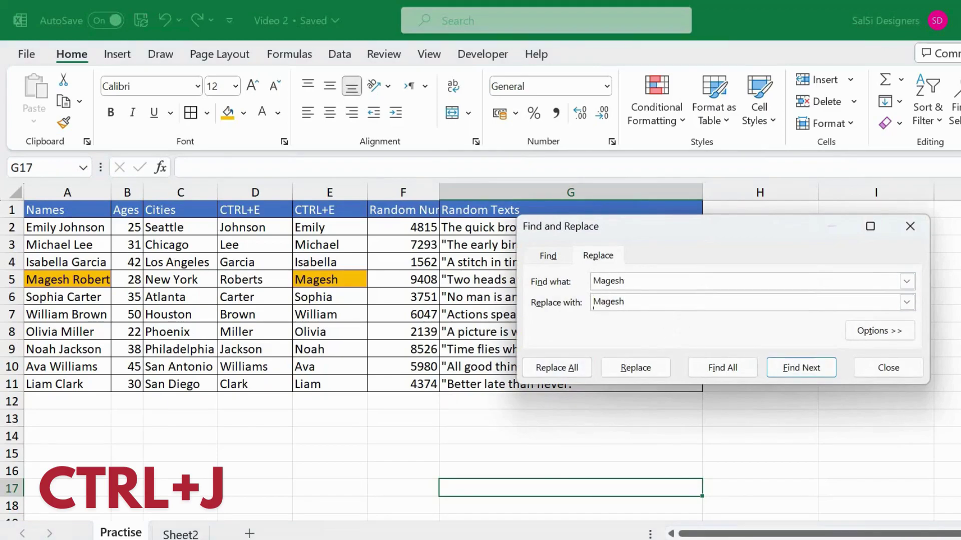
text(Kasthuri)
key(BackSpace)
key(BackSpace)
key(BackSpace)
key(BackSpace)
key(BackSpace)
key(BackSpace)
key(Delete)
key(Delete)
key(Delete)
key(Delete)
key(Delete)
key(Delete)
key(Delete)
key(Delete)
click(624, 280)
key(BackSpace)
key(BackSpace)
key(BackSpace)
key(BackSpace)
key(BackSpace)
key(BackSpace)
key(ctrl+j)
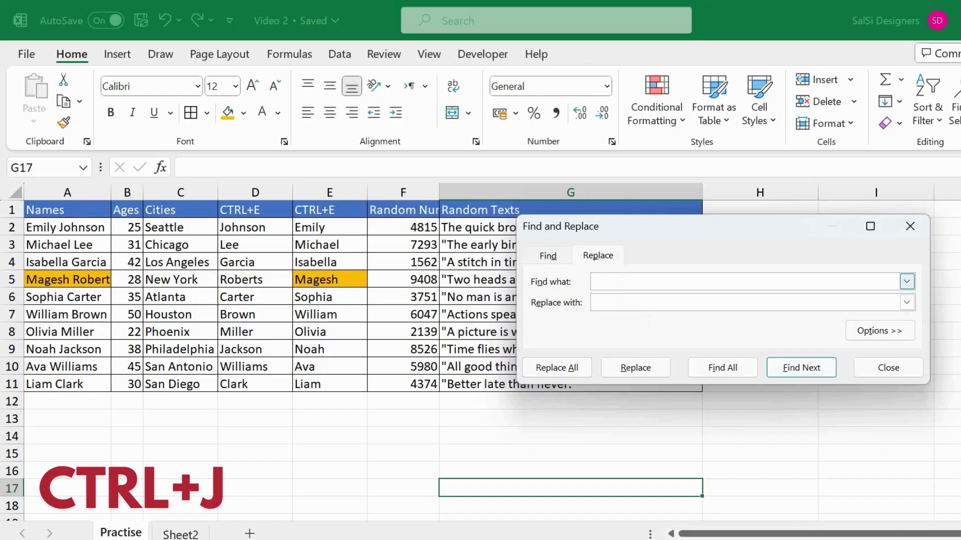
Search for the full name from A6 and list every matching cell with Find All.
click(722, 368)
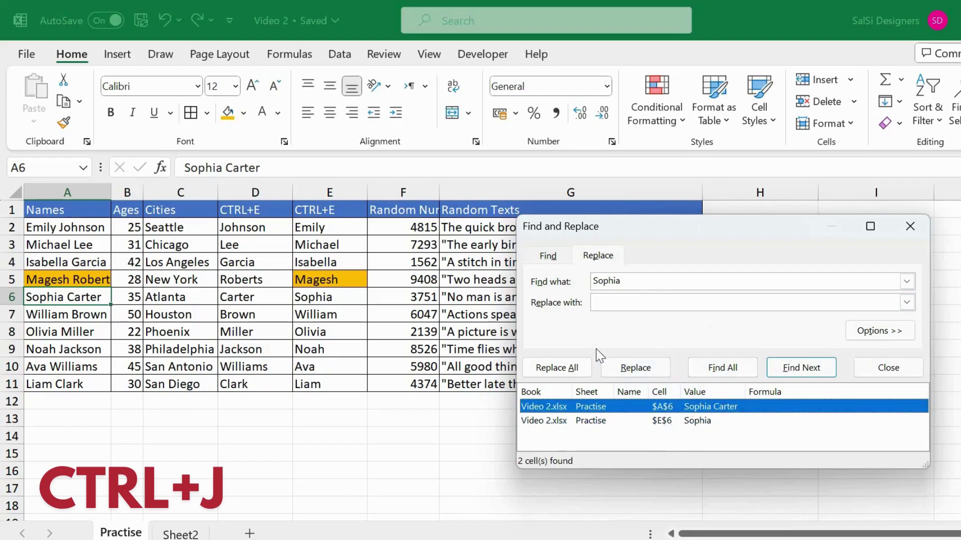
click(620, 281)
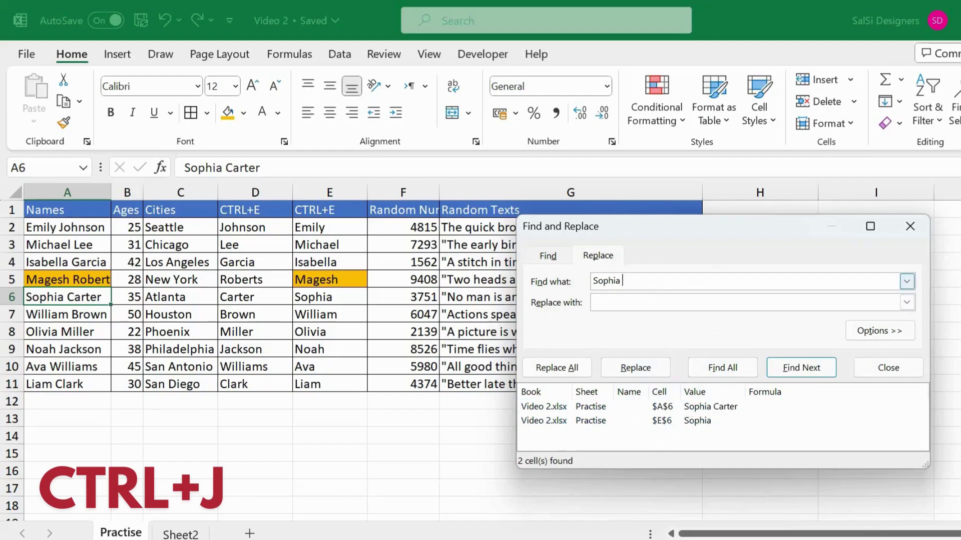
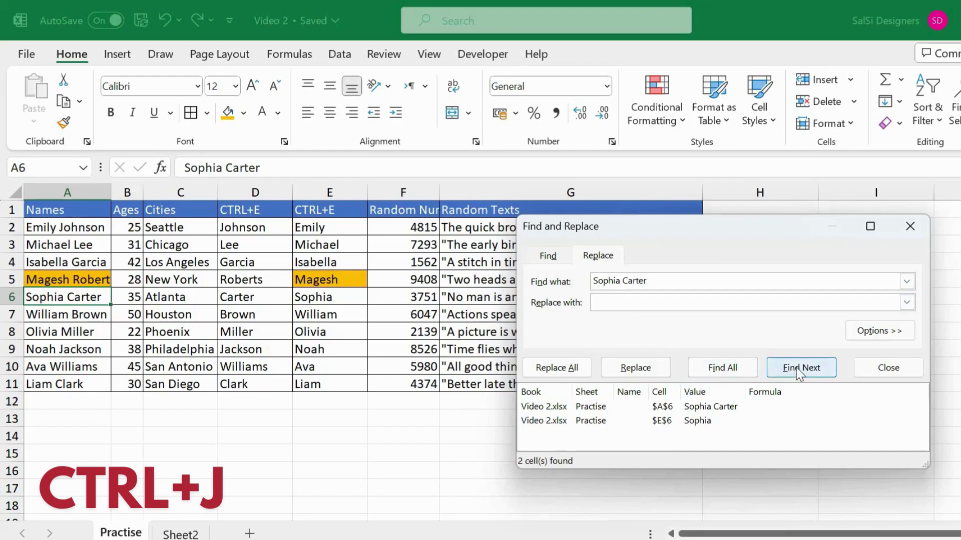
click(734, 368)
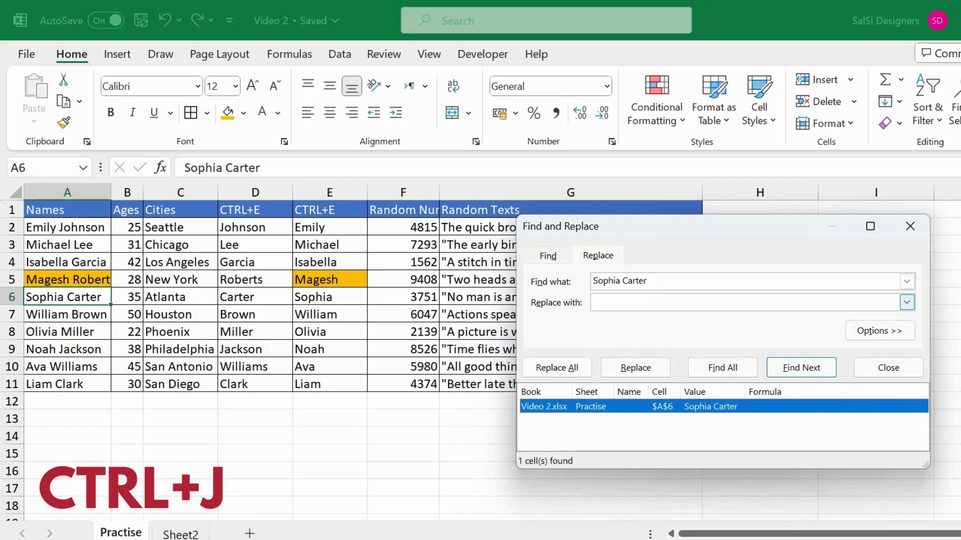
Replace all matches with the new name, then close the dialog.
click(594, 302)
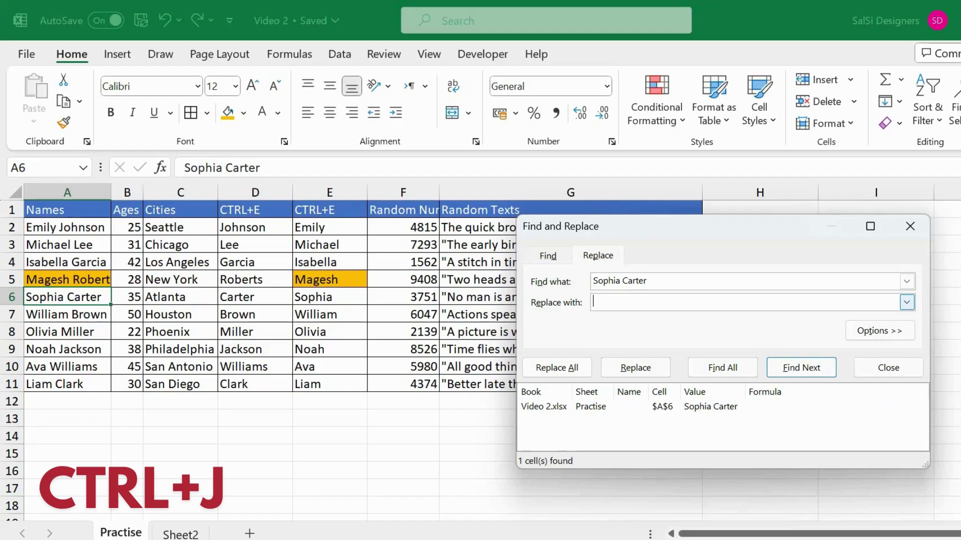
click(565, 364)
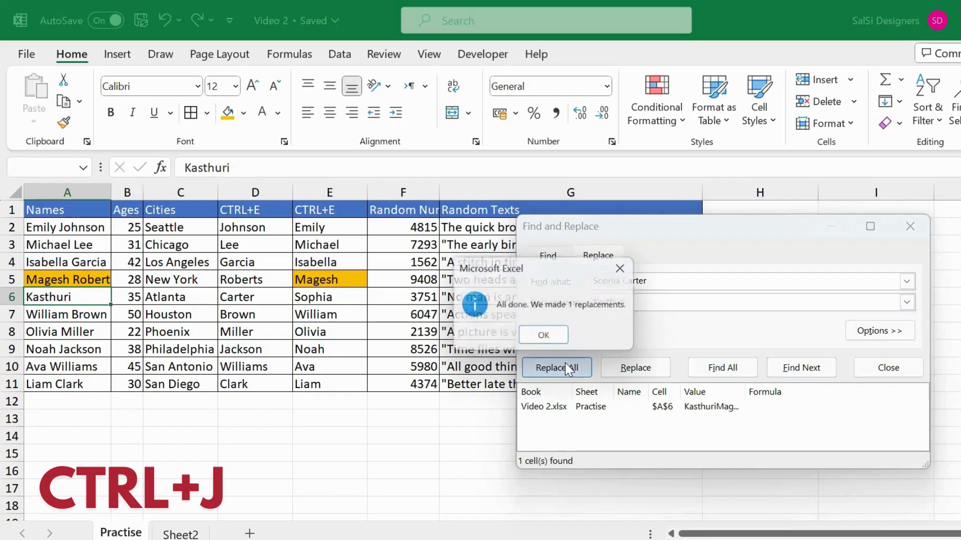
click(551, 338)
click(870, 362)
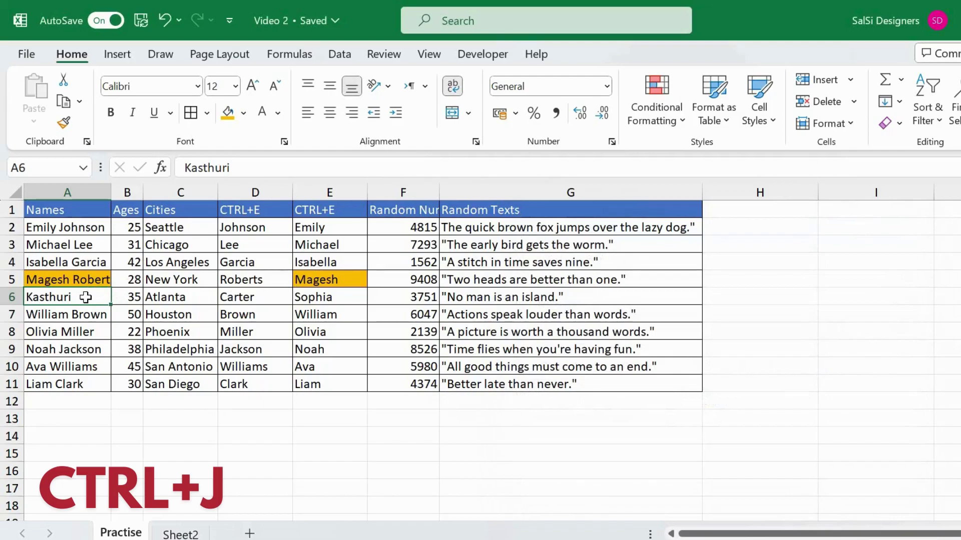
Break the name in A6 onto two lines, with the surname below the first name.
double_click(86, 298)
key(alt+Return)
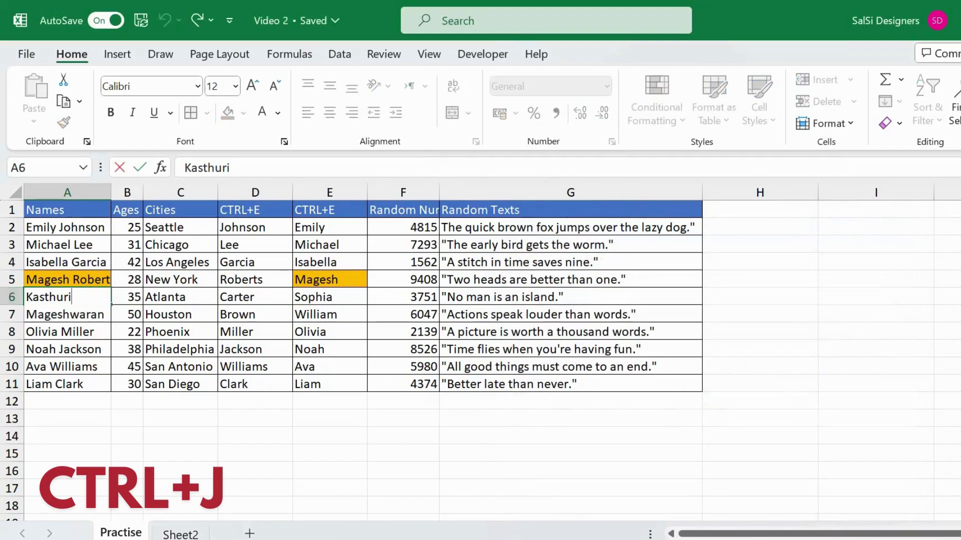
click(82, 332)
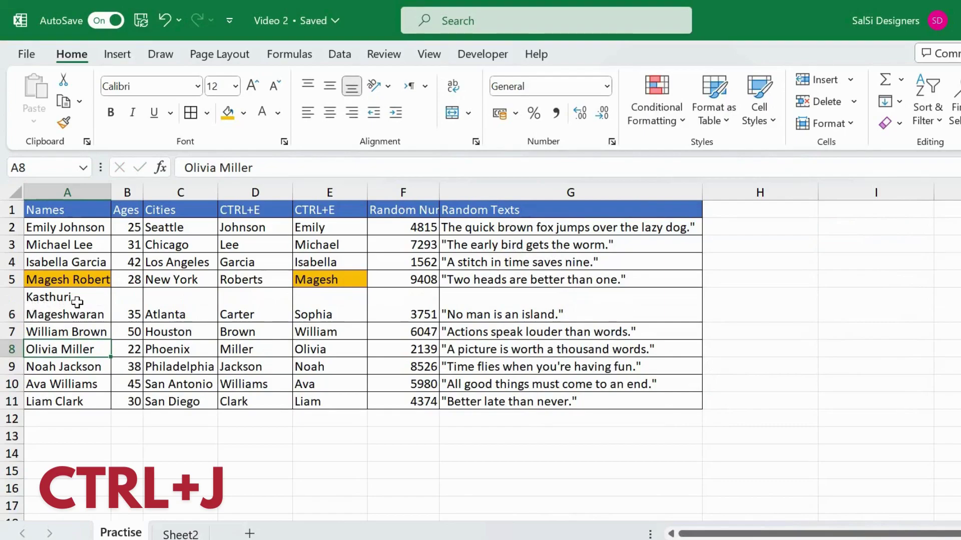
click(78, 302)
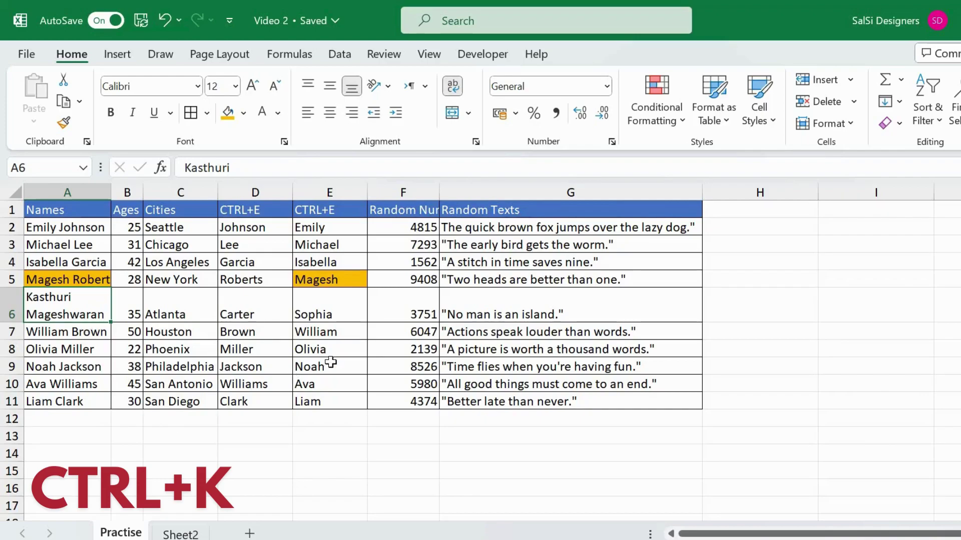
Enter the label 'Hyperlink' in C13 and bring up Insert Hyperlink for D13.
click(594, 225)
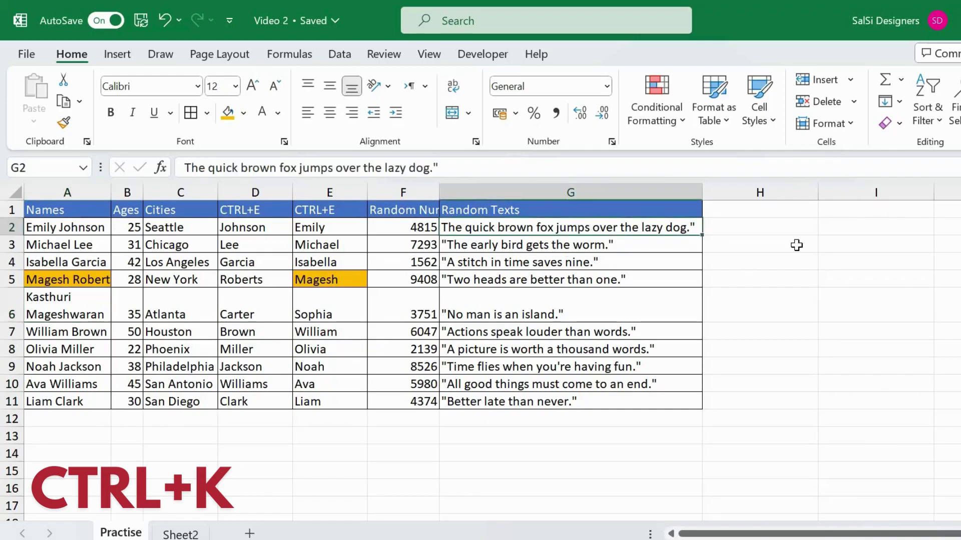
click(82, 421)
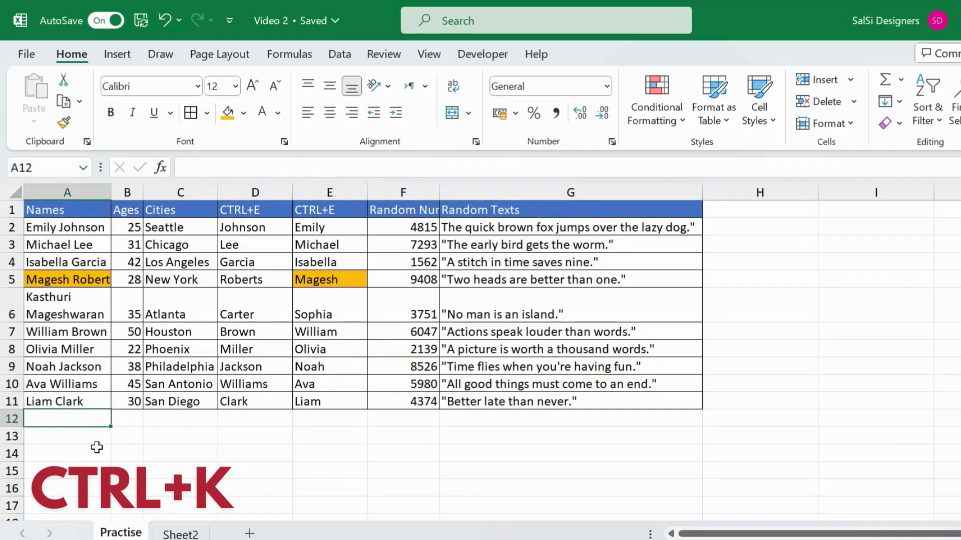
click(177, 441)
text(HY)
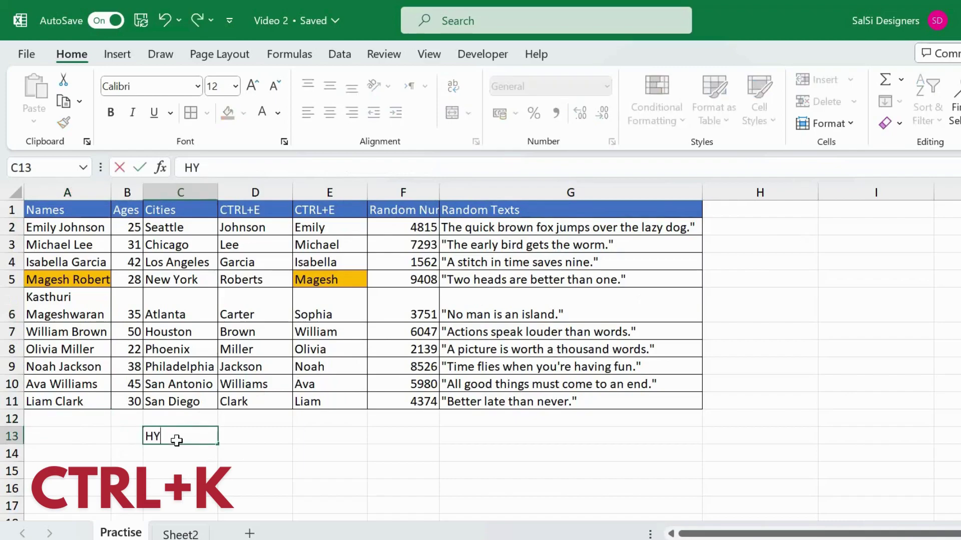
text(perlink)
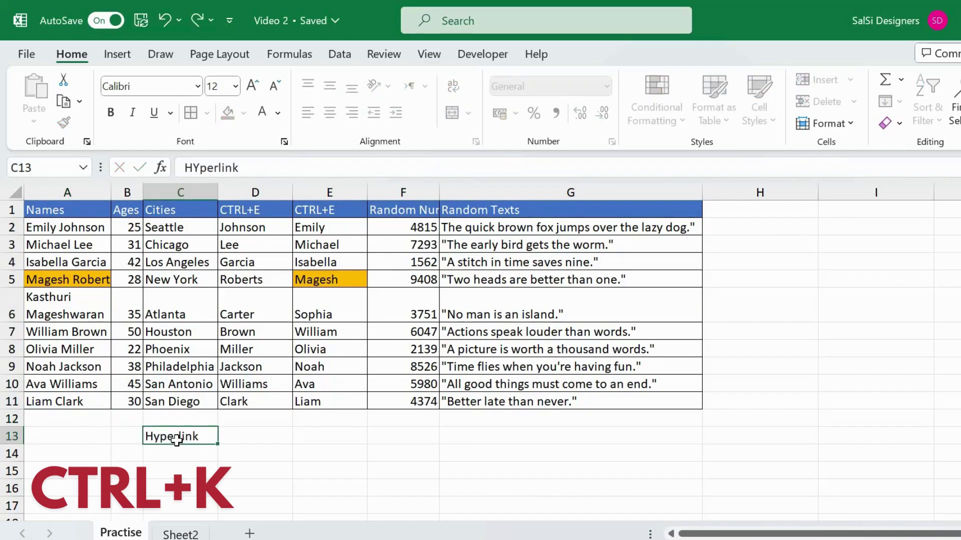
key(Tab)
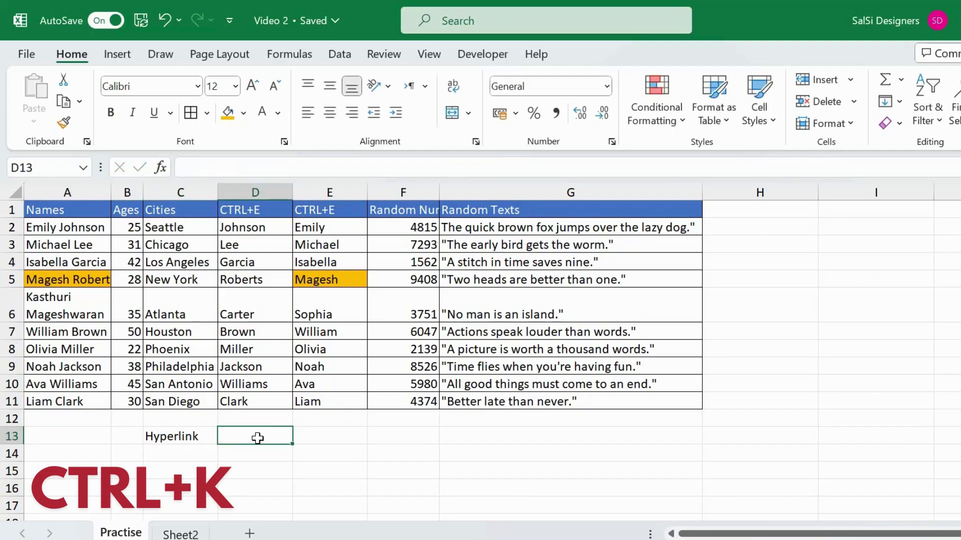
key(ctrl+k)
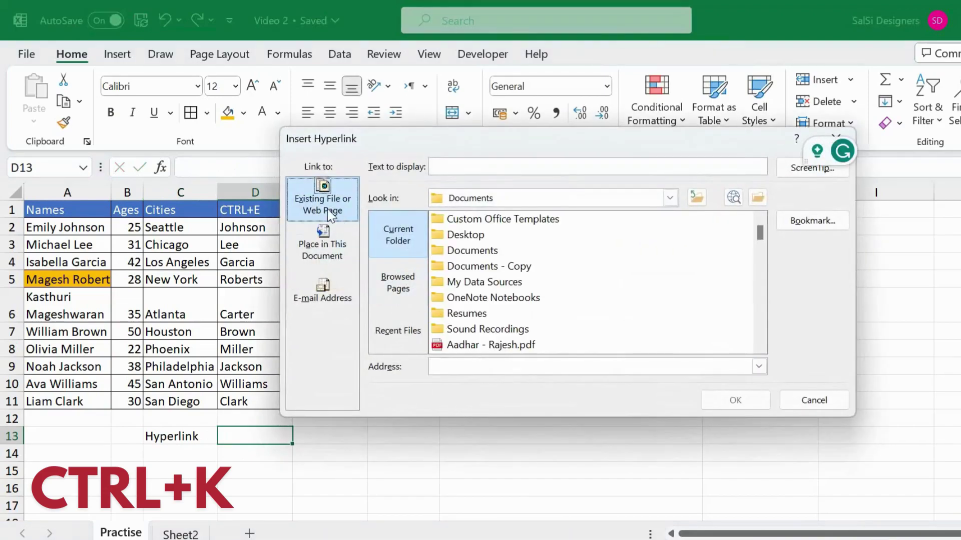
Choose the file NOV - Budget.xlsx as the hyperlink target.
click(468, 234)
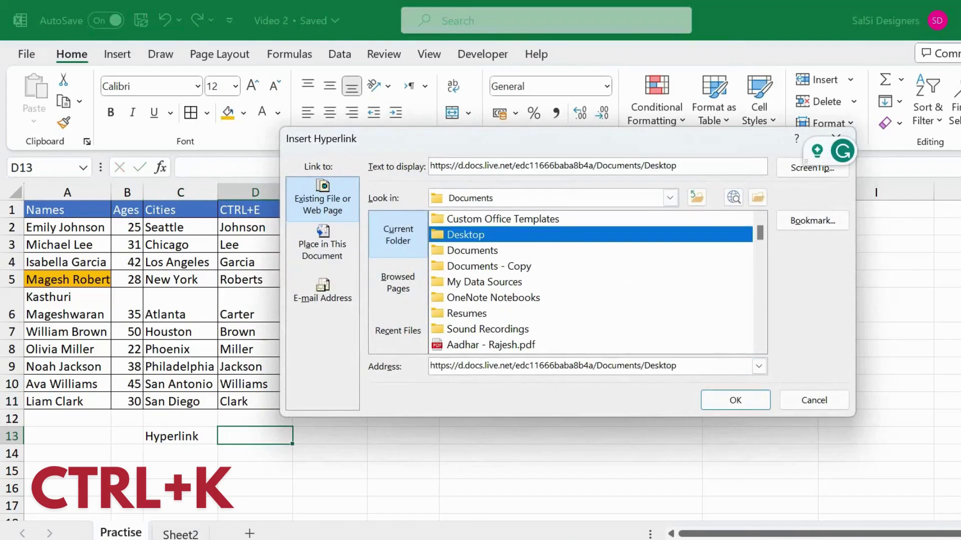
drag(488, 142, 446, 150)
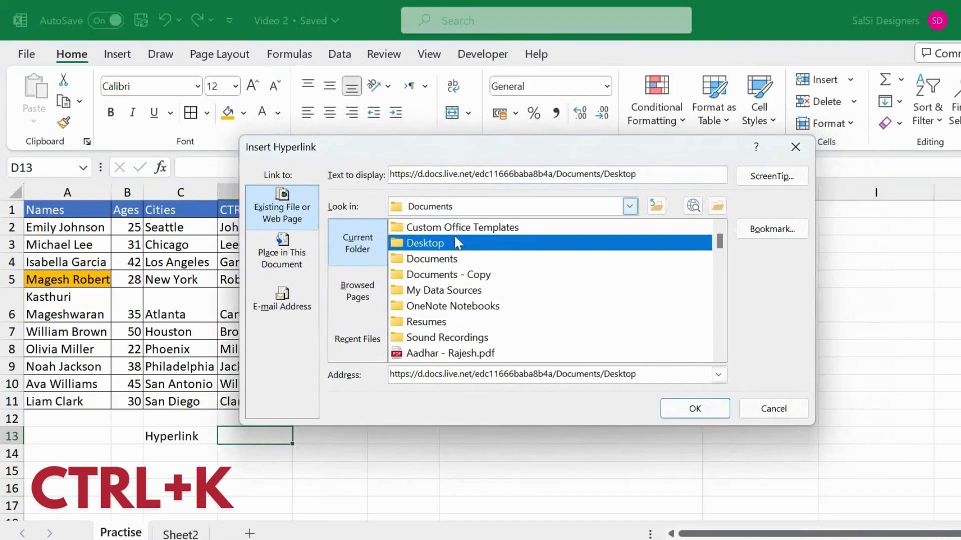
scroll(475, 320, down, 1)
scroll(474, 321, down, 2)
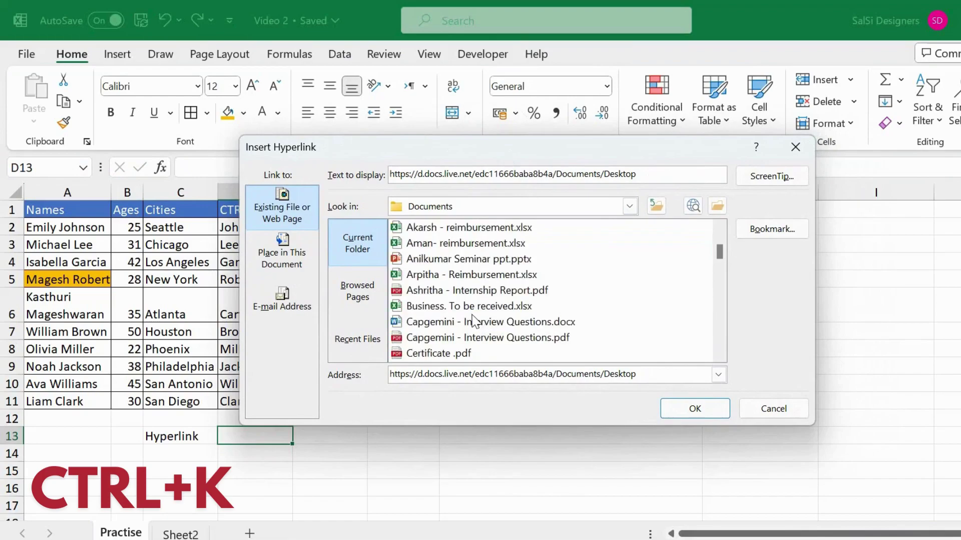
scroll(476, 316, down, 3)
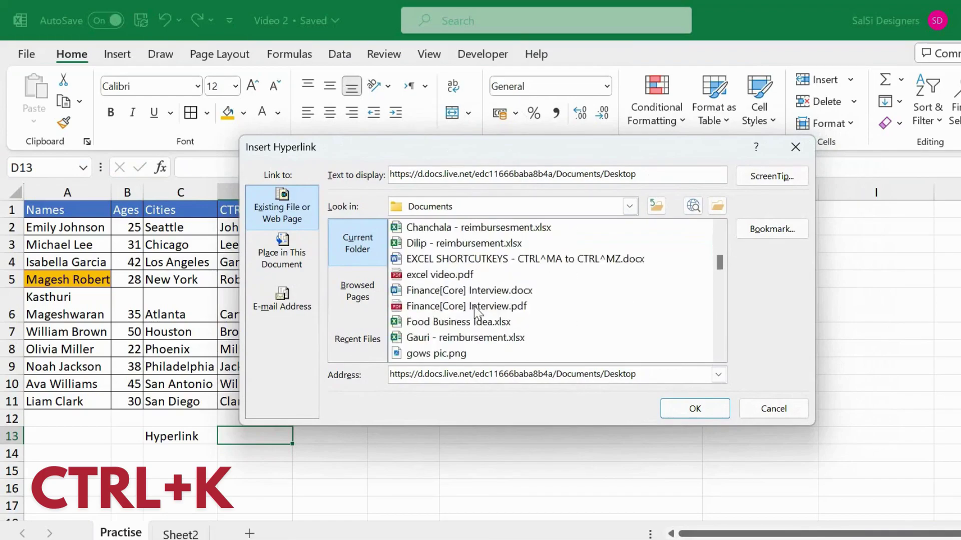
scroll(474, 311, up, 6)
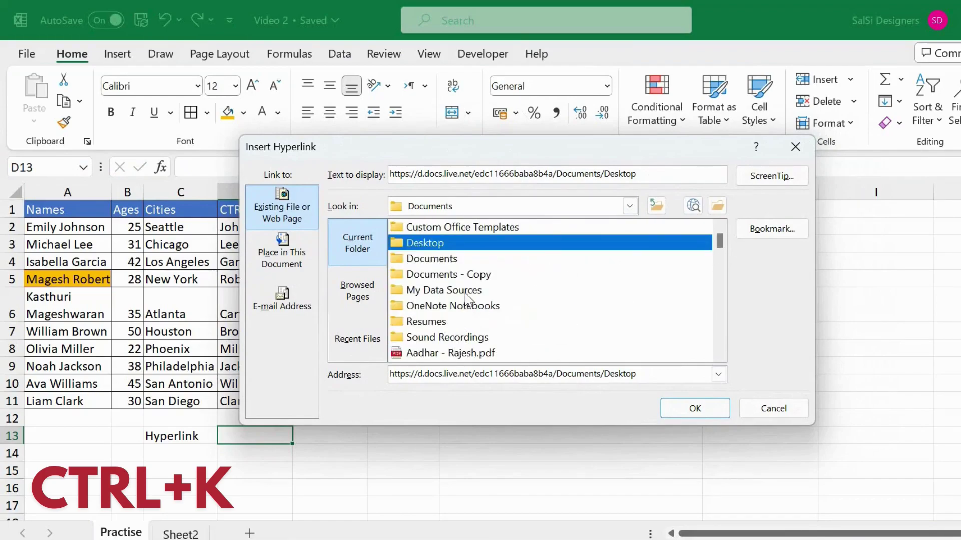
scroll(456, 318, down, 2)
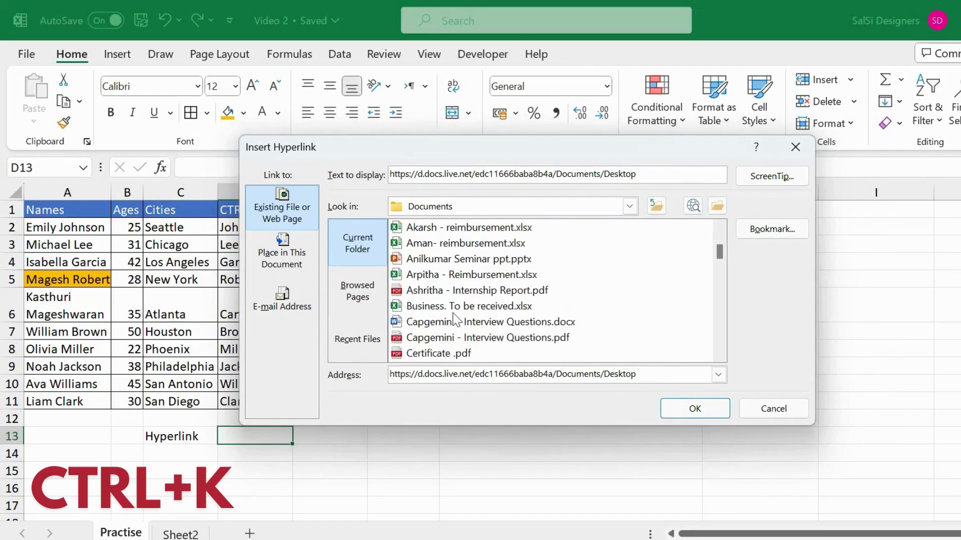
scroll(474, 241, down, 3)
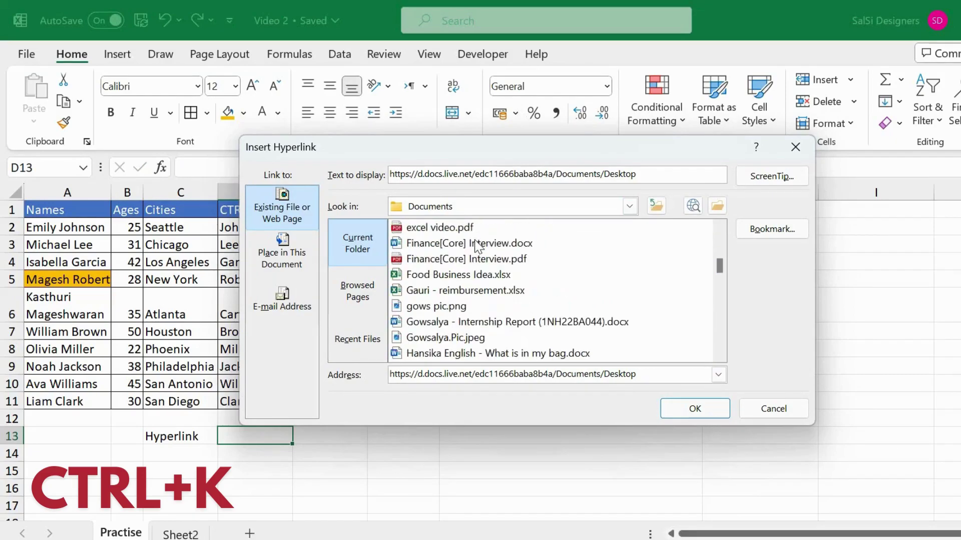
scroll(467, 300, down, 4)
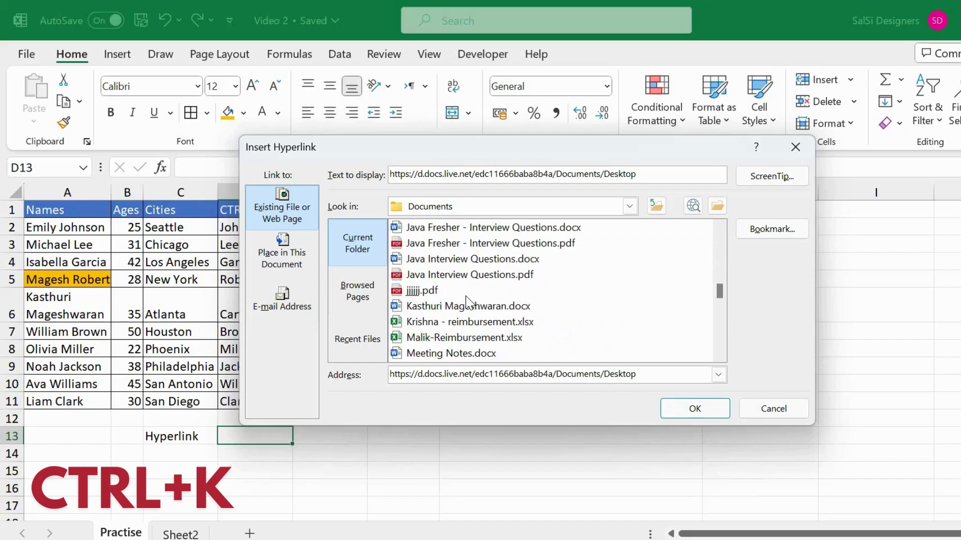
scroll(468, 302, down, 1)
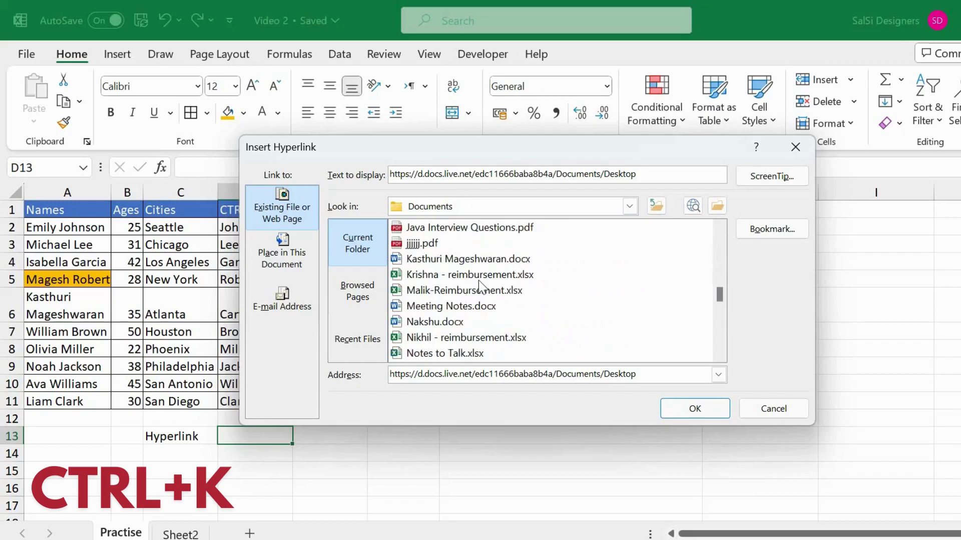
scroll(469, 302, down, 1)
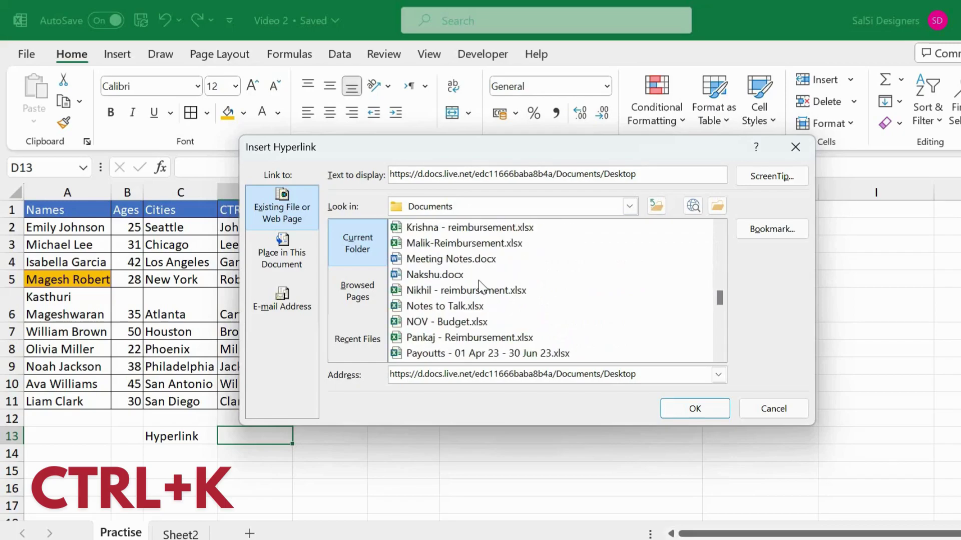
click(454, 324)
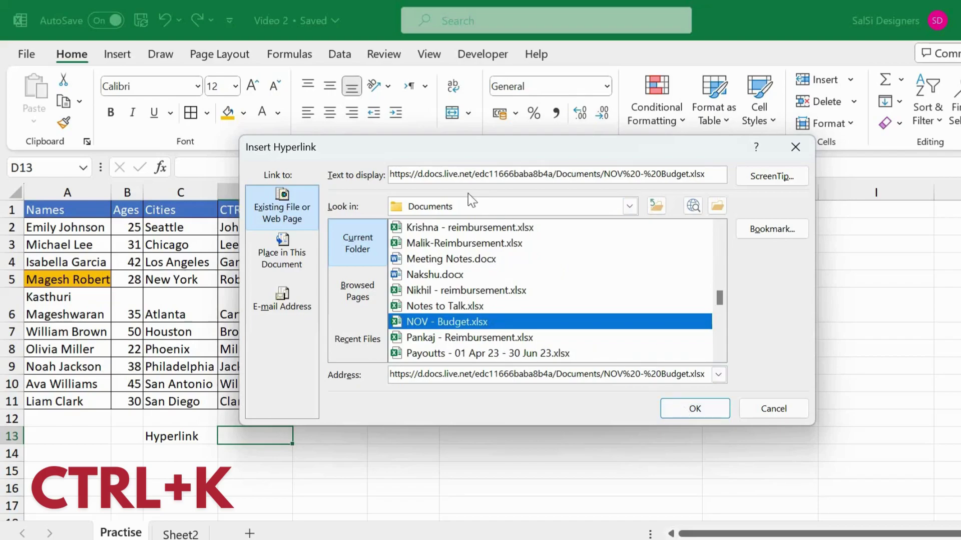
Set the link's display text to 'NOV BUDGET' and insert the hyperlink.
double_click(434, 174)
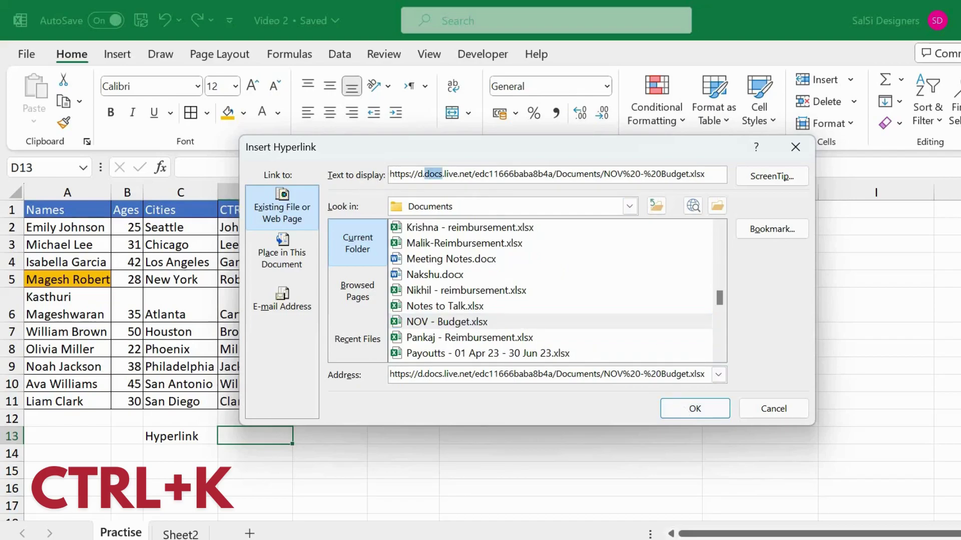
key(ctrl+a)
key(BackSpace)
text(NO)
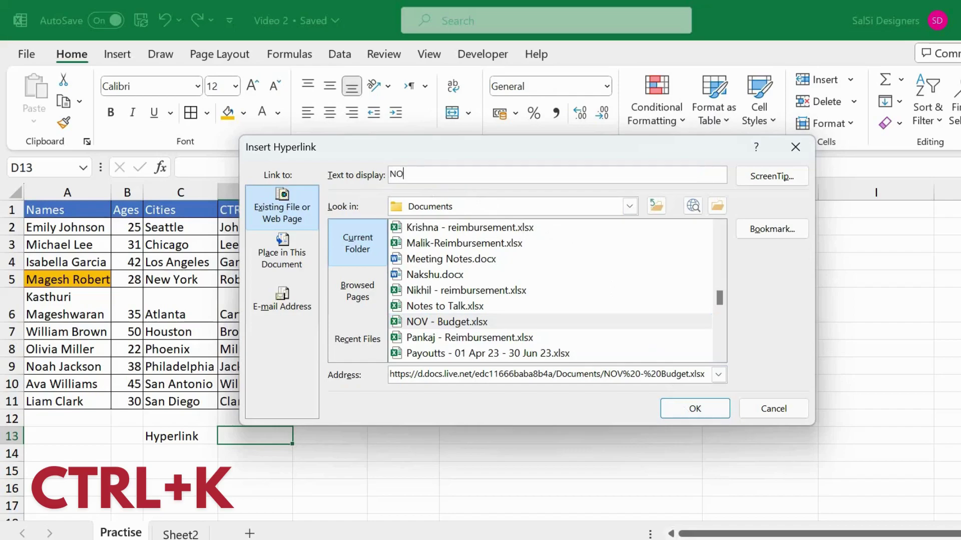
text(V BUDGET)
click(503, 325)
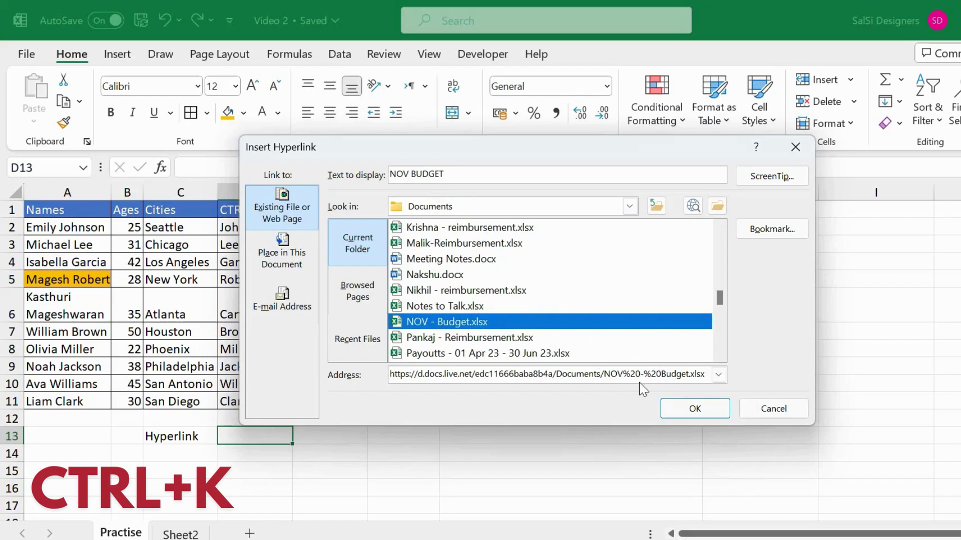
click(676, 411)
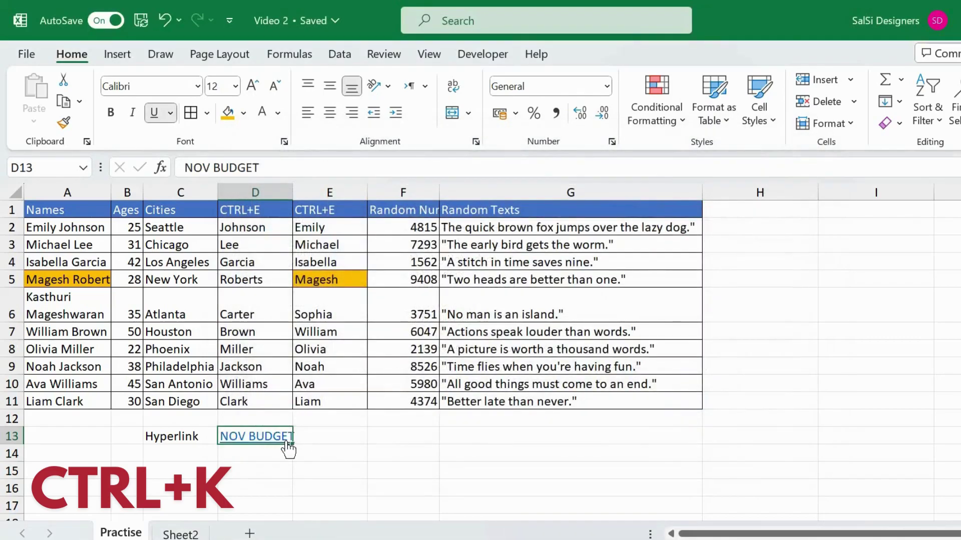
Follow the NOV BUDGET link in D13 to open the budget file, then return to the sheet.
click(349, 449)
click(248, 458)
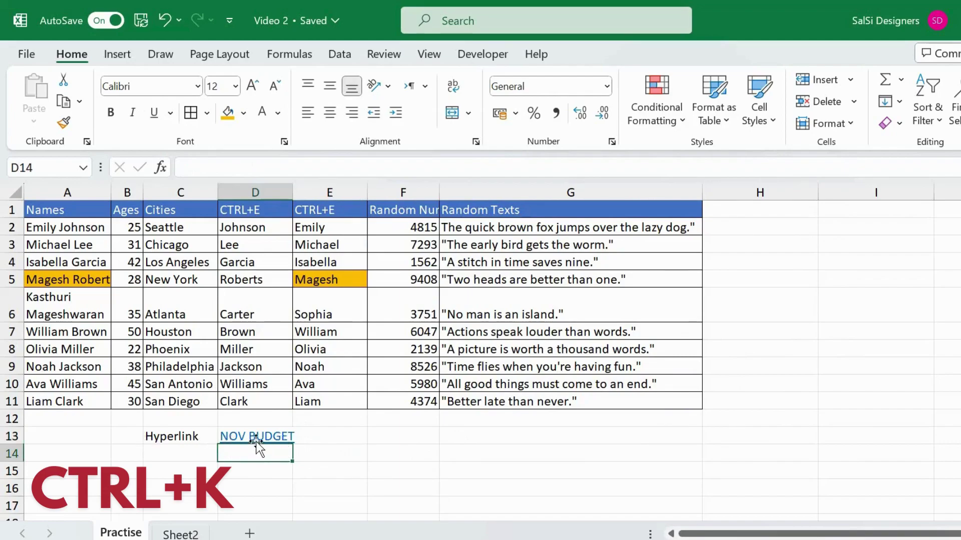
click(257, 438)
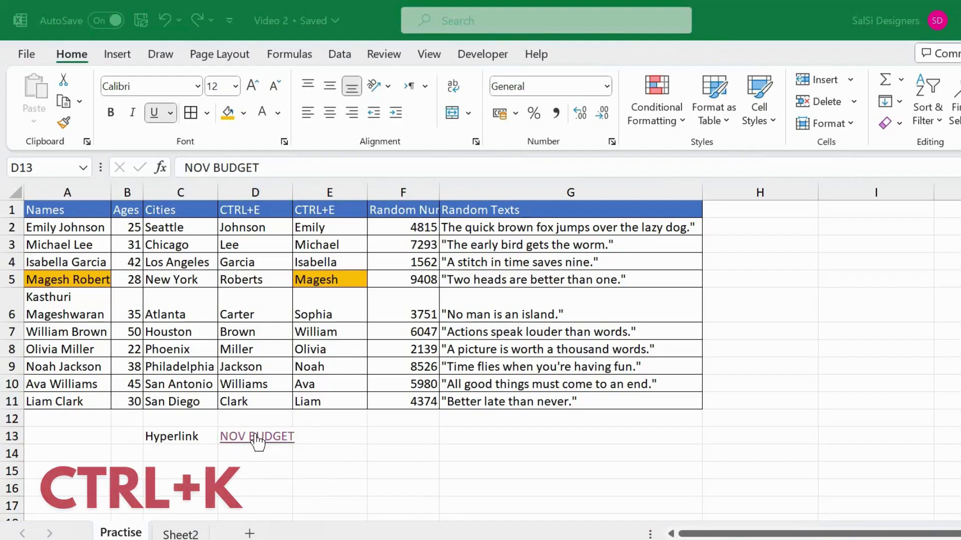
click(309, 447)
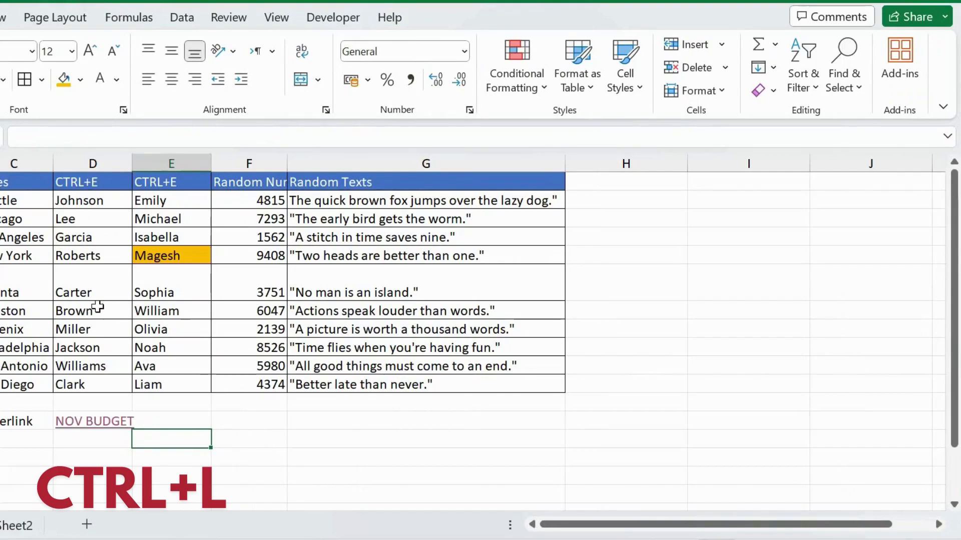
Convert the data range into a table with headers, then undo the conversion.
click(35, 250)
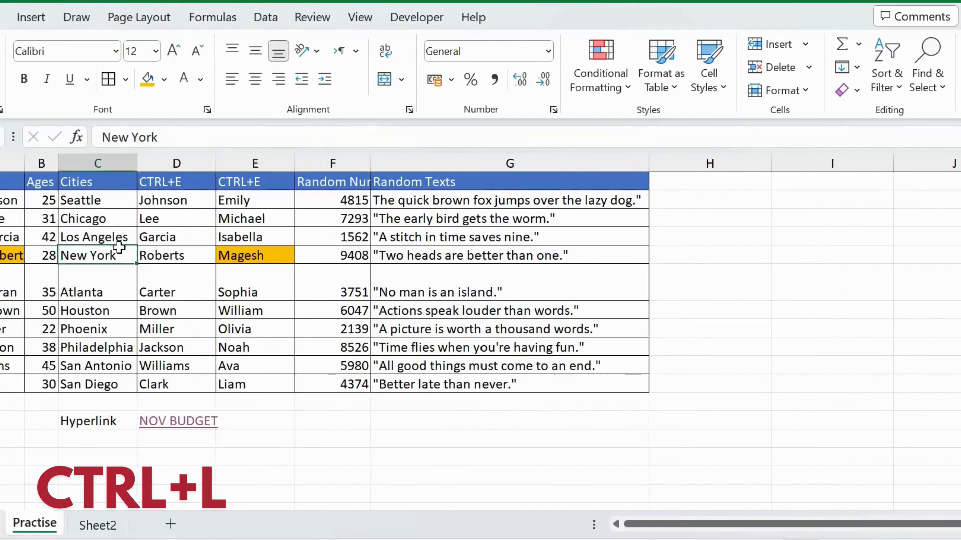
key(ctrl+l)
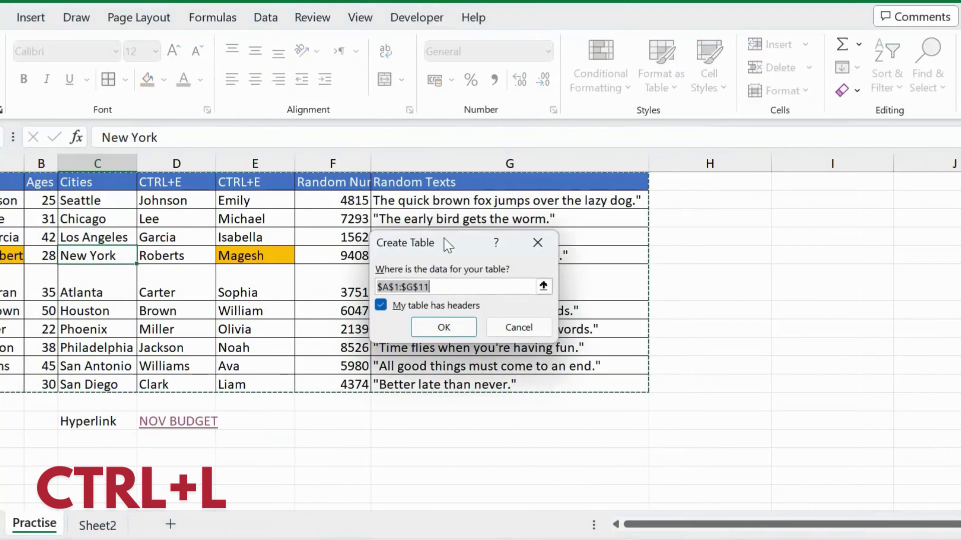
drag(447, 245, 288, 222)
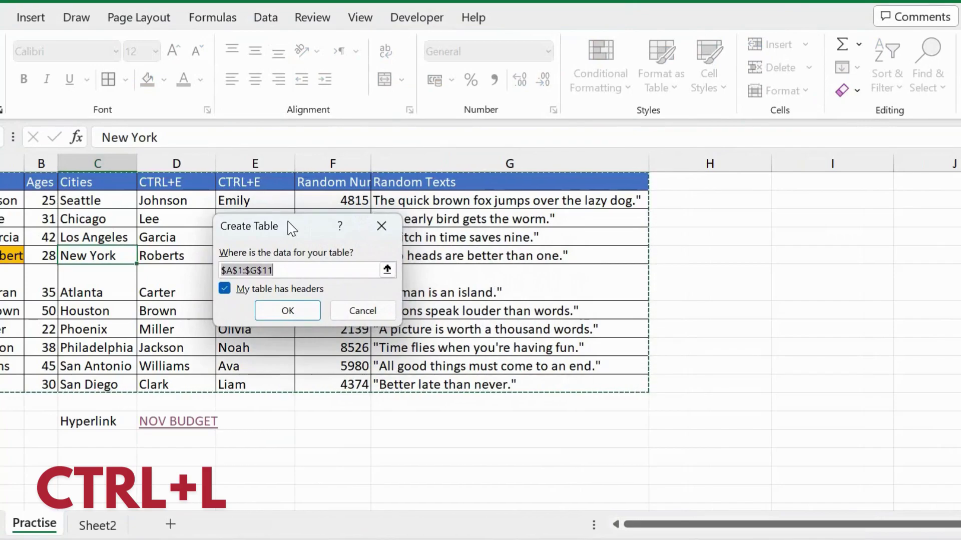
click(284, 316)
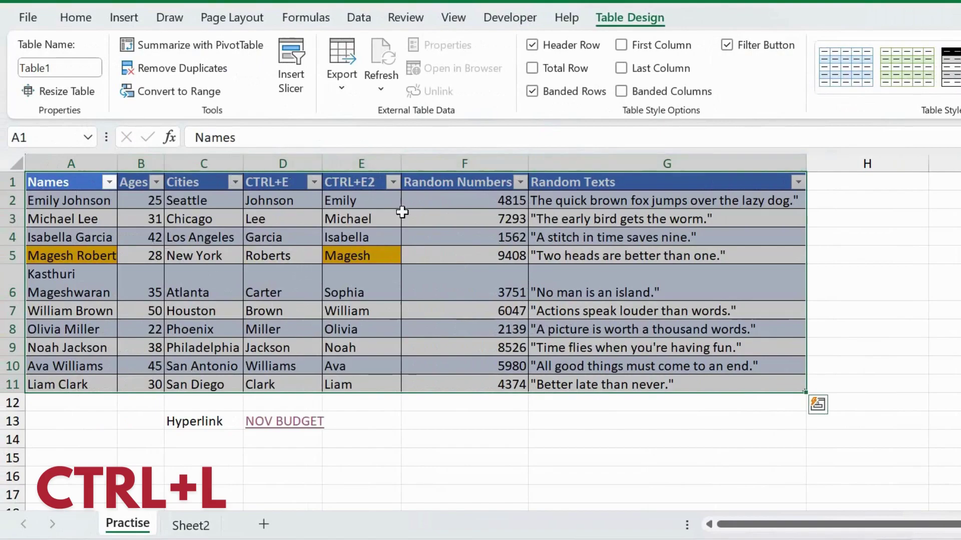
click(345, 362)
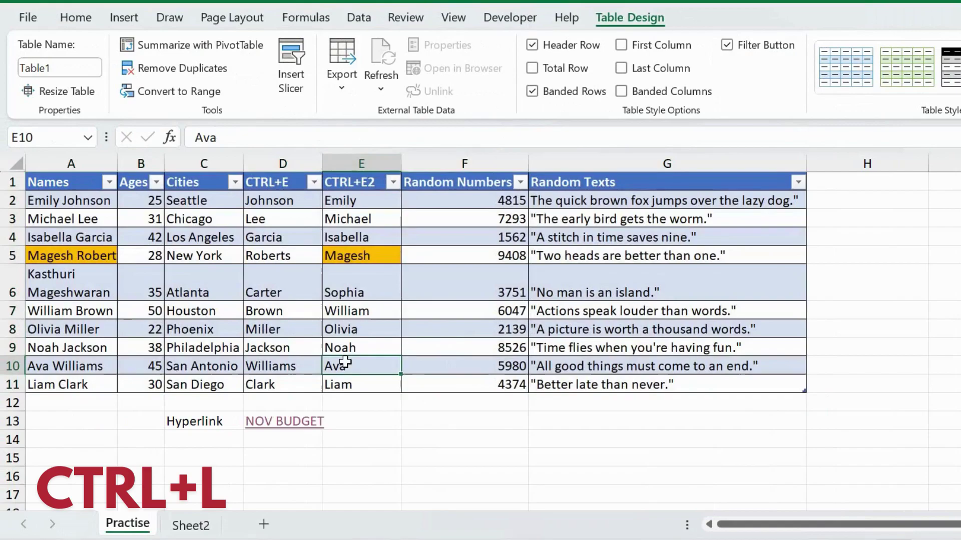
click(133, 276)
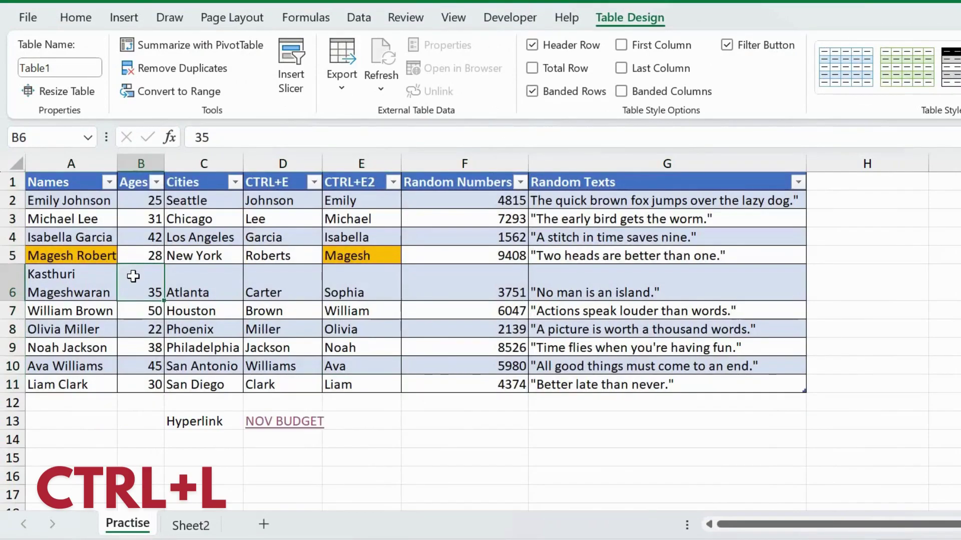
key(ctrl+z)
Convert A1:G11 into a table with headers again.
click(261, 279)
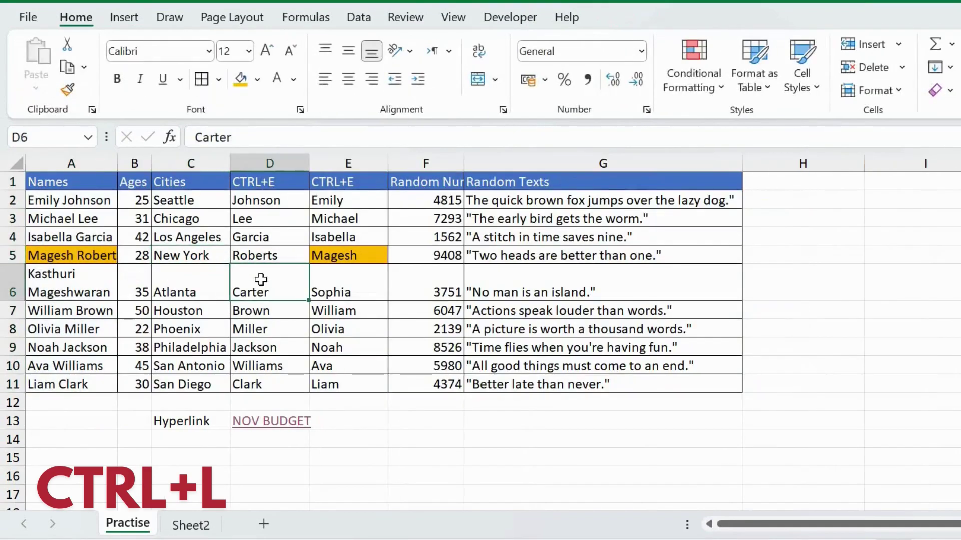
key(ctrl+l)
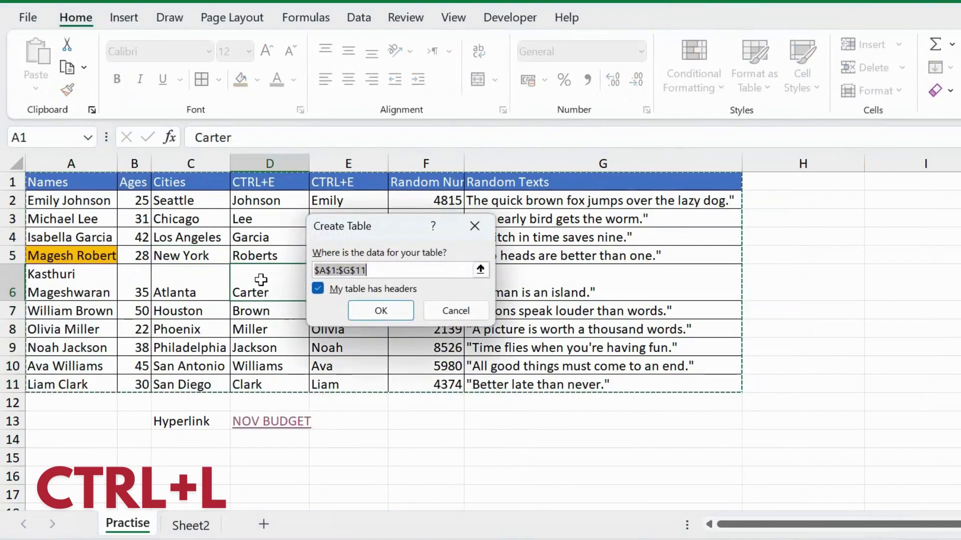
drag(376, 226, 408, 223)
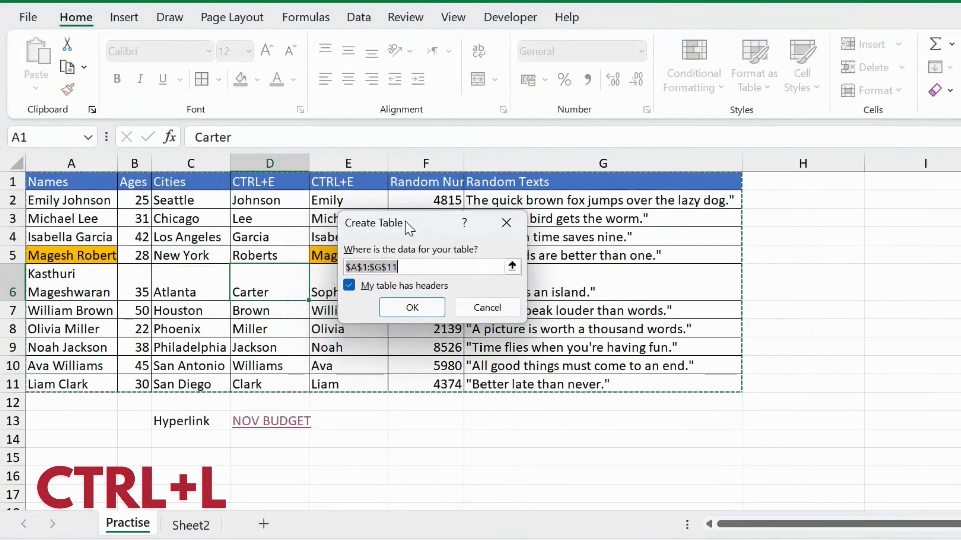
click(423, 307)
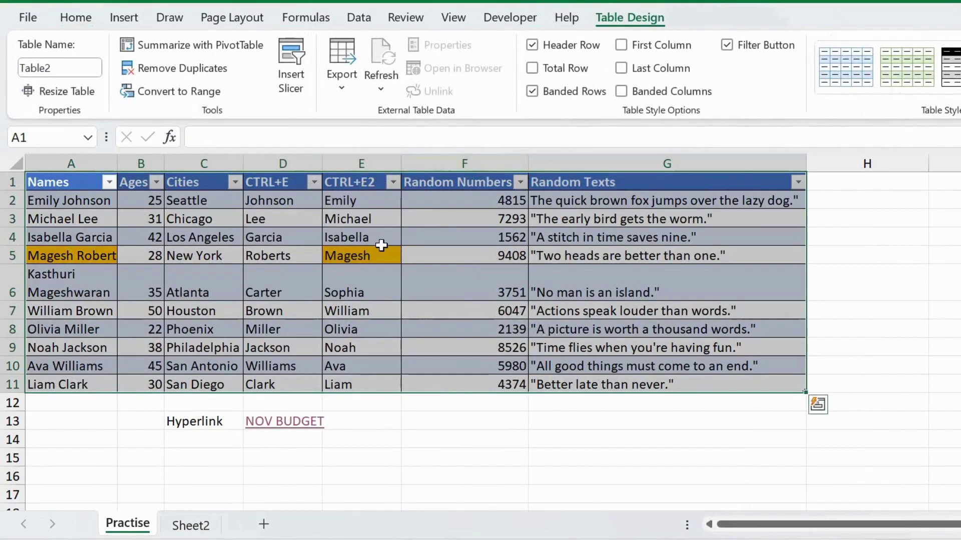
click(446, 293)
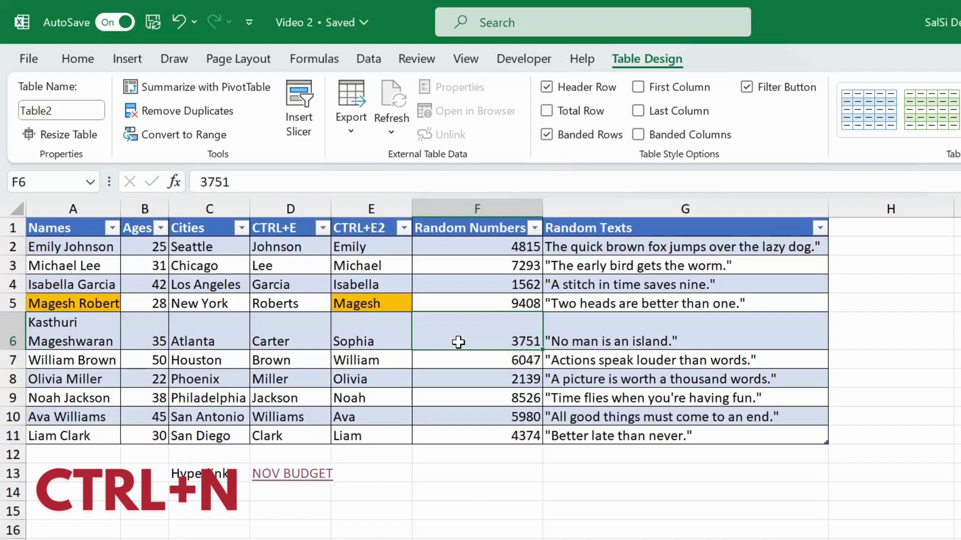
Create a new blank workbook, return to Video 2, then show the recent workbooks list.
key(ctrl+n)
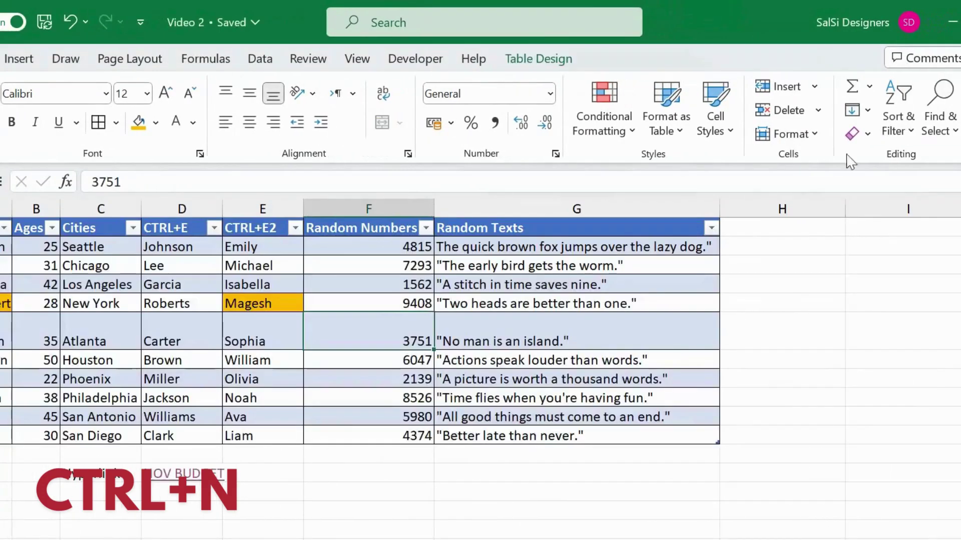
click(340, 479)
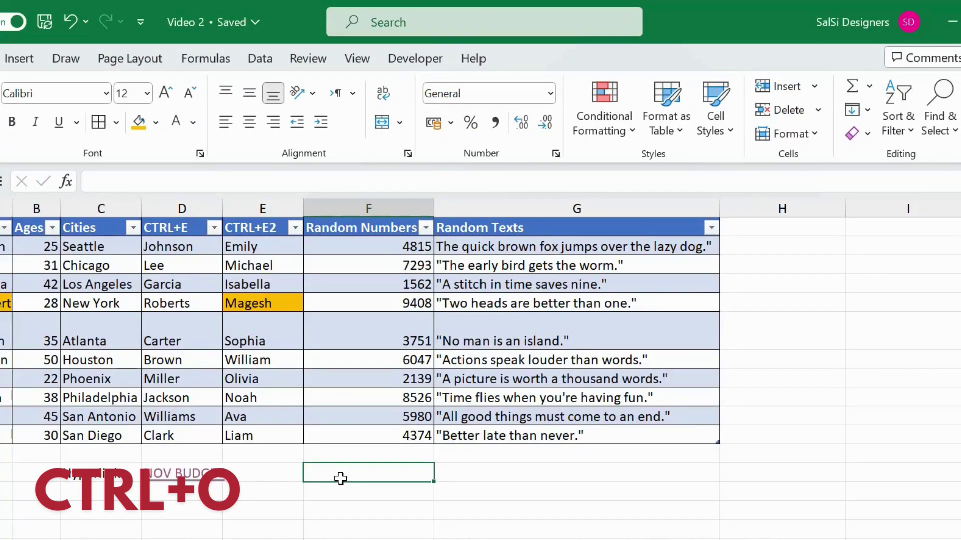
key(ctrl+o)
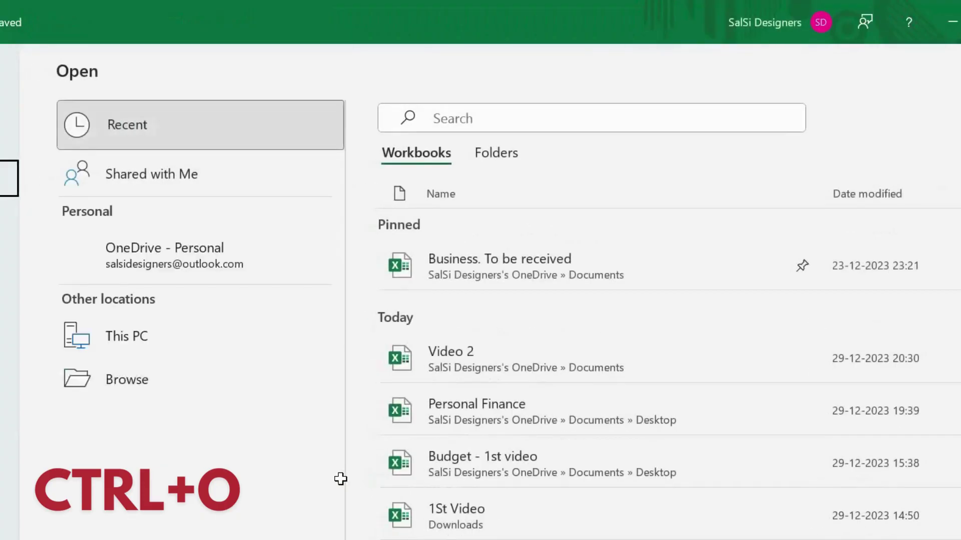
Browse the Recent workbooks list, then return to the Video 2 table at cell E6.
scroll(639, 401, down, 10)
scroll(643, 403, down, 15)
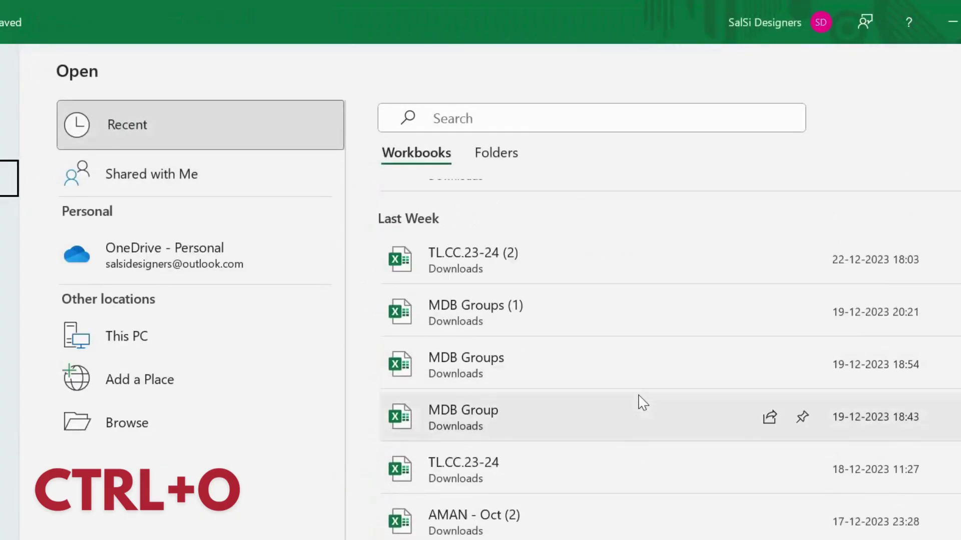
scroll(642, 403, up, 20)
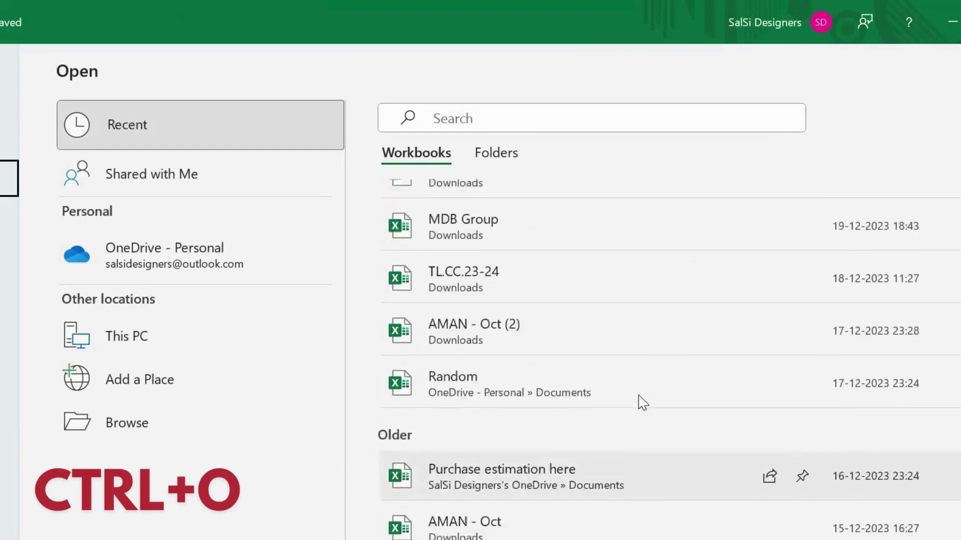
scroll(607, 247, down, 15)
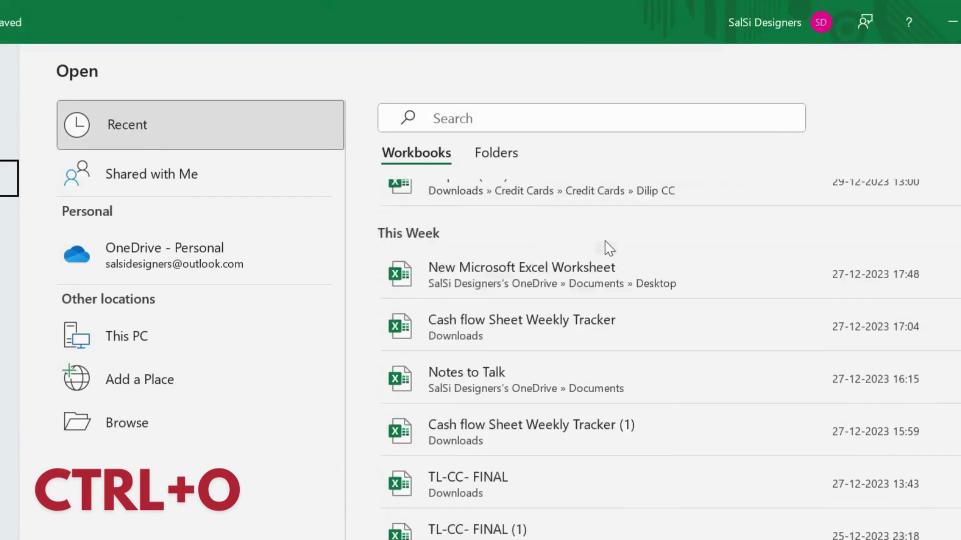
scroll(609, 247, down, 3)
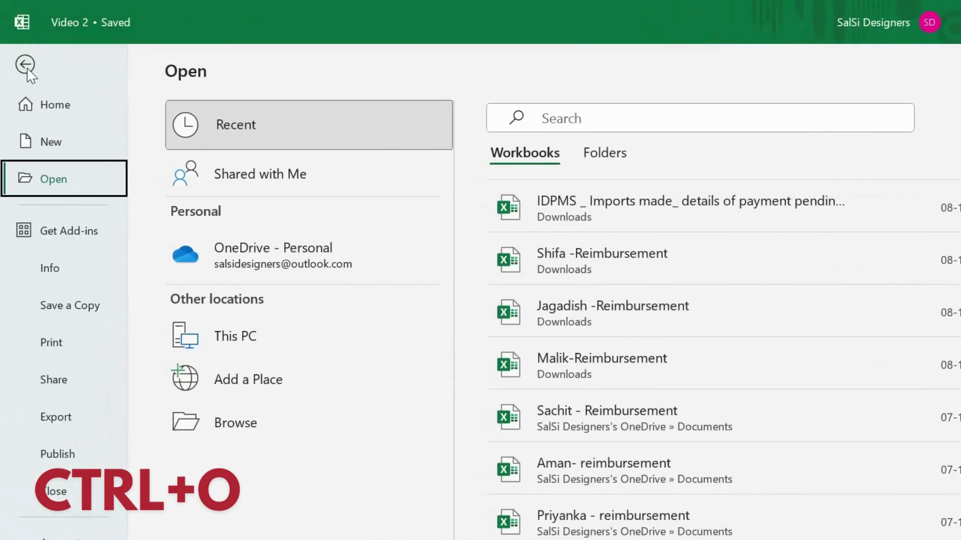
key(Escape)
click(392, 344)
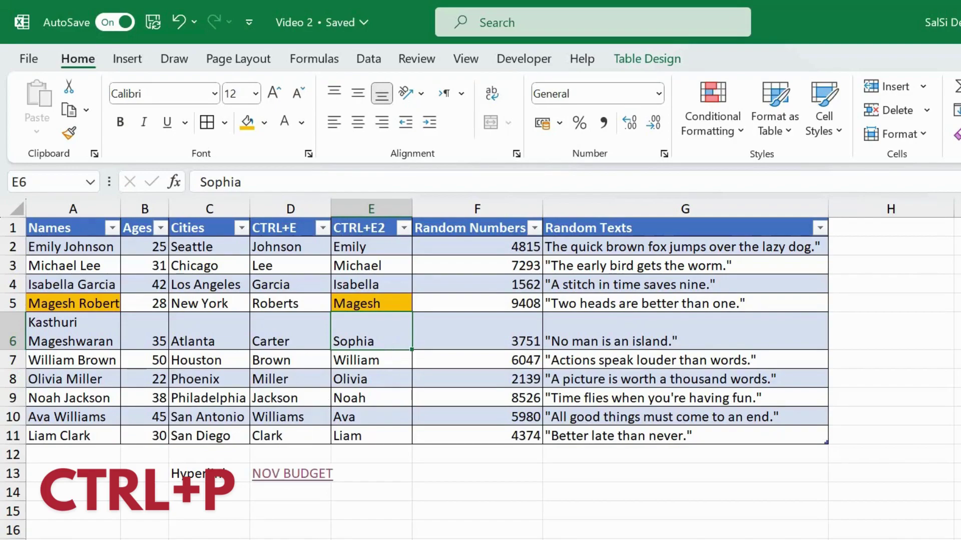
Check the table's print preview for Microsoft Print to PDF, then return to the worksheet.
key(ctrl+p)
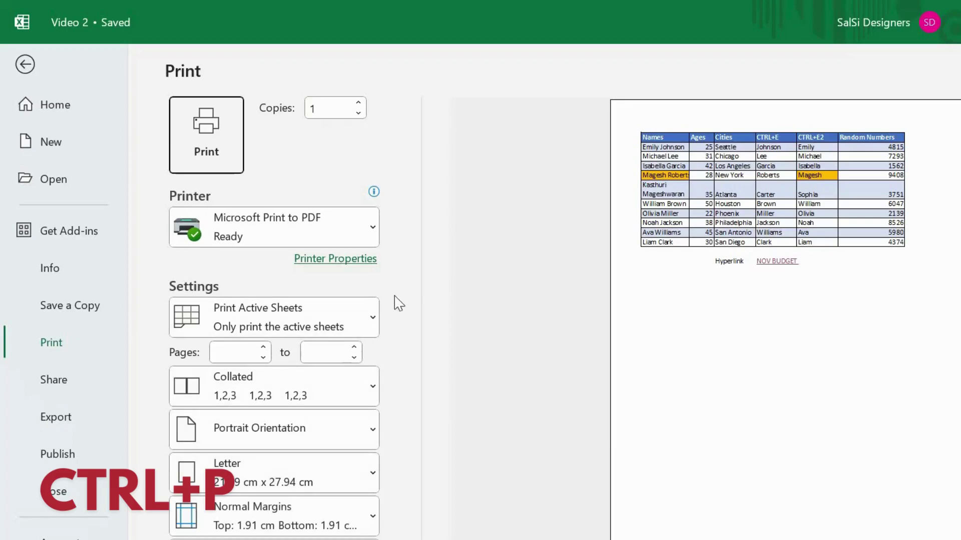
key(Escape)
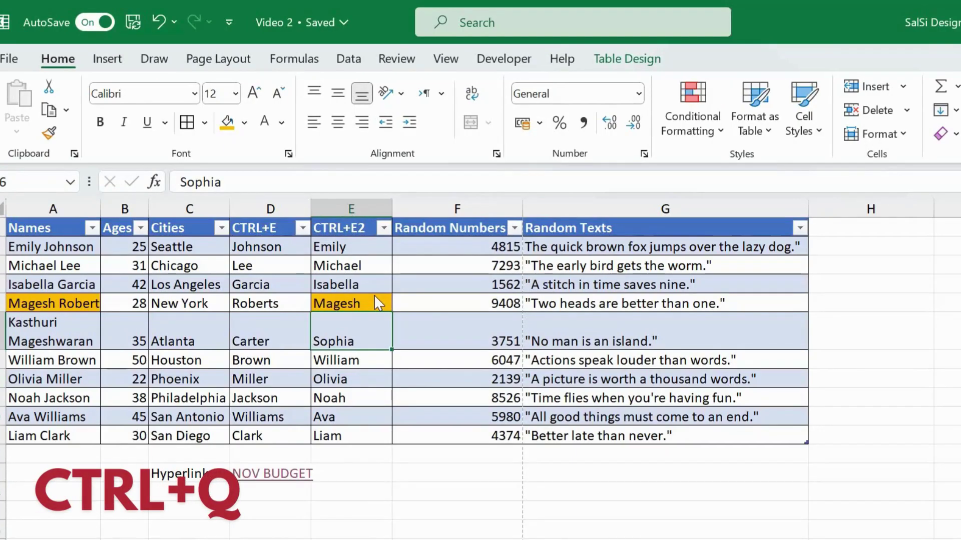
Select the whole table and use Quick Analysis Totals to add a Sum row (346 Ages, 53895 Random Numbers).
click(464, 289)
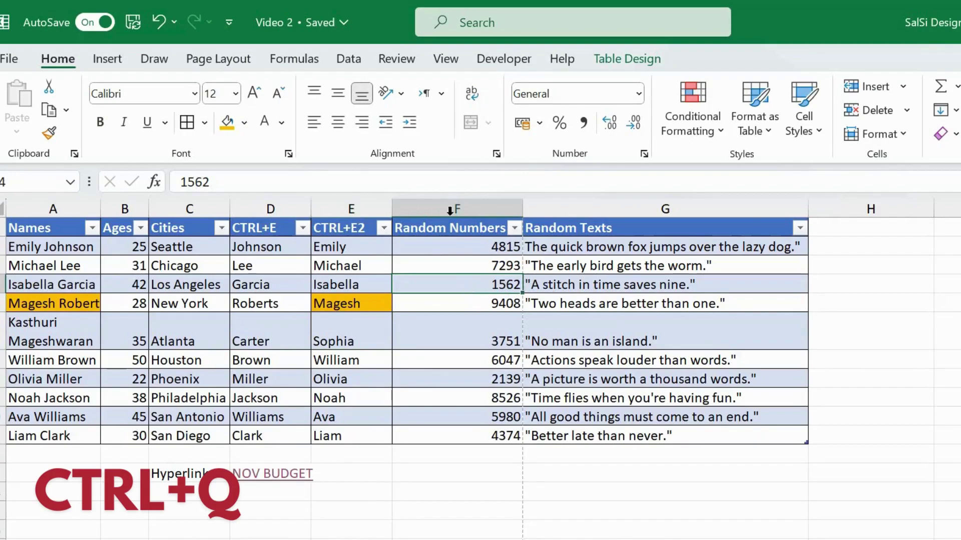
drag(75, 228, 644, 435)
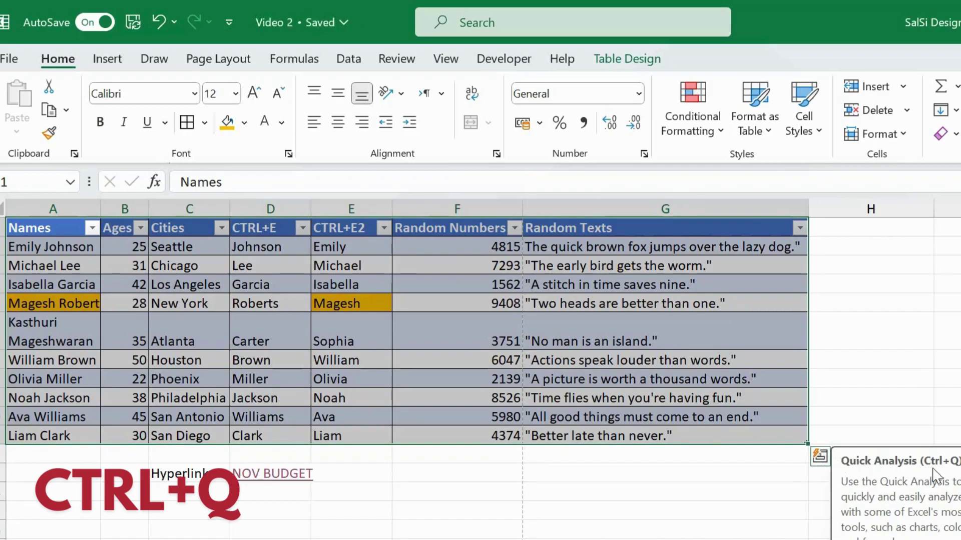
click(571, 382)
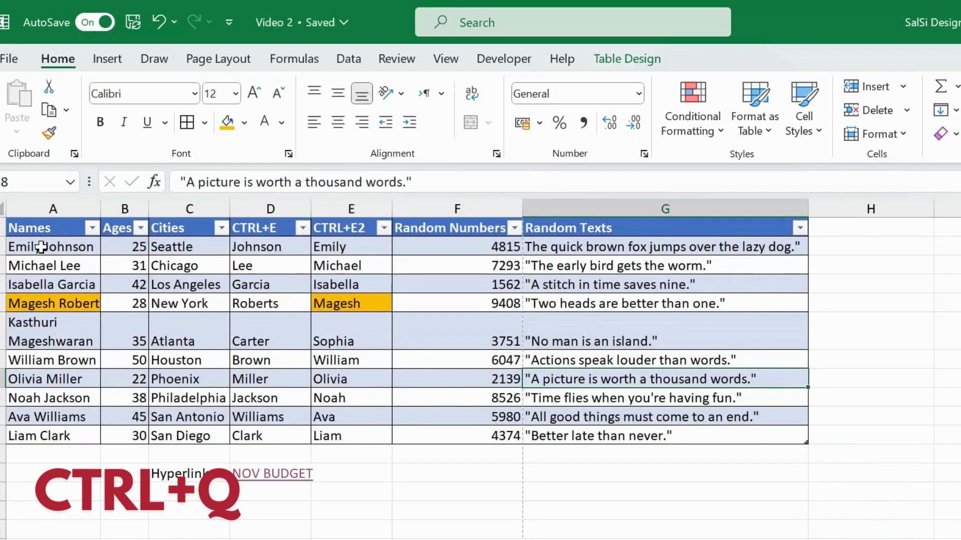
drag(30, 227, 627, 418)
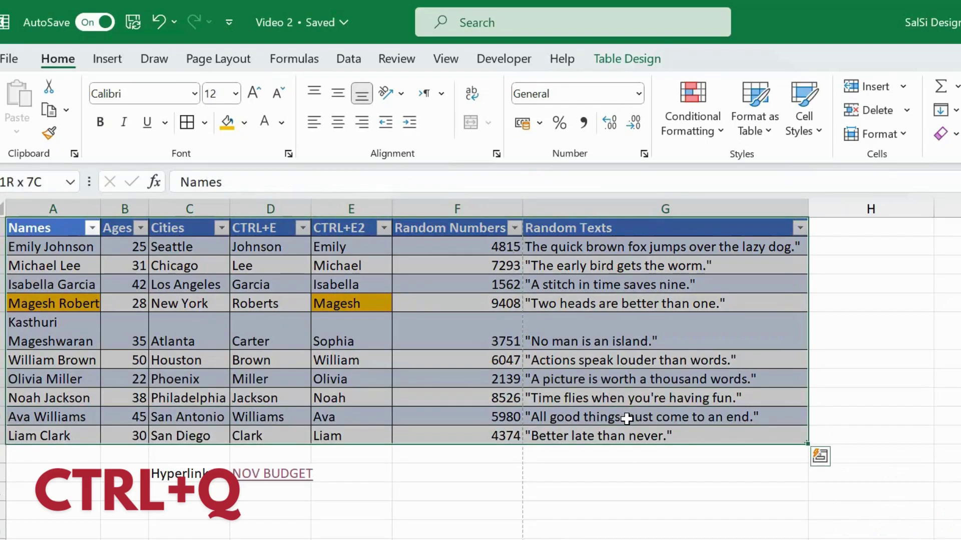
key(ctrl+q)
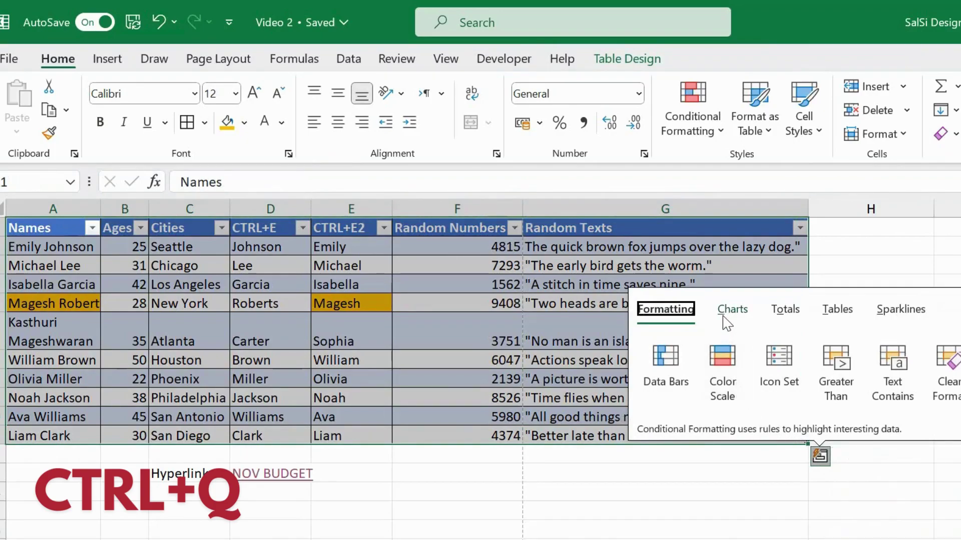
click(731, 315)
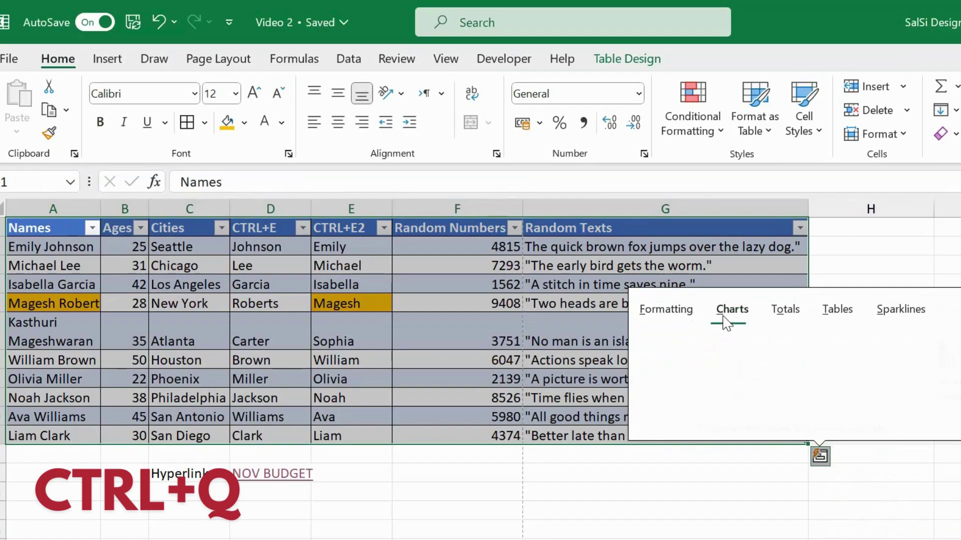
click(786, 314)
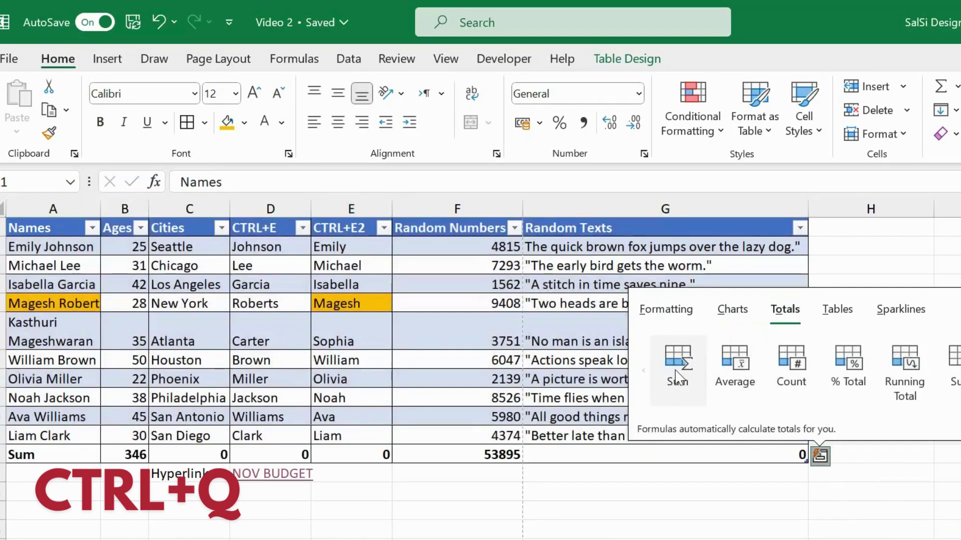
click(678, 366)
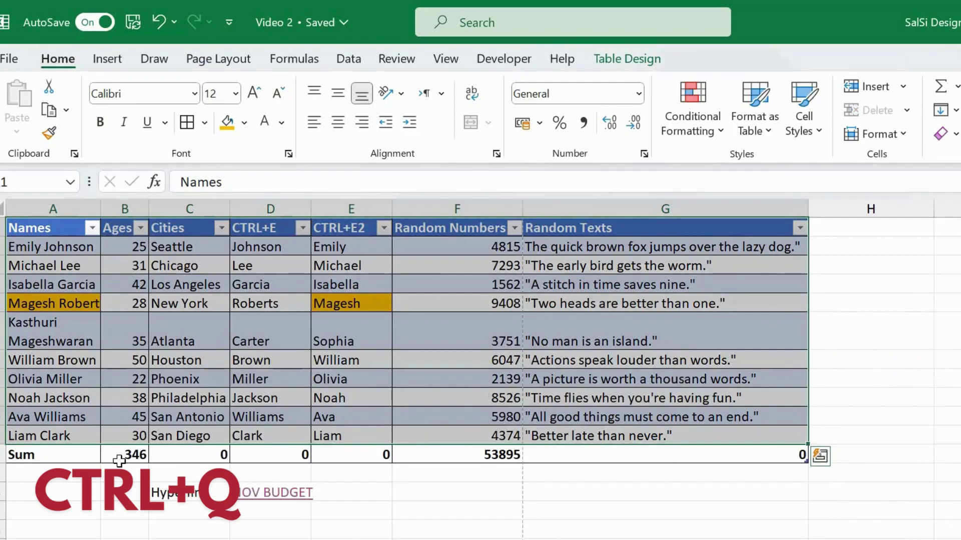
click(120, 455)
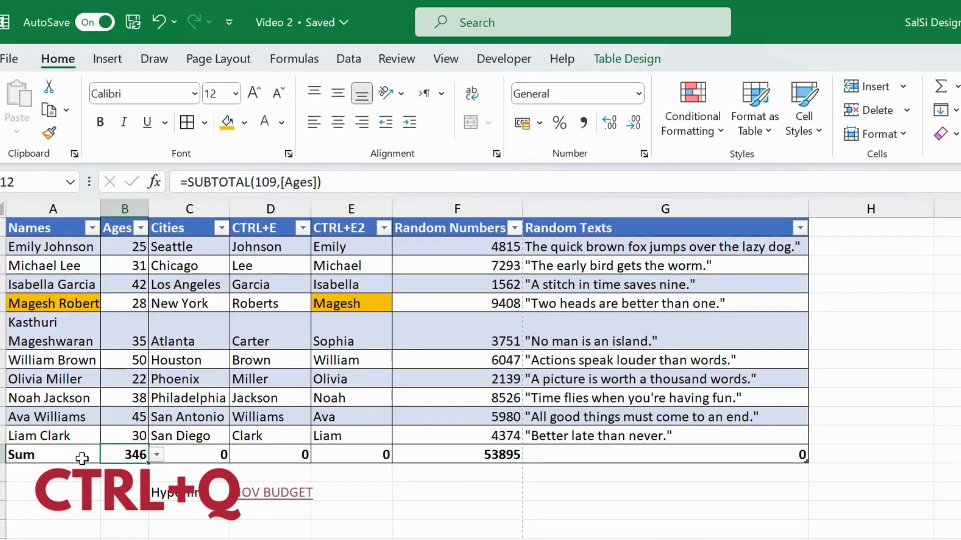
key(ctrl+q)
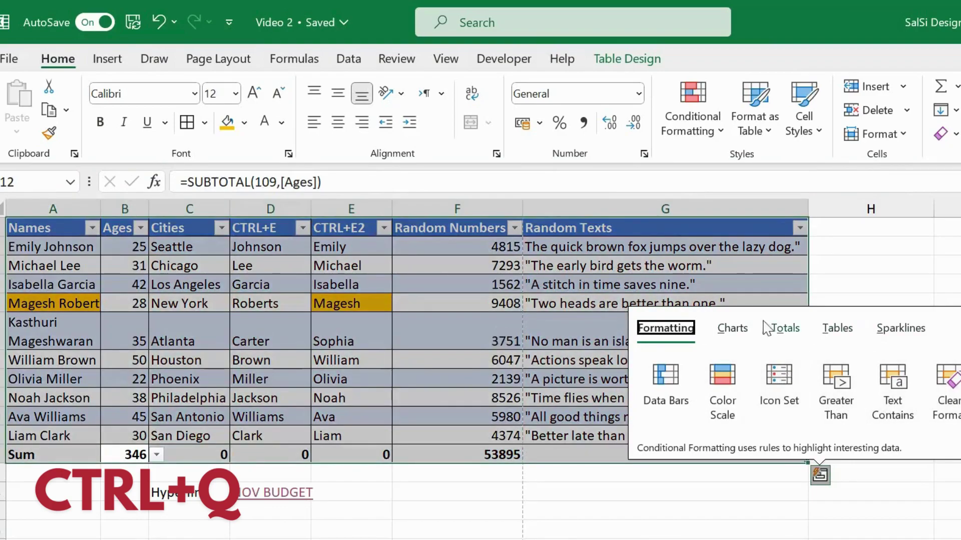
click(732, 329)
click(788, 331)
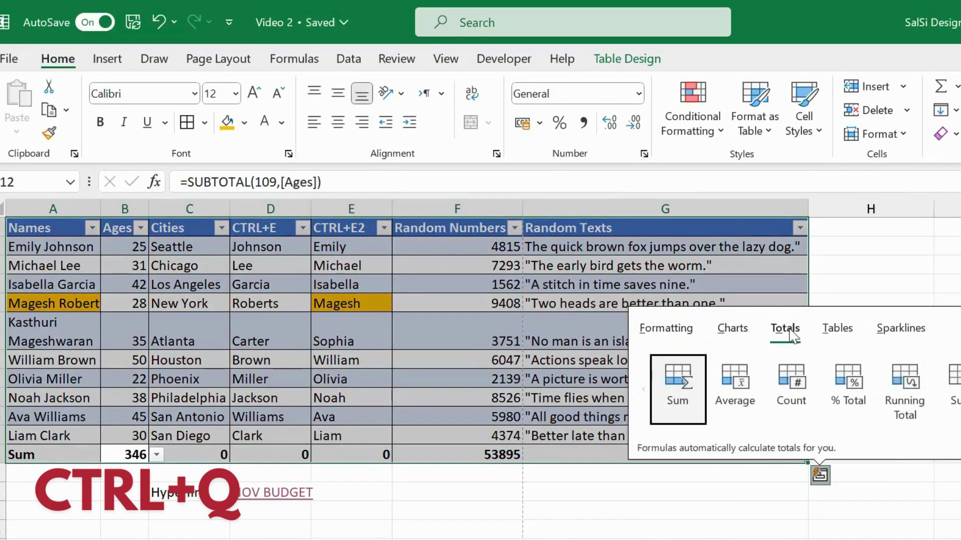
click(859, 328)
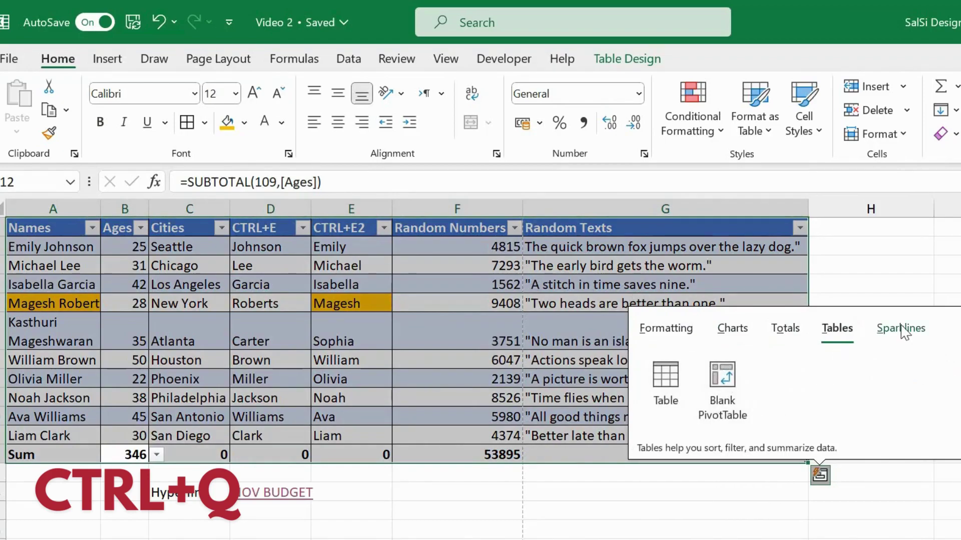
click(618, 488)
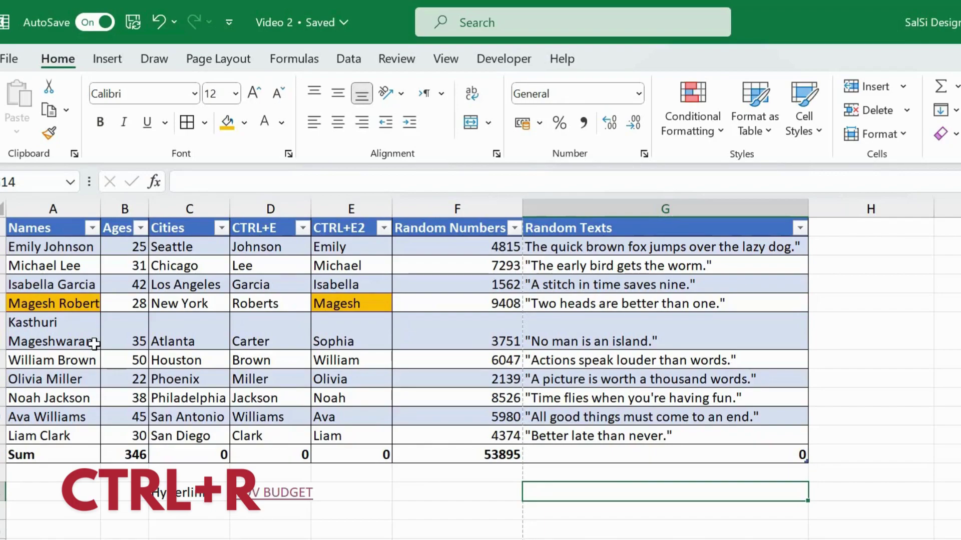
click(591, 208)
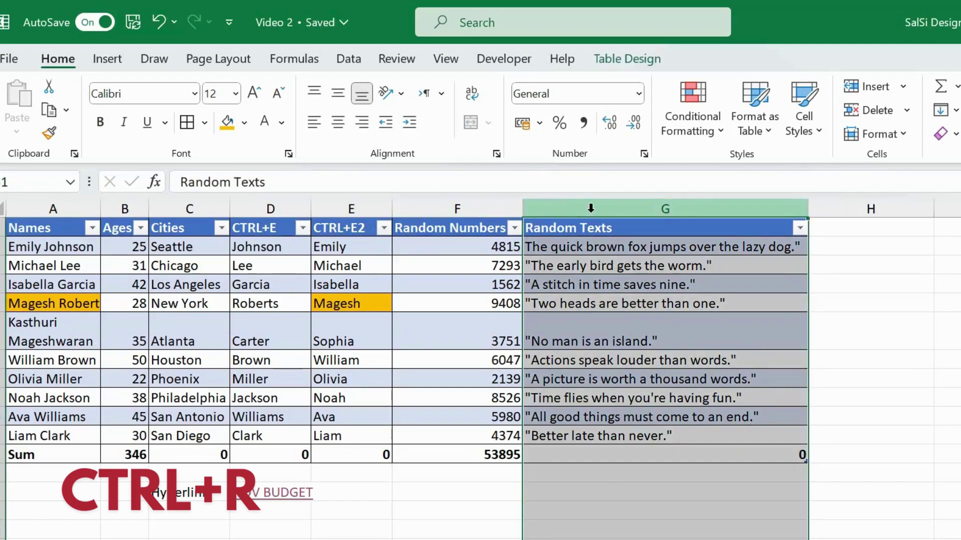
Insert a new column before Random Texts and name its header CTRL+R.
right_click(591, 208)
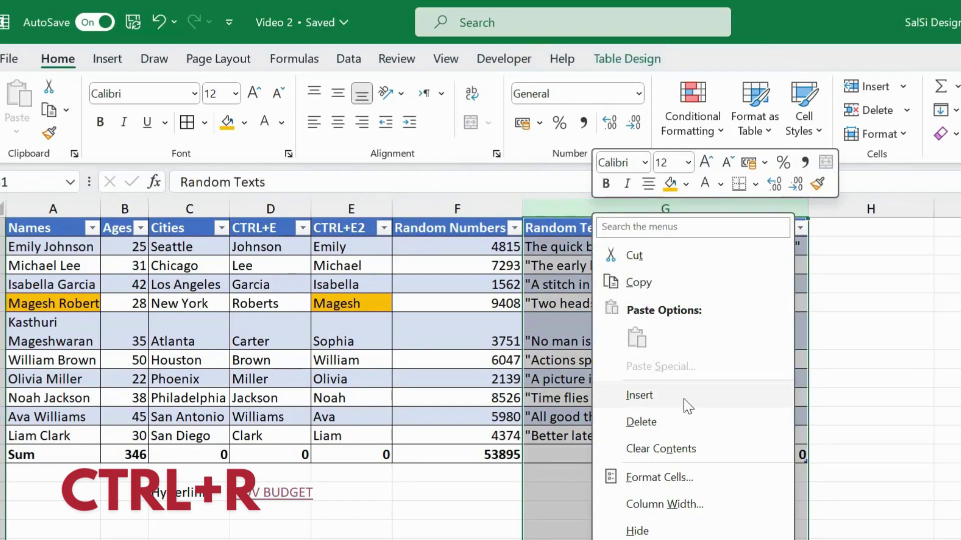
click(688, 405)
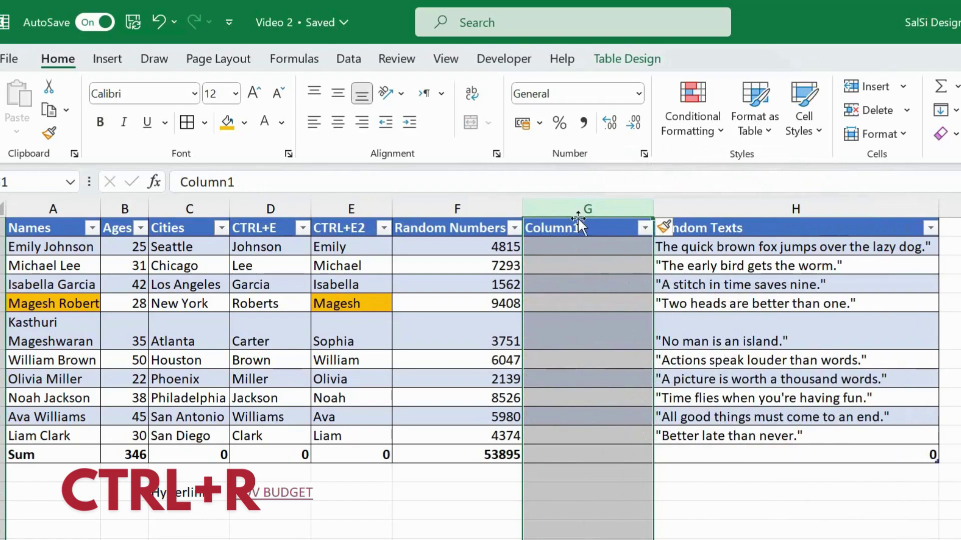
click(582, 228)
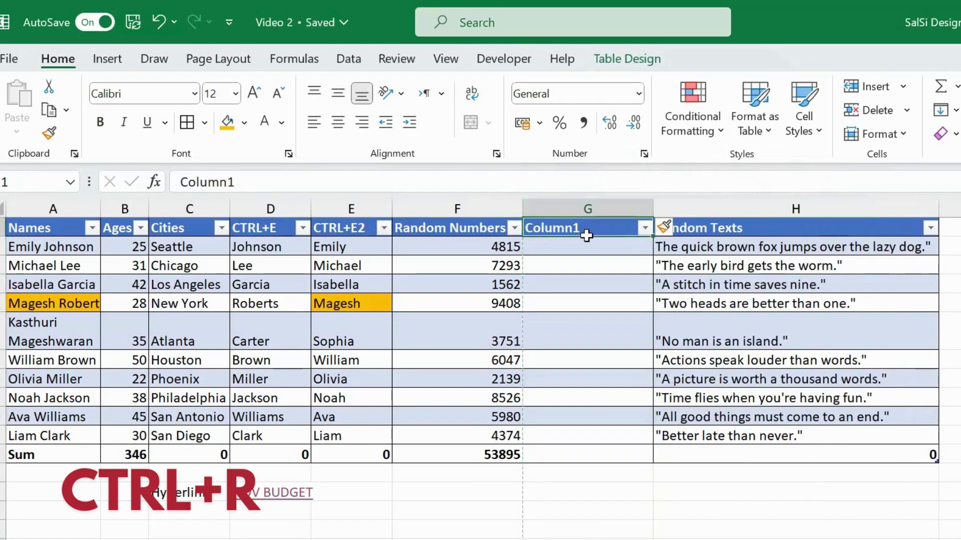
text(CTR)
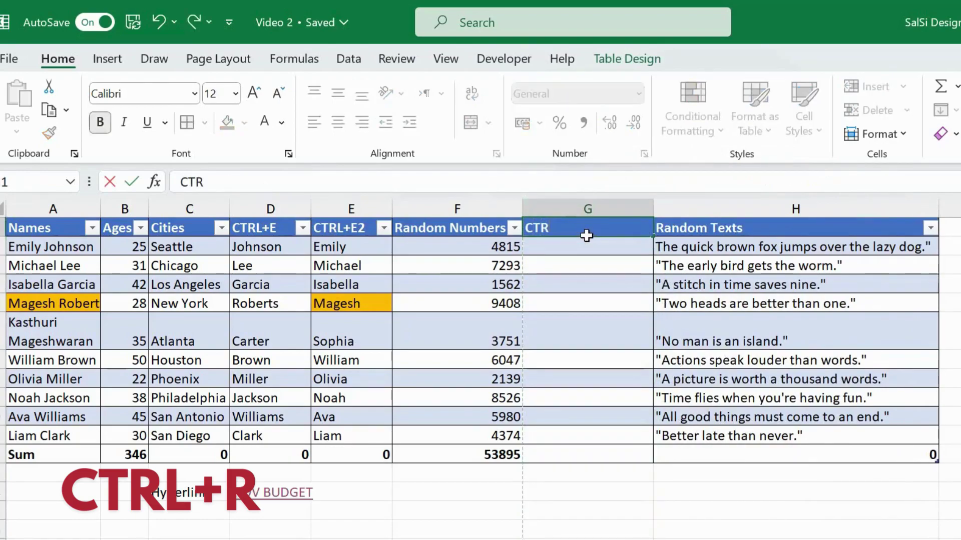
text(L+R)
key(Return)
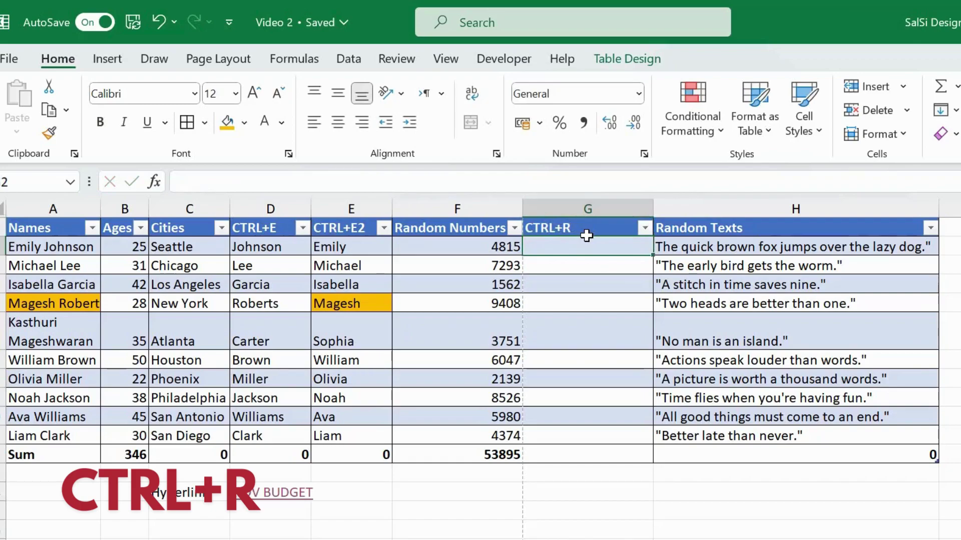
Fill G2 with 4815 and G6 with 3751 from the Random Numbers cells using Ctrl+R.
key(ctrl+r)
click(606, 321)
key(ctrl+r)
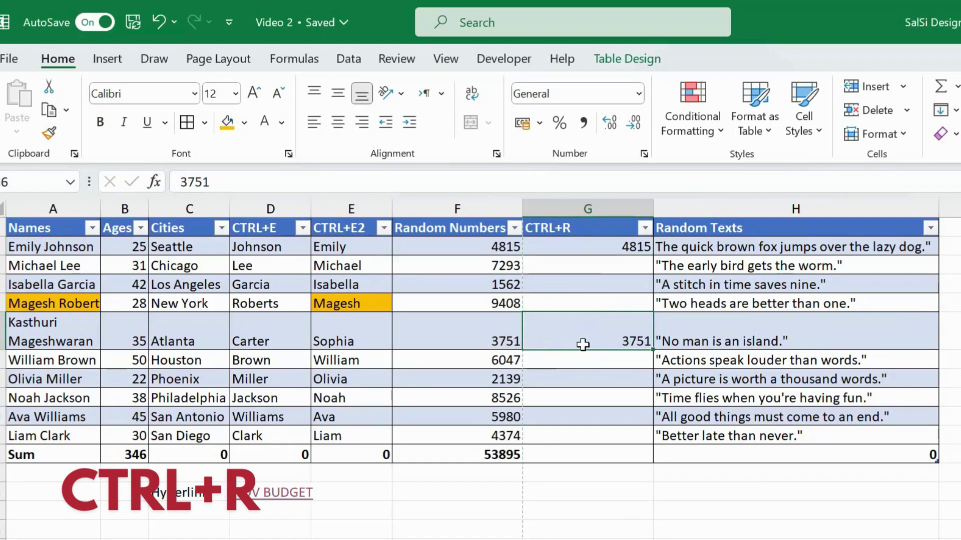
Return to the CTRL+R header and save the workbook.
scroll(583, 344, down, 4)
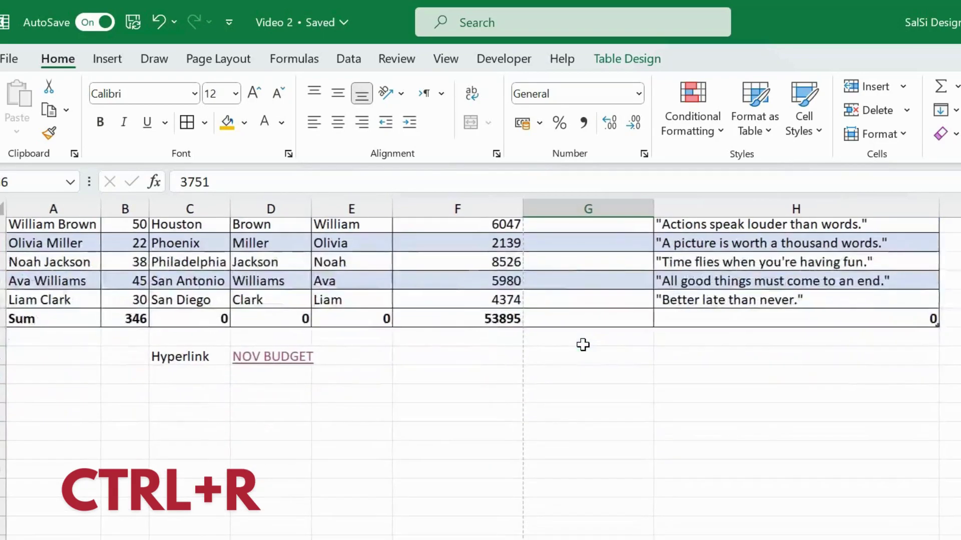
click(583, 345)
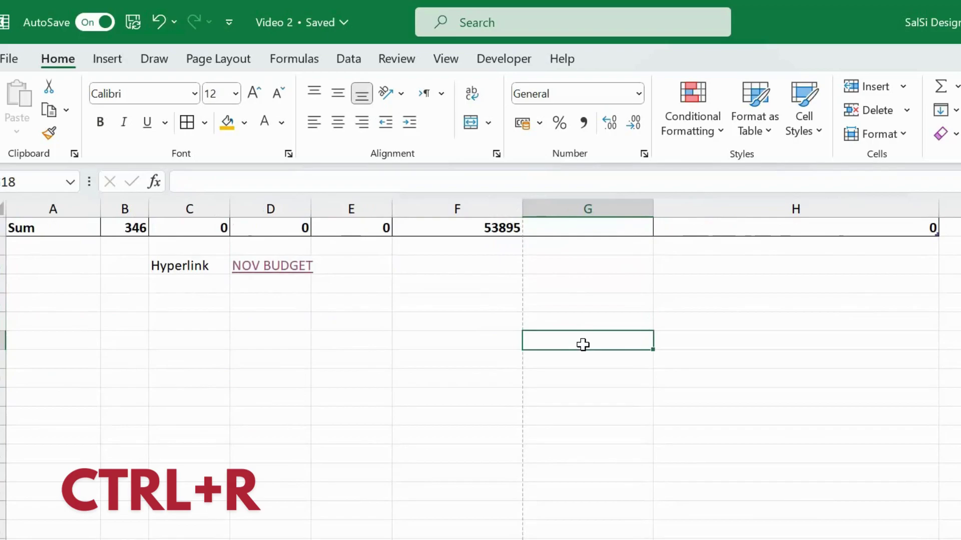
key(Up)
key(Up)
key(Up)
key(Up)
key(Up)
key(Up)
key(Up)
key(Up)
key(Up)
key(Up)
key(Up)
key(Up)
key(Up)
key(Up)
key(Up)
key(Up)
key(Up)
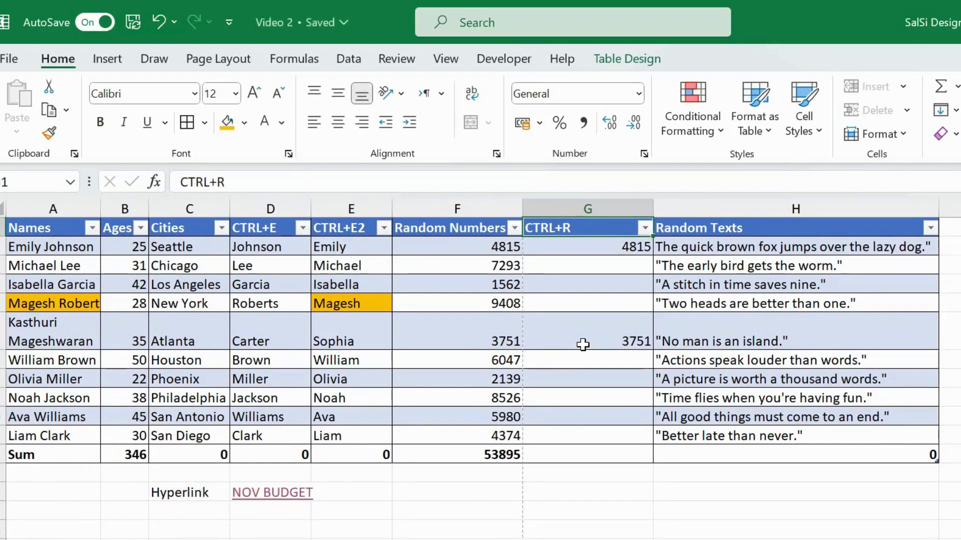
key(ctrl+s)
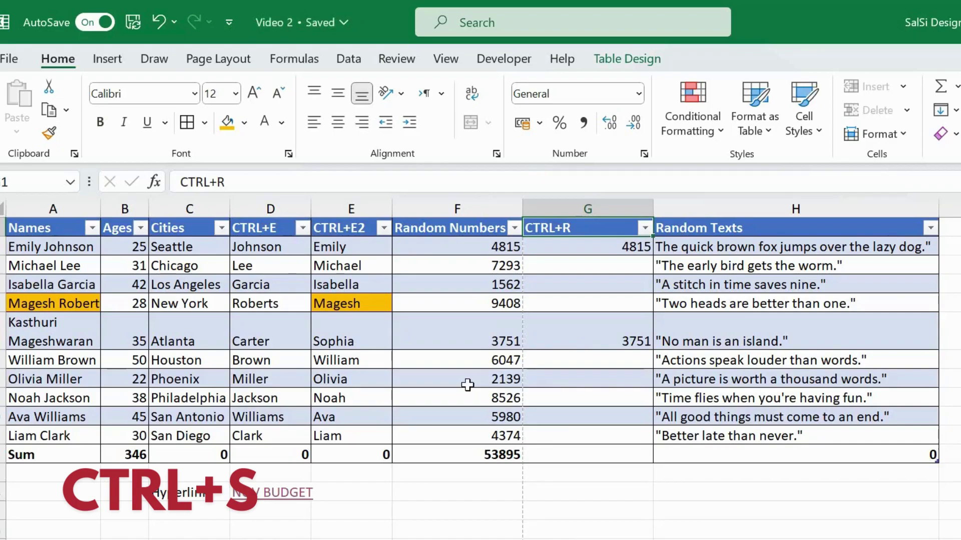
click(395, 437)
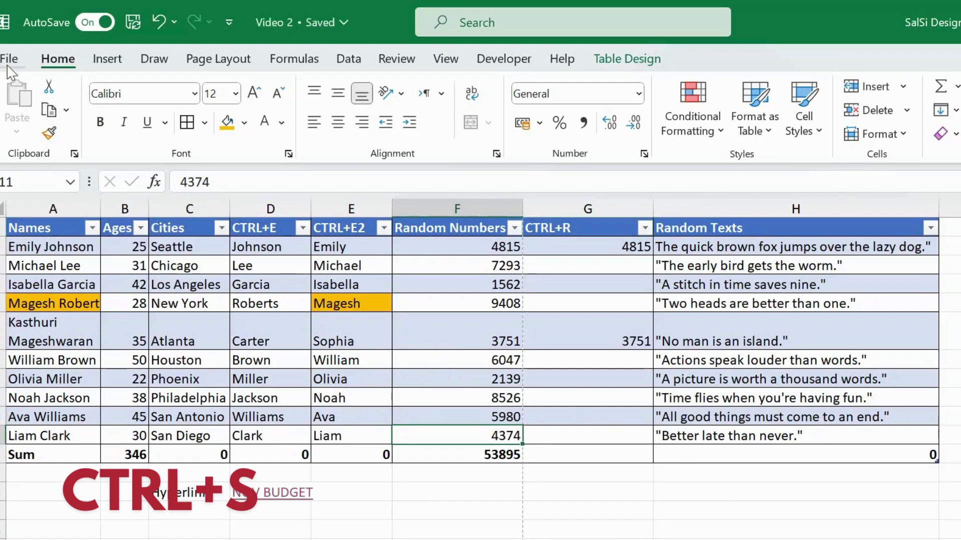
click(518, 396)
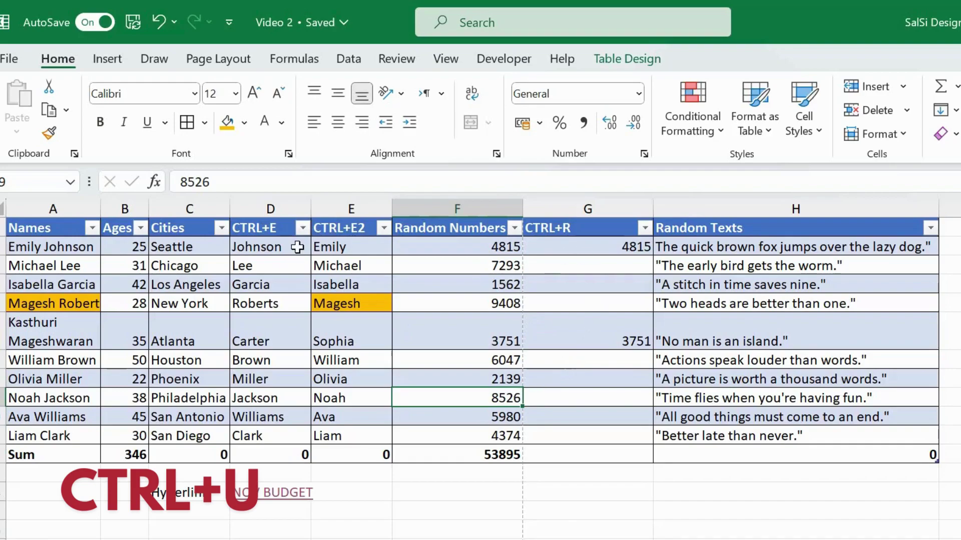
Underline the table's header row from Names to Random Texts.
key(ctrl+Home)
key(ctrl+shift+Right)
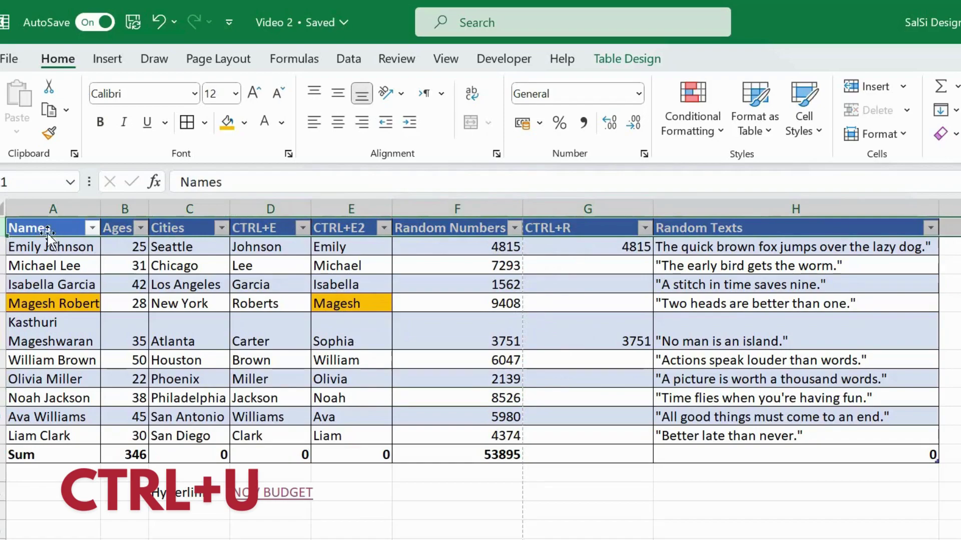
drag(47, 232, 702, 227)
key(ctrl+u)
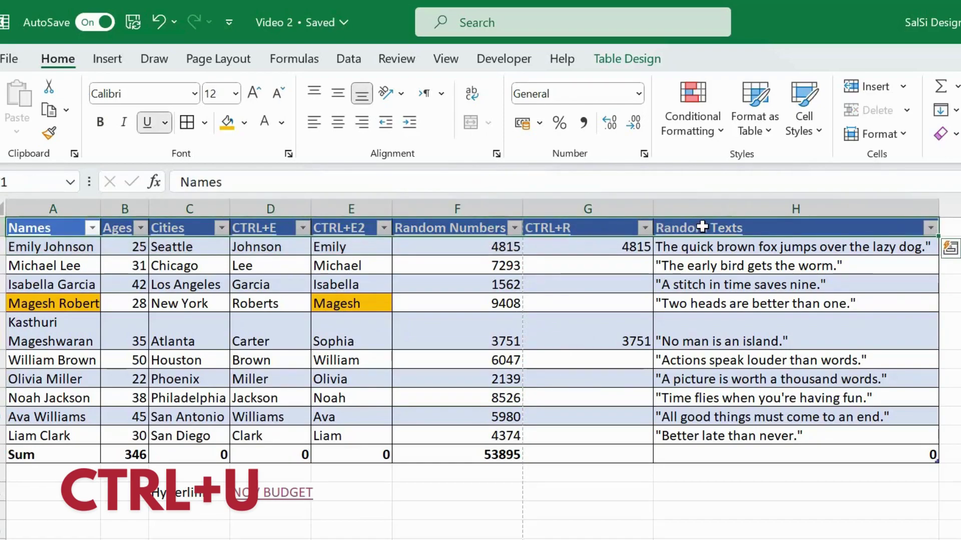
Underline the value 6047 in cell F7.
click(654, 333)
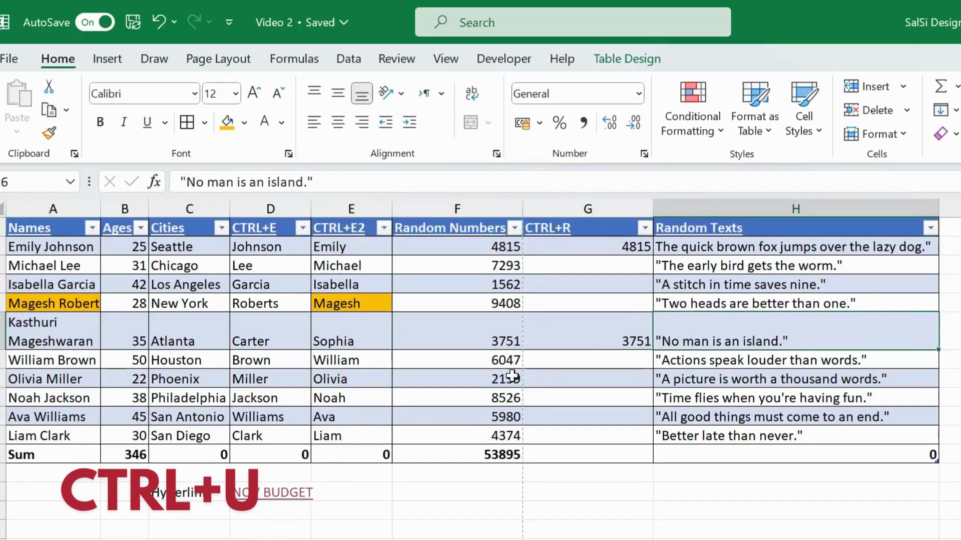
click(494, 358)
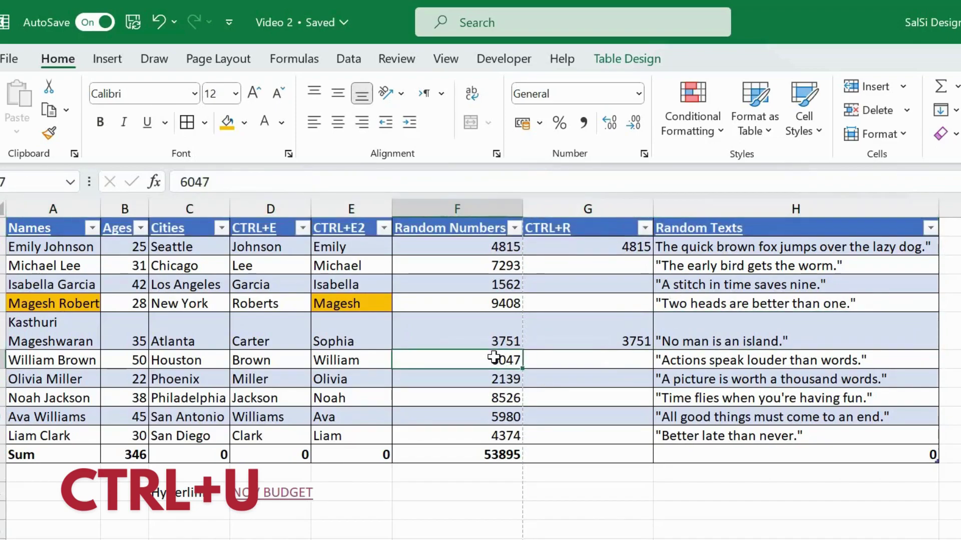
key(ctrl+u)
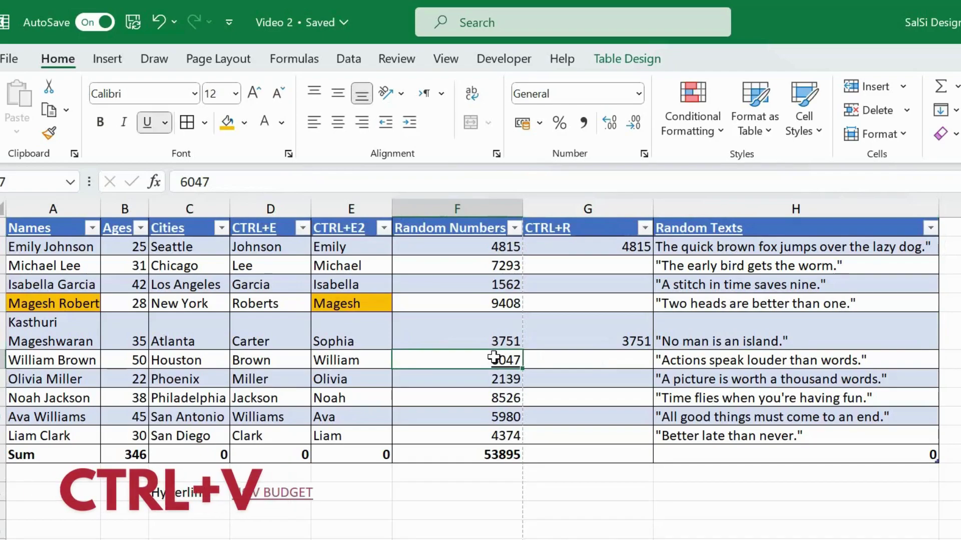
Copy the table without its Sum row and paste it starting at A16.
click(377, 266)
drag(51, 226, 728, 440)
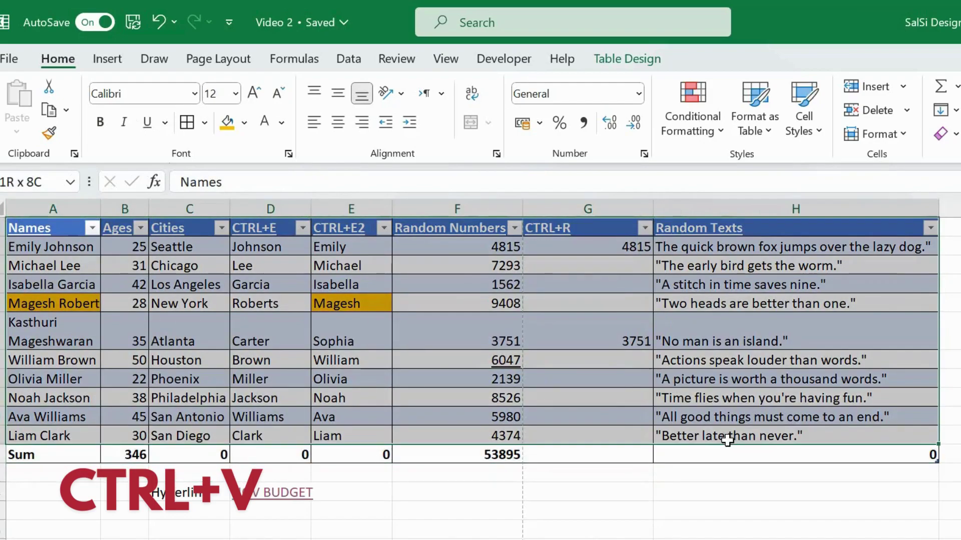
key(ctrl+v)
key(ctrl+c)
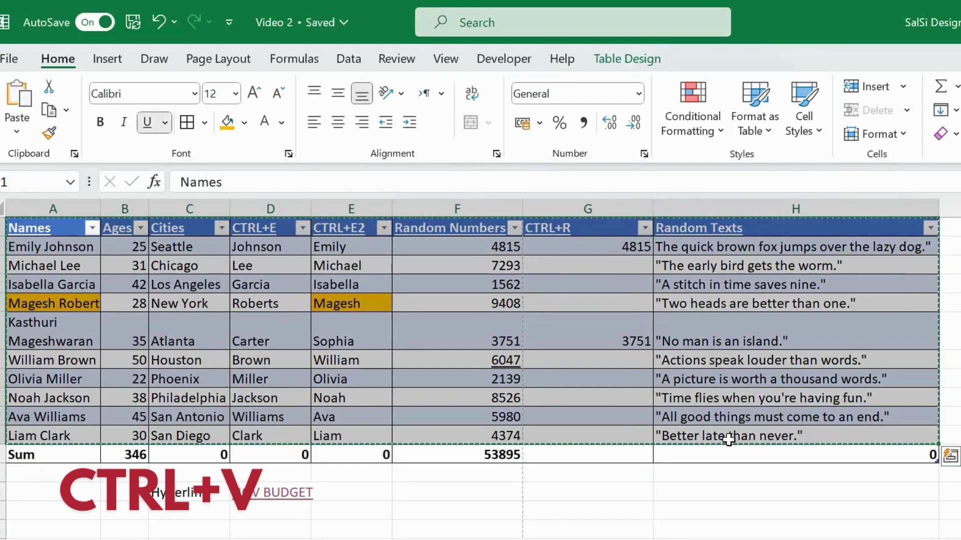
click(78, 532)
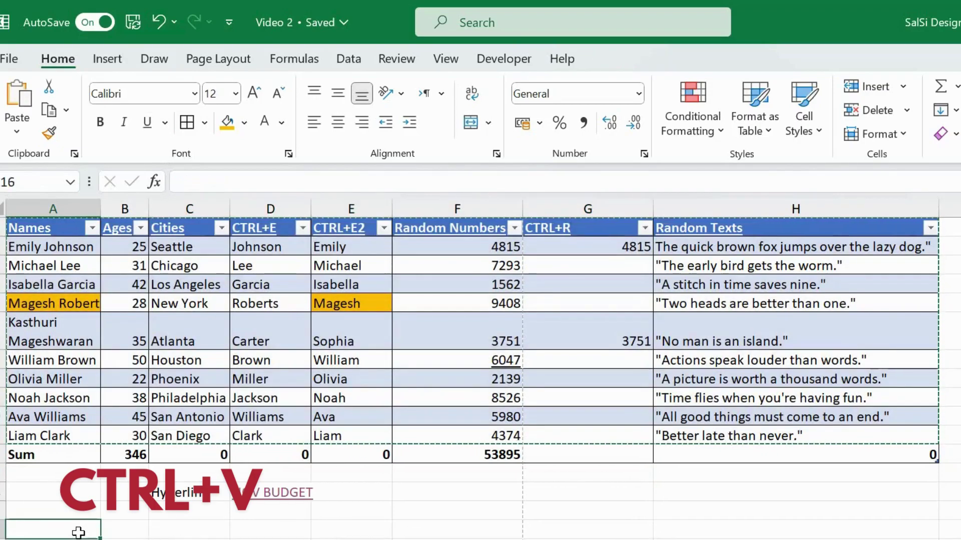
key(ctrl+v)
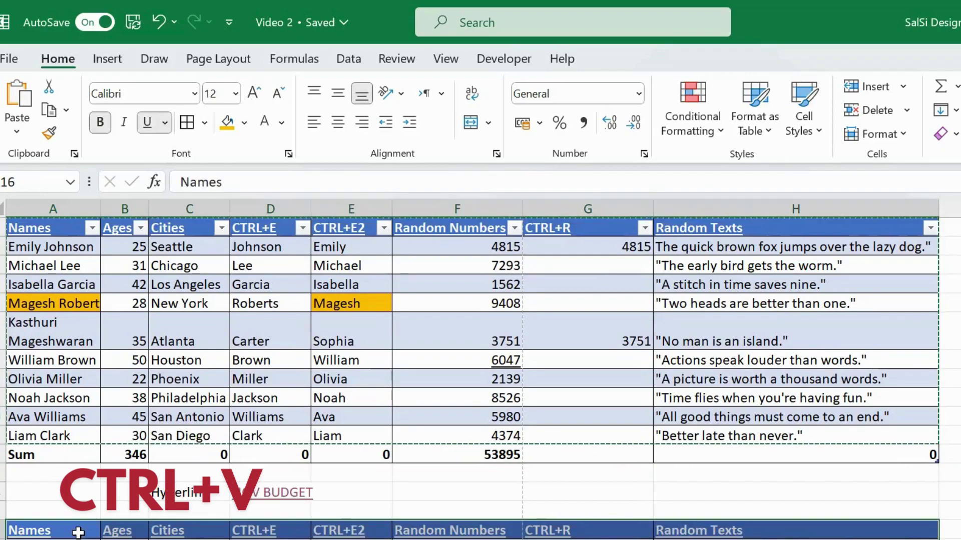
Paste the table into a blank sheet's A1 and autofit column A to the names.
scroll(78, 533, down, 5)
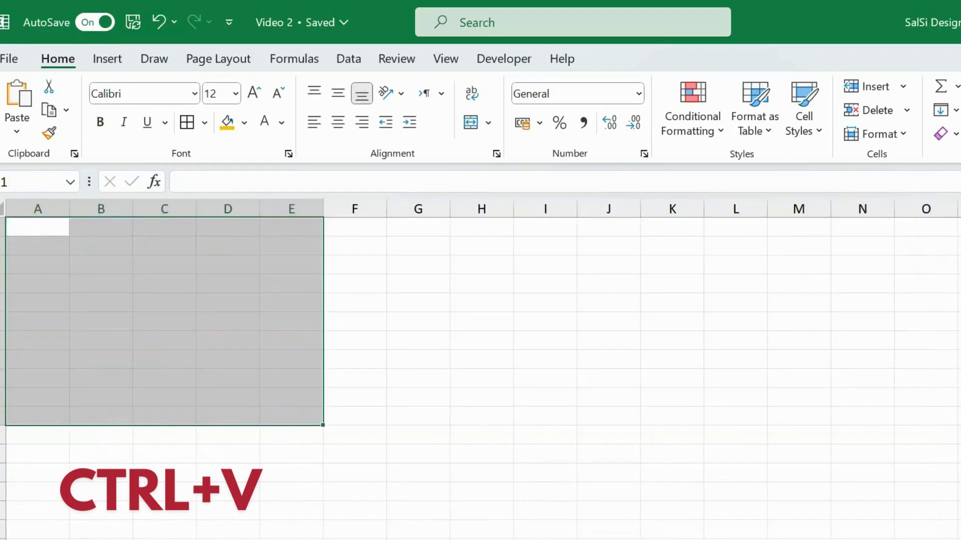
key(ctrl+v)
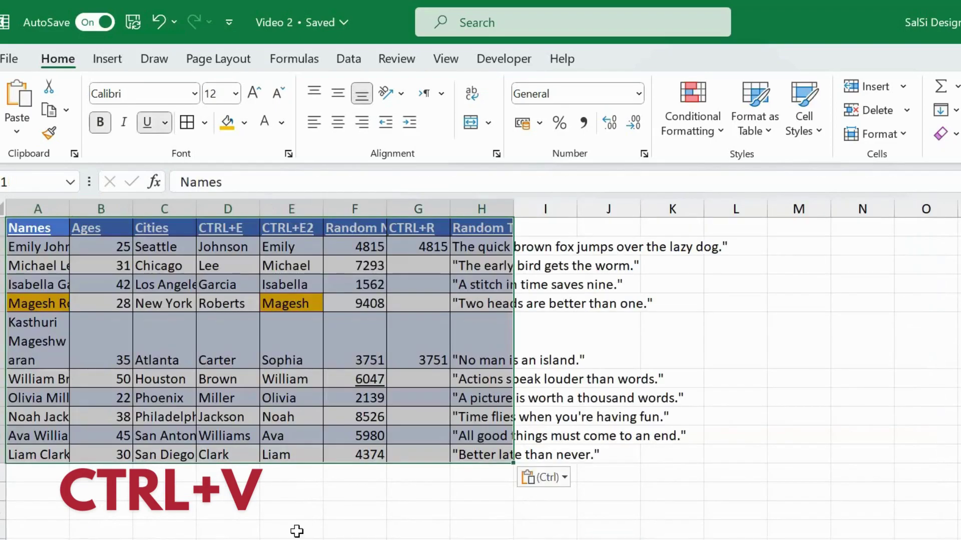
double_click(73, 207)
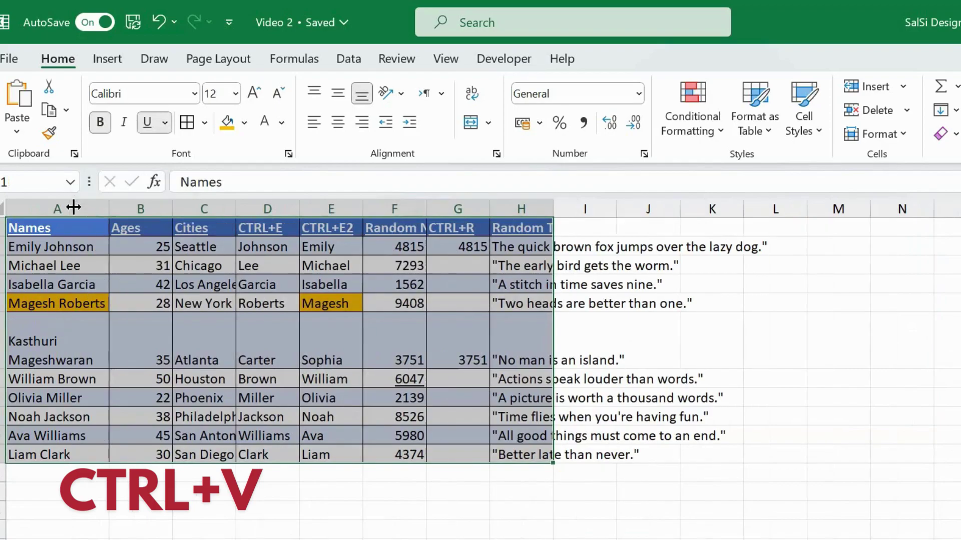
click(73, 207)
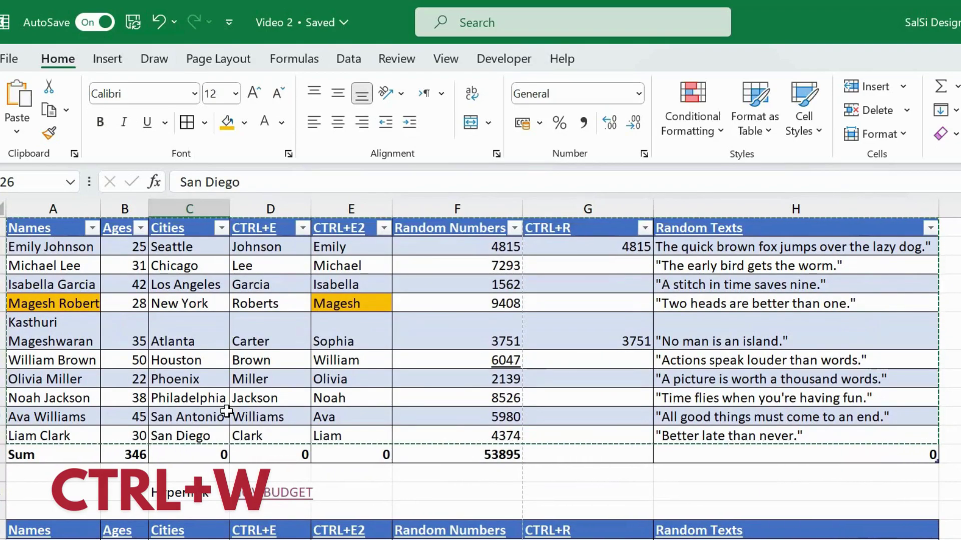
Close the Video 2 workbook with Ctrl+W and return to its table and pasted copy.
click(299, 387)
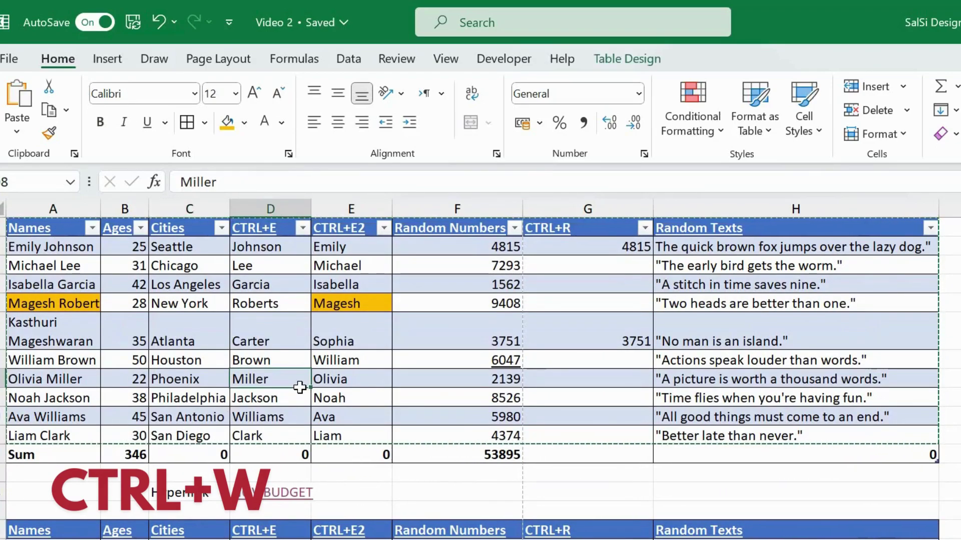
click(404, 419)
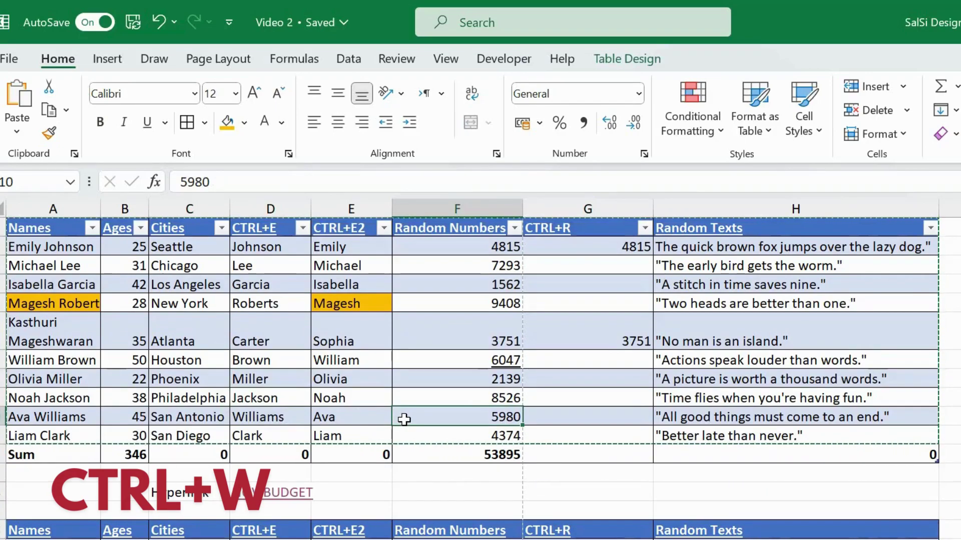
key(ctrl+w)
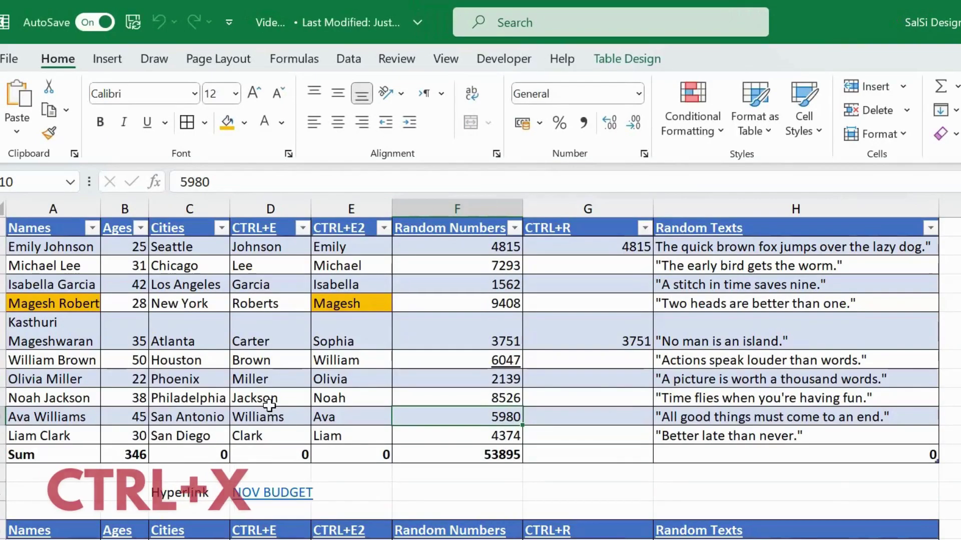
scroll(269, 407, down, 2)
scroll(268, 407, down, 1)
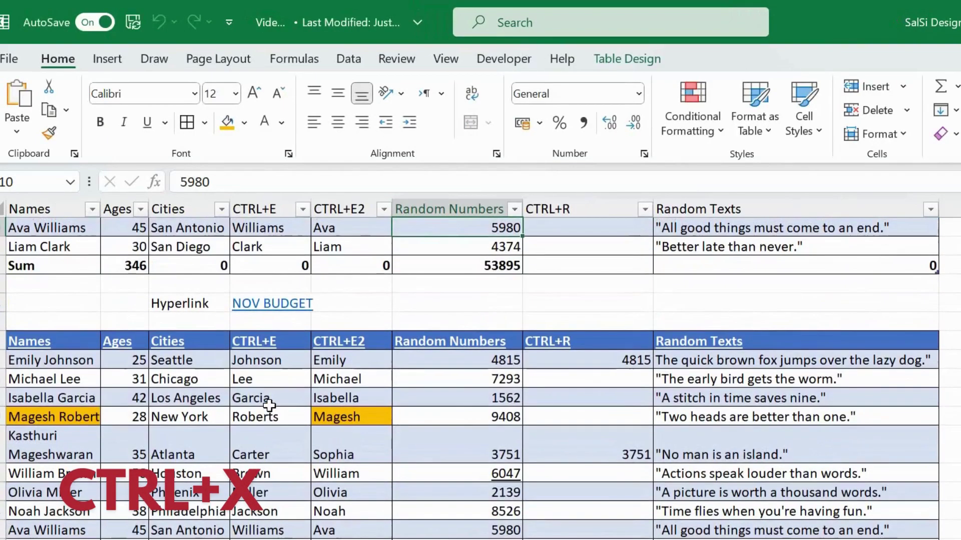
Cut the lower copy of the table and paste it starting at cell A28.
mouse_move(35, 341)
mouse_down()
mouse_move(751, 345)
mouse_move(682, 533)
mouse_move(684, 509)
mouse_up()
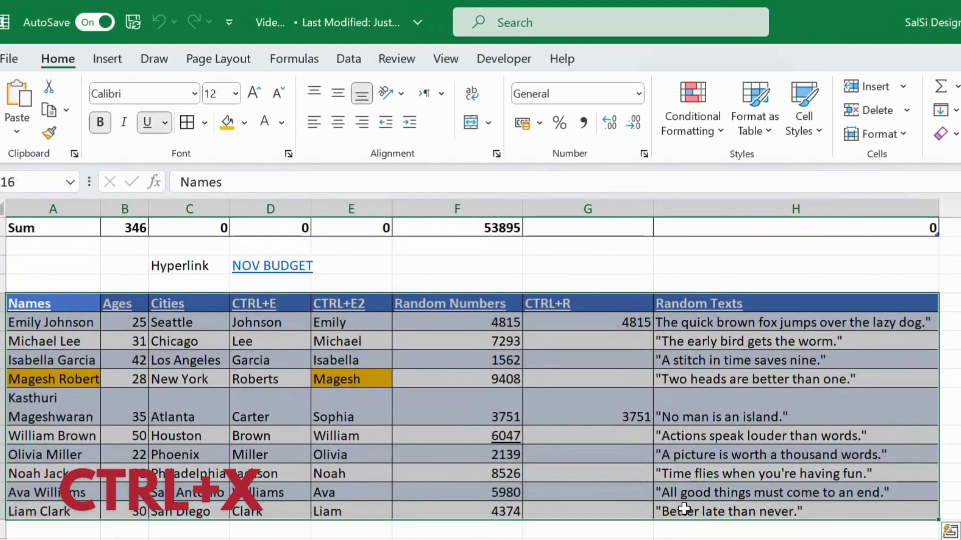
key(ctrl+x)
key(Down)
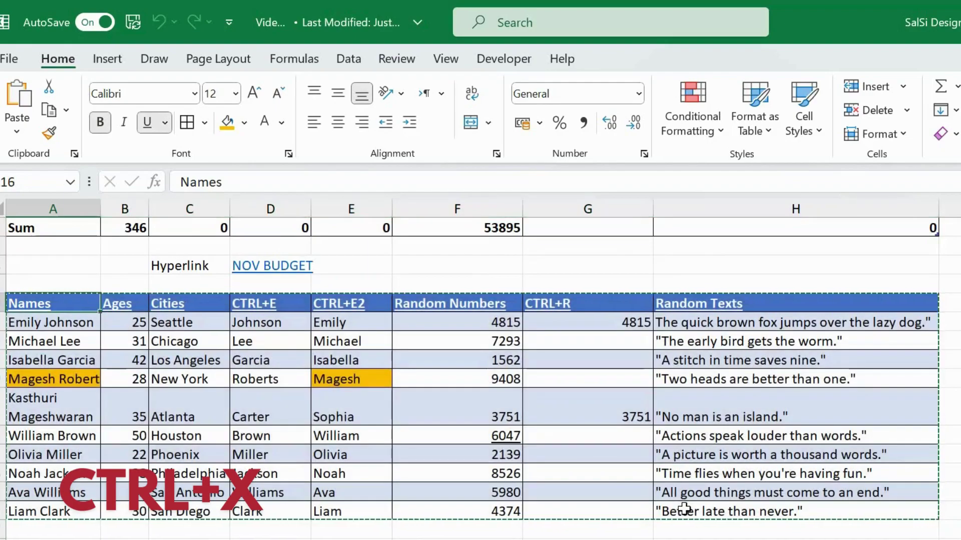
key(Down)
key(Down)
key(Down)
key(Down)
key(Down)
key(Down)
key(Down)
key(Down)
key(Down)
key(Down)
key(Down)
key(Down)
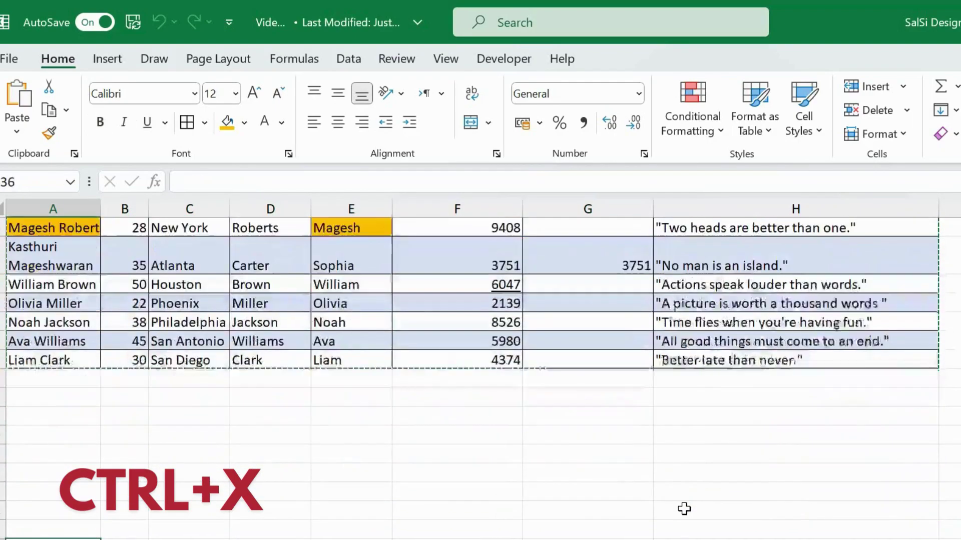
key(Up)
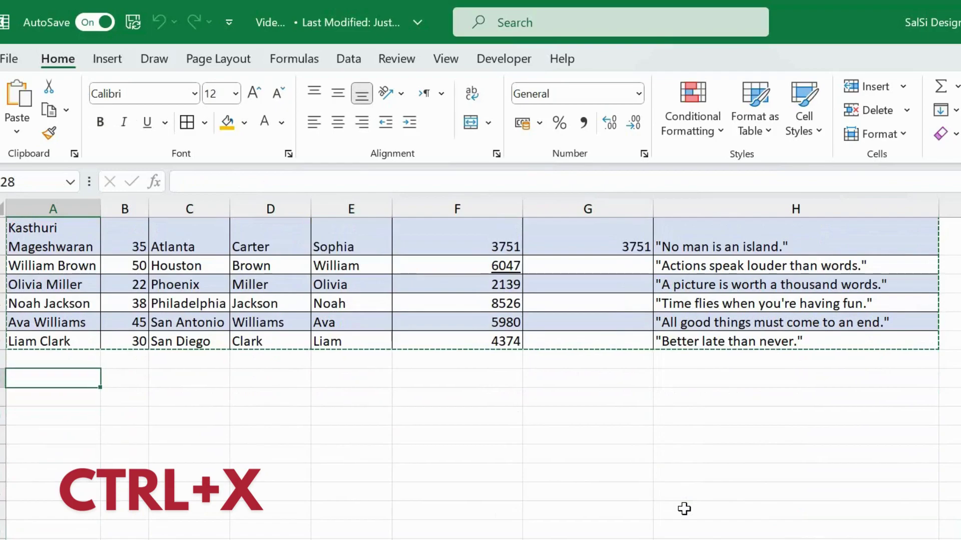
key(ctrl+v)
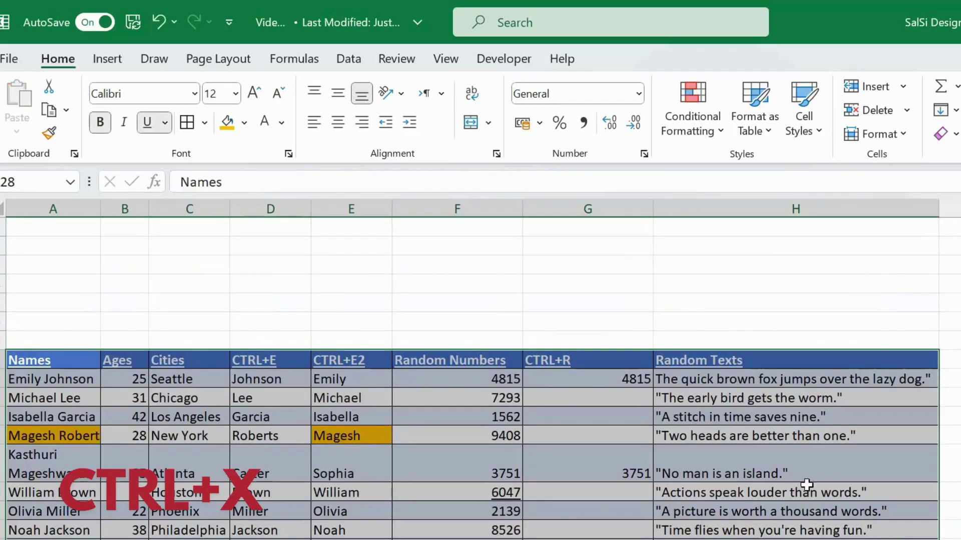
click(716, 429)
scroll(717, 429, down, 2)
scroll(717, 429, right, 1)
scroll(717, 429, up, 4)
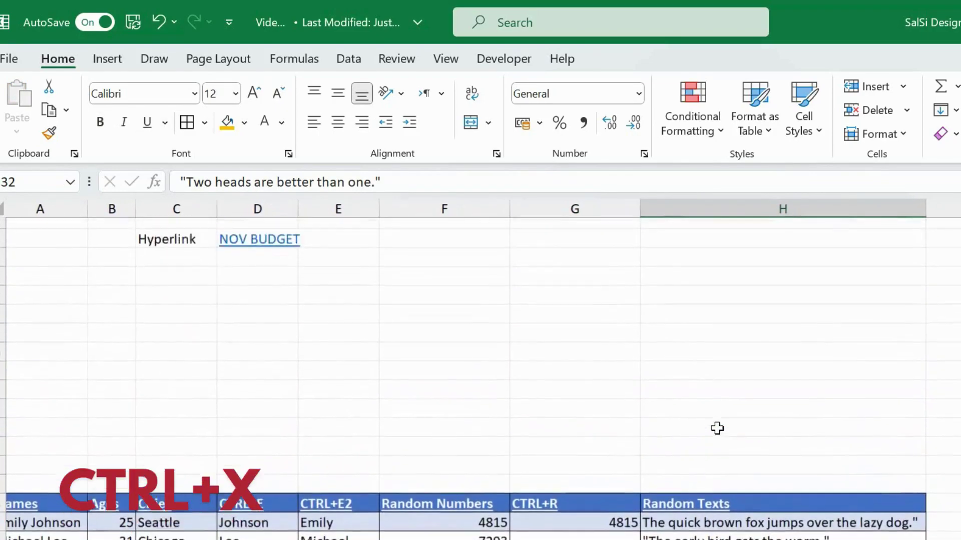
scroll(716, 429, down, 9)
scroll(716, 429, left, 1)
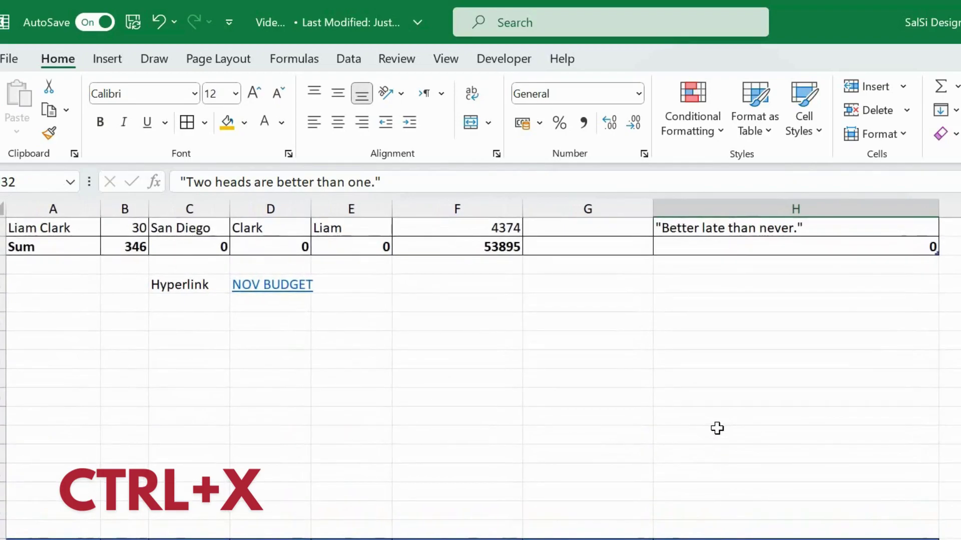
scroll(716, 429, up, 5)
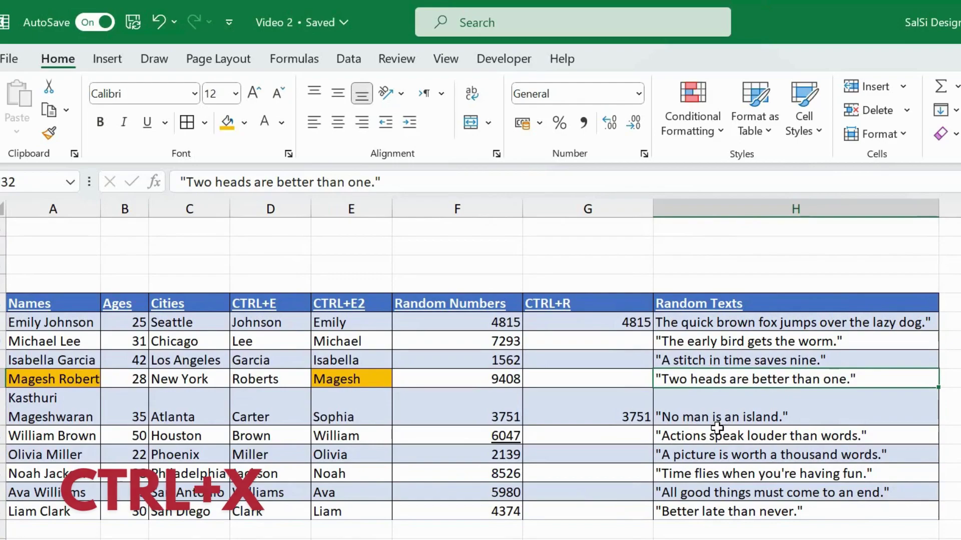
click(580, 490)
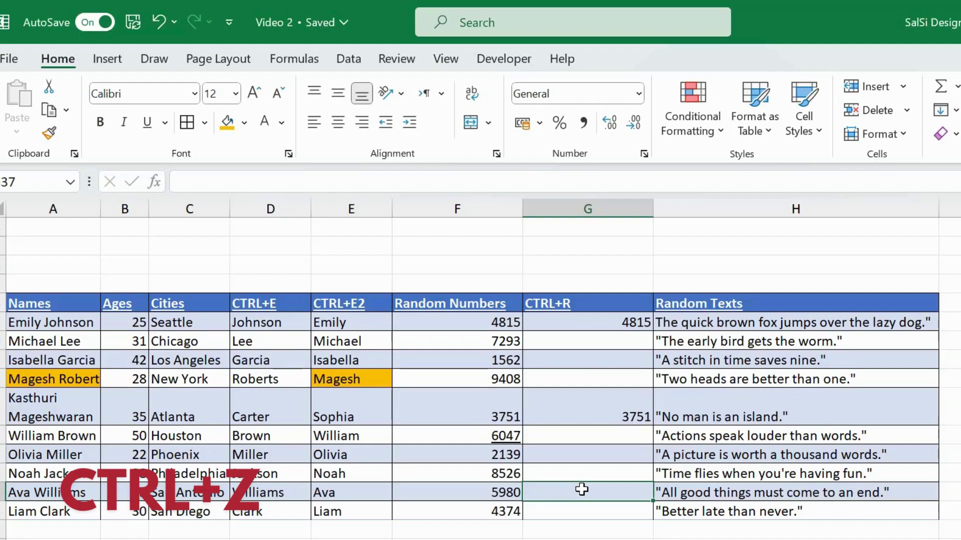
Undo the table move, redo it, then undo it again to restore the copy below the original.
key(ctrl+z)
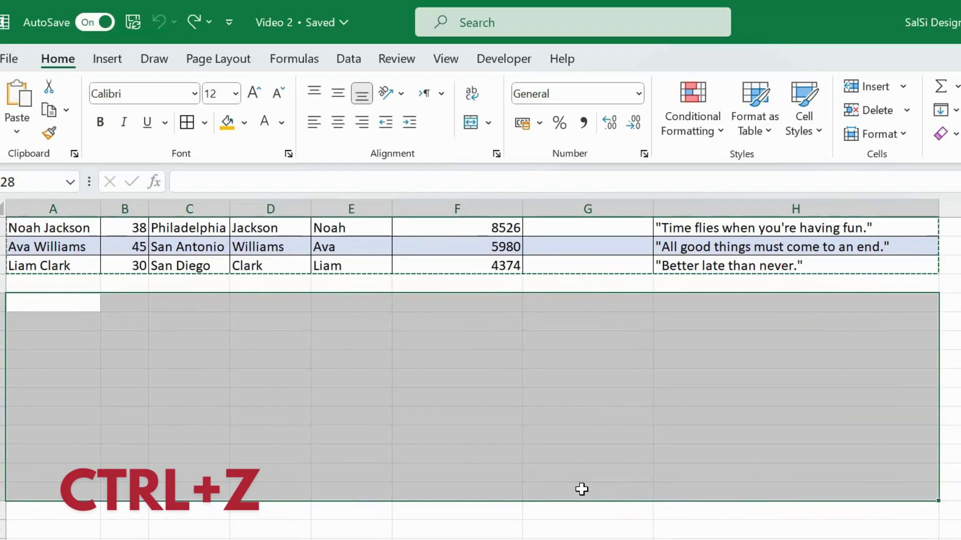
key(ctrl+y)
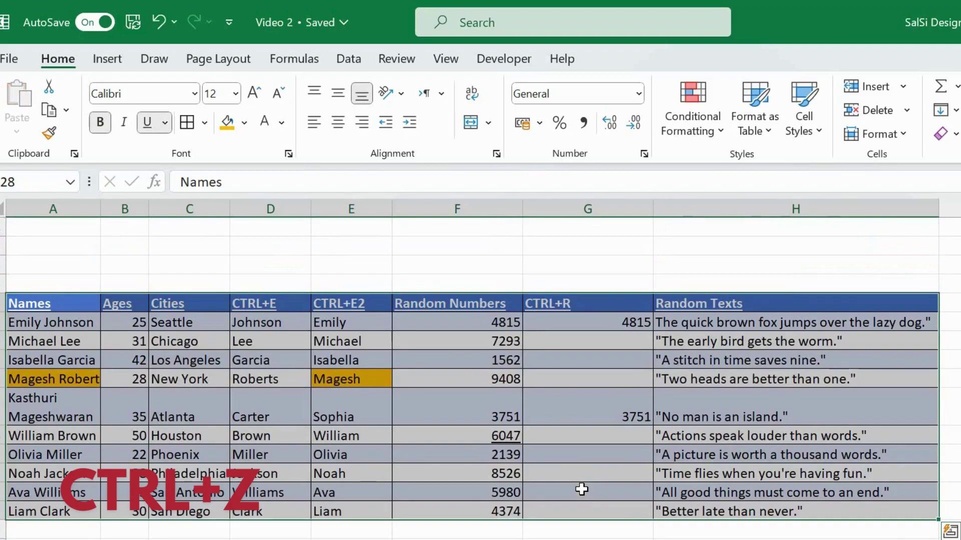
right_click(581, 489)
key(Escape)
key(ctrl+z)
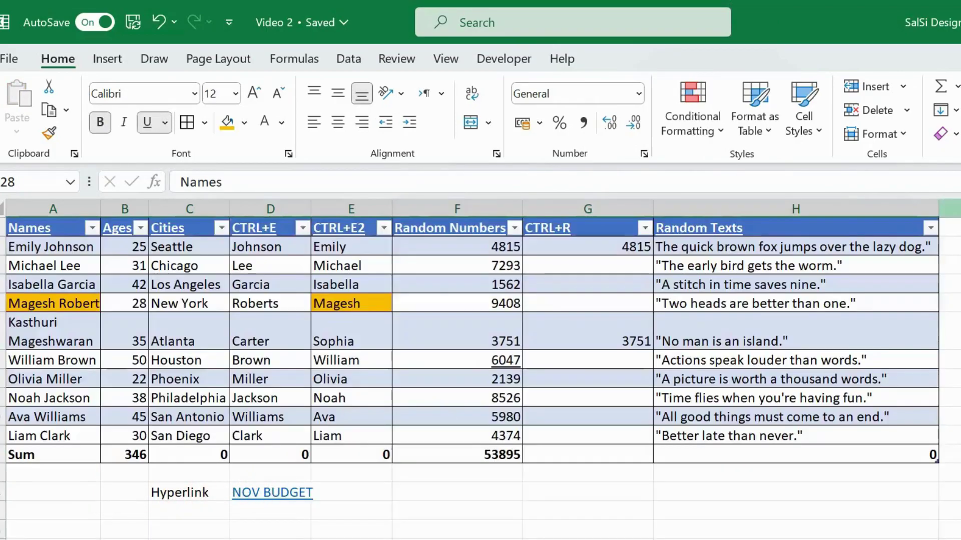